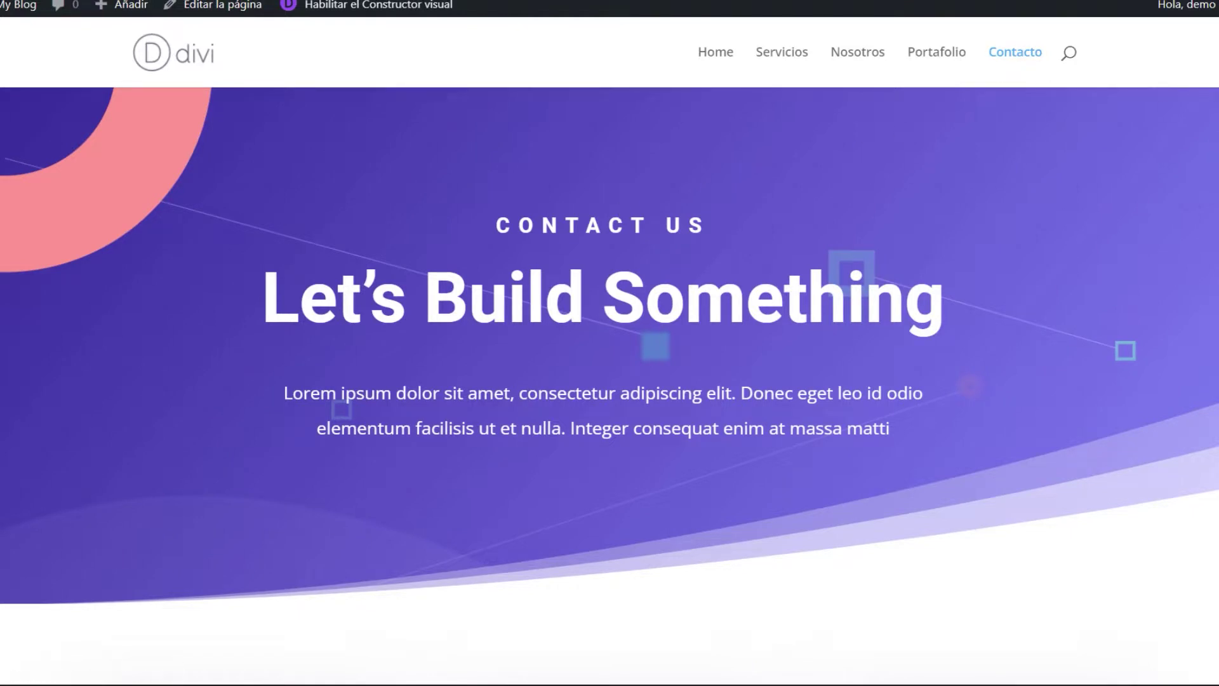
- Enable the visual builder on the Contacto page and look over its sections
left_click(353, 14)
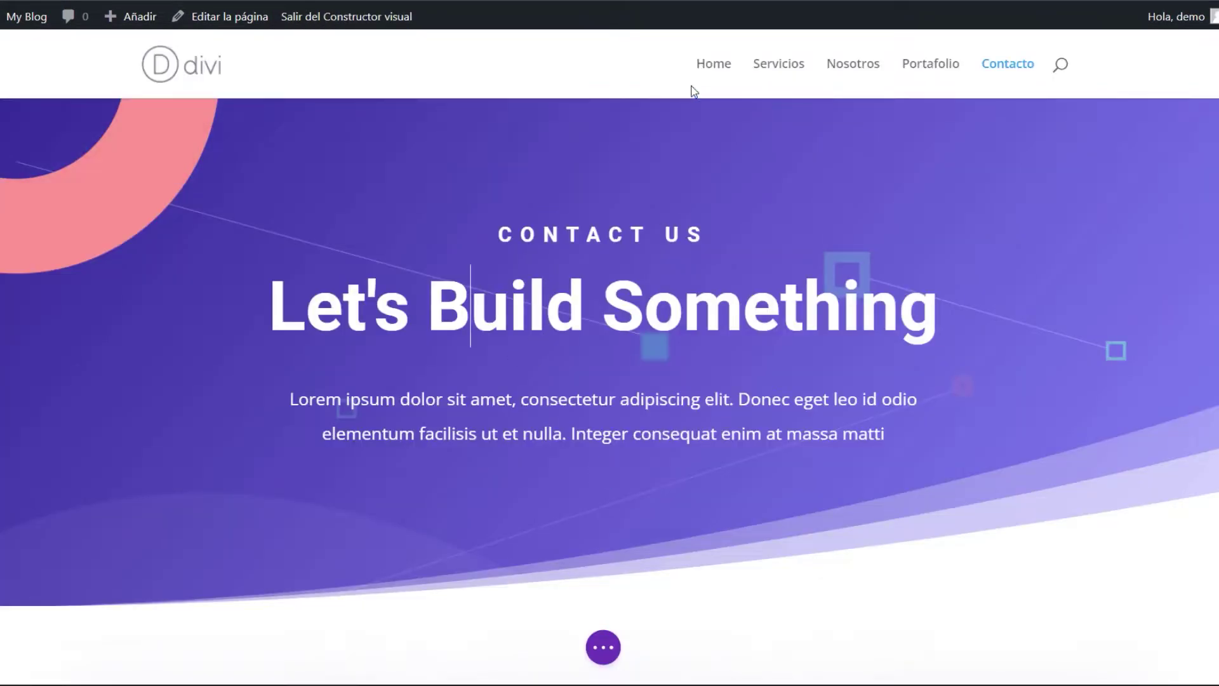
scroll(597, 351, "down", 7)
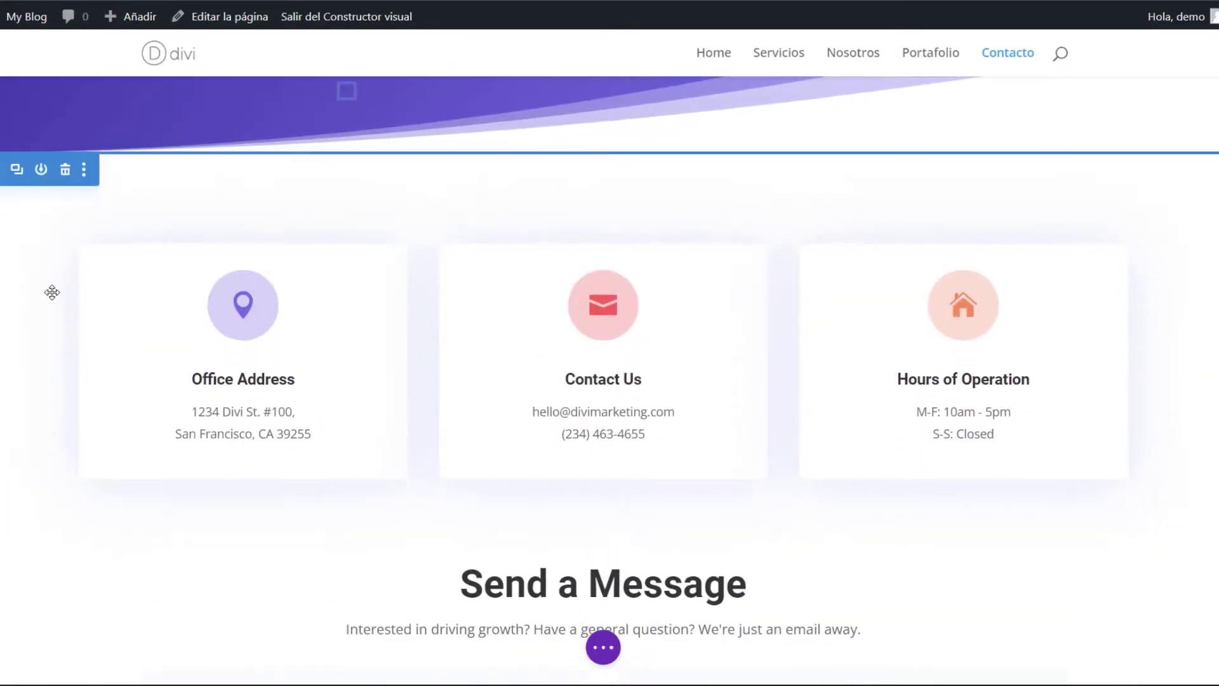
scroll(50, 292, "down", 3)
scroll(51, 296, "up", 2)
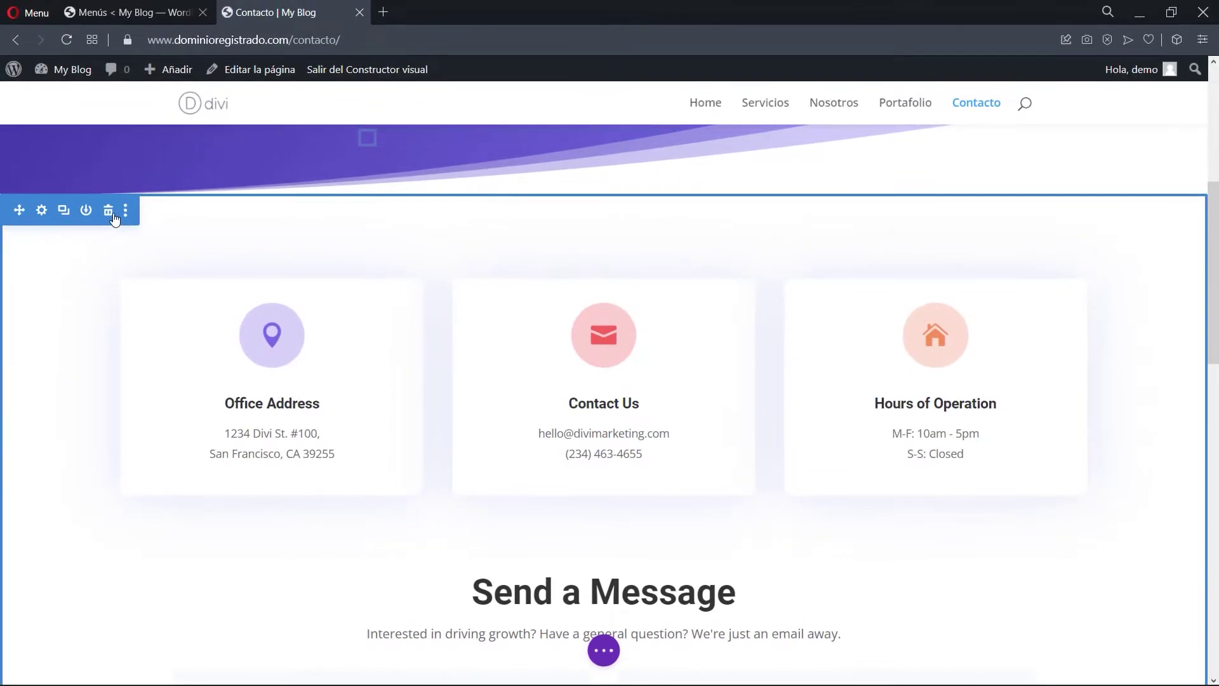
- Delete the section holding the office address, contact and hours cards and the Send a Message form
scroll(111, 223, "down", 8)
scroll(1194, 318, "up", 5)
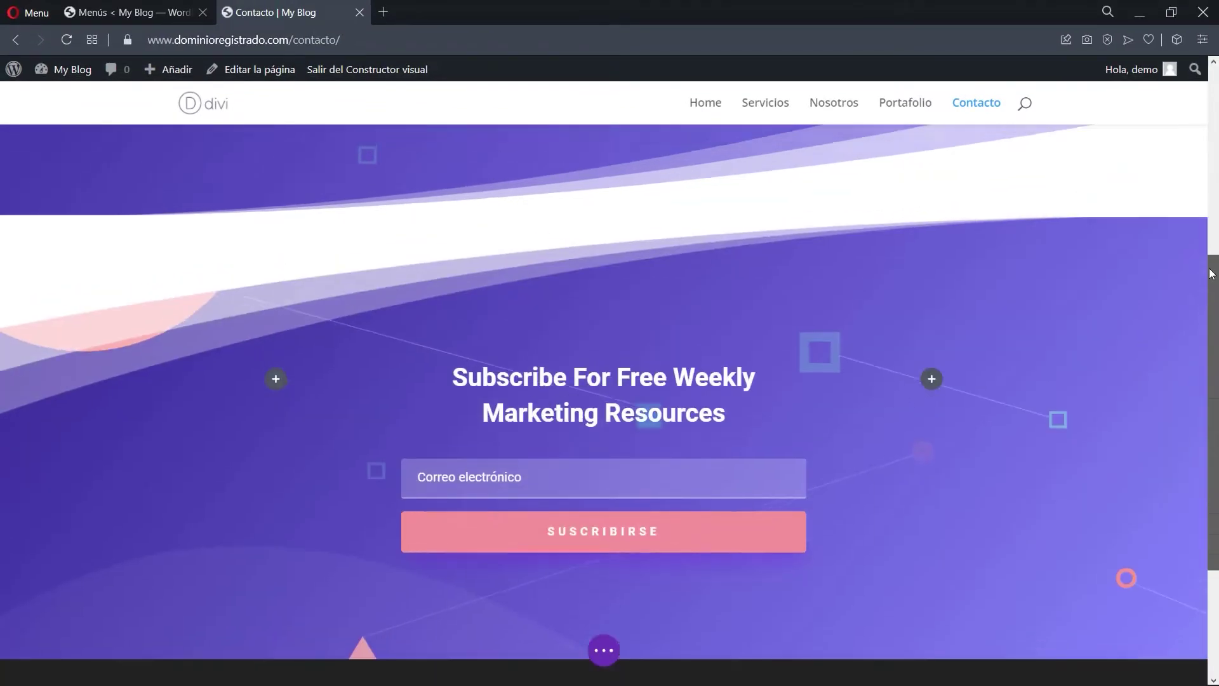
scroll(1200, 317, "down", 3)
scroll(1203, 316, "down", 1)
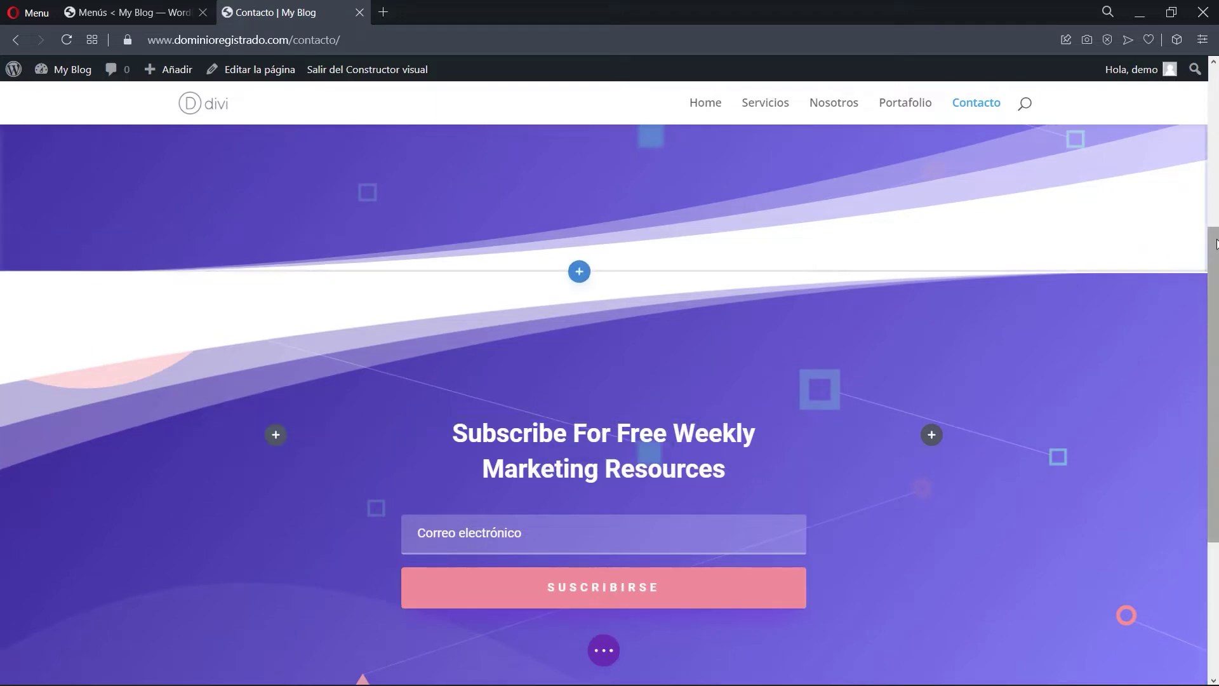
scroll(1215, 136, "up", 4)
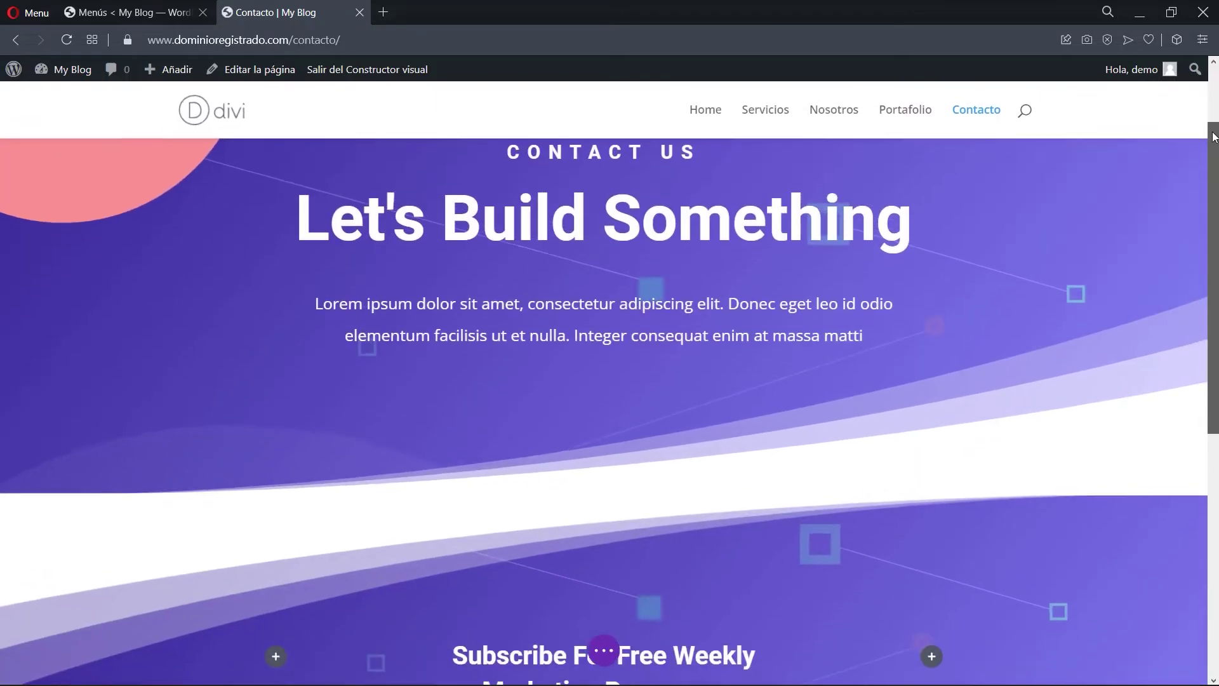
mouse_move(1214, 136)
left_mouse_down()
mouse_move(1214, 150)
mouse_move(1215, 122)
mouse_move(1215, 158)
mouse_move(1214, 134)
left_mouse_up()
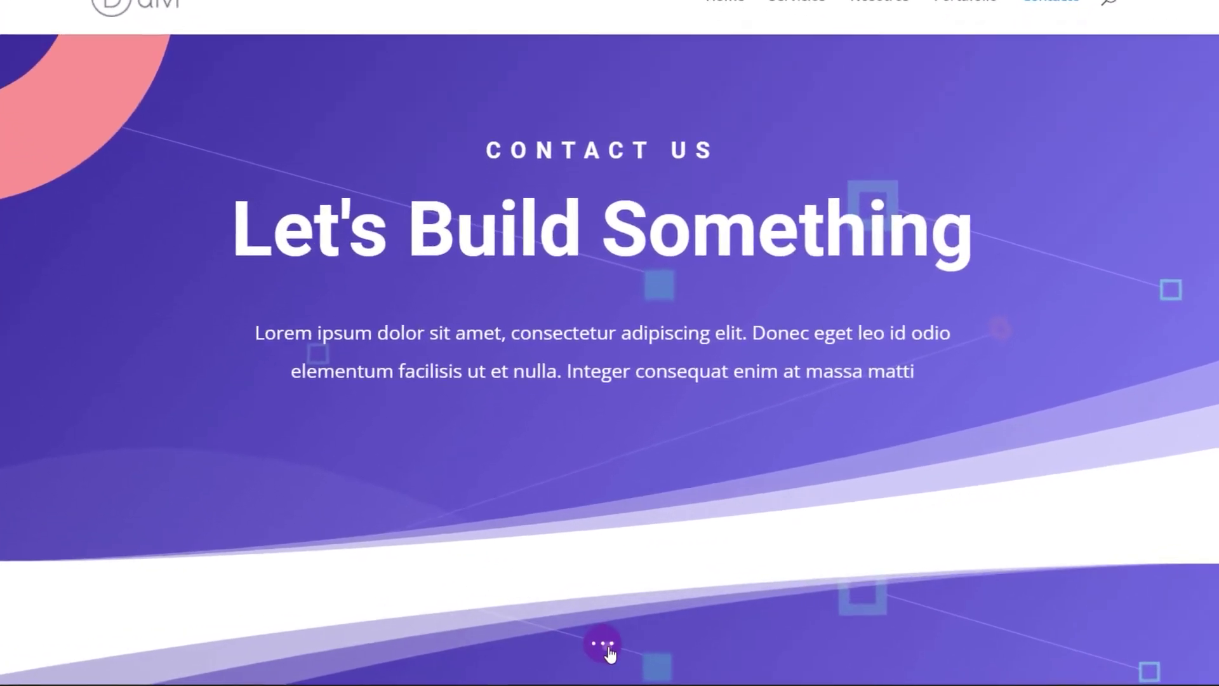
- Browse the predefined layouts in the builder's library and open the Learning Management (LMS) layout pack
left_click(607, 645)
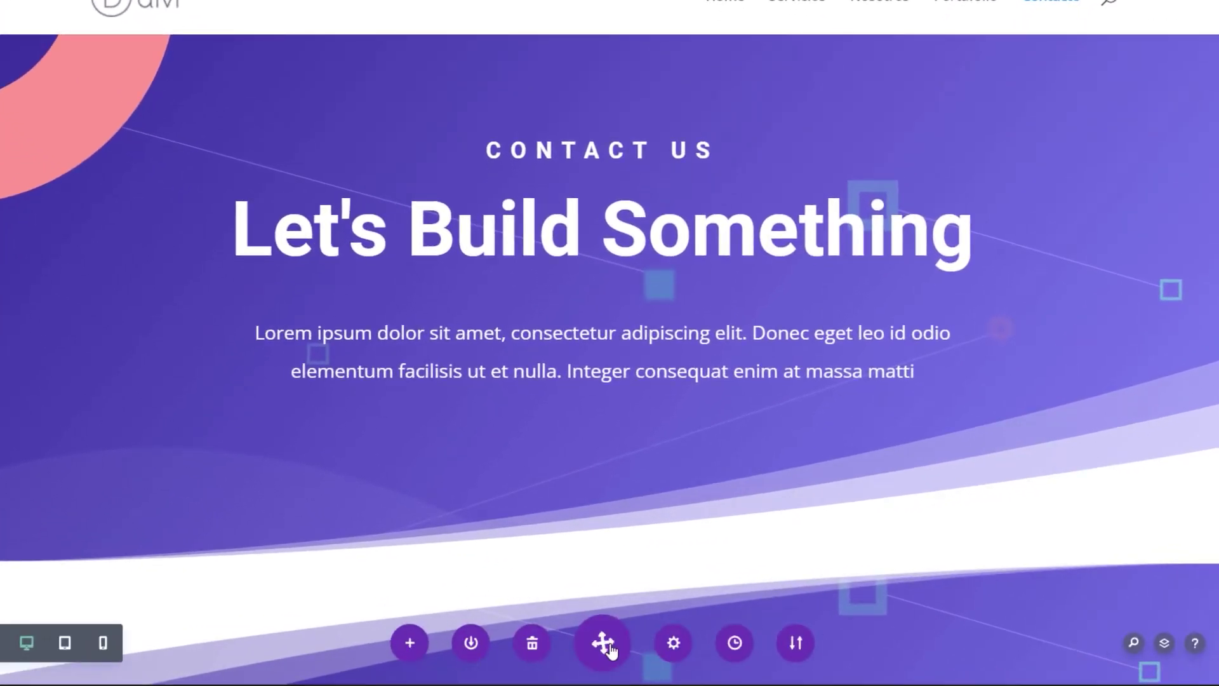
left_click(407, 646)
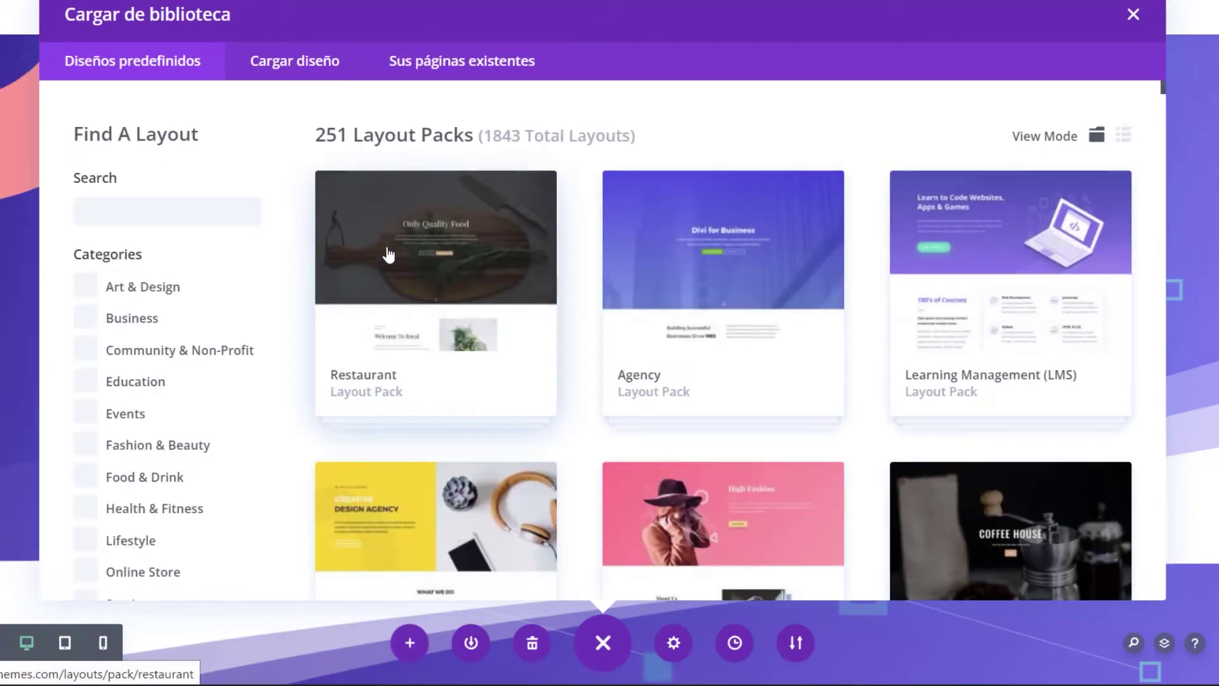
scroll(385, 253, "down", 5)
scroll(389, 253, "up", 5)
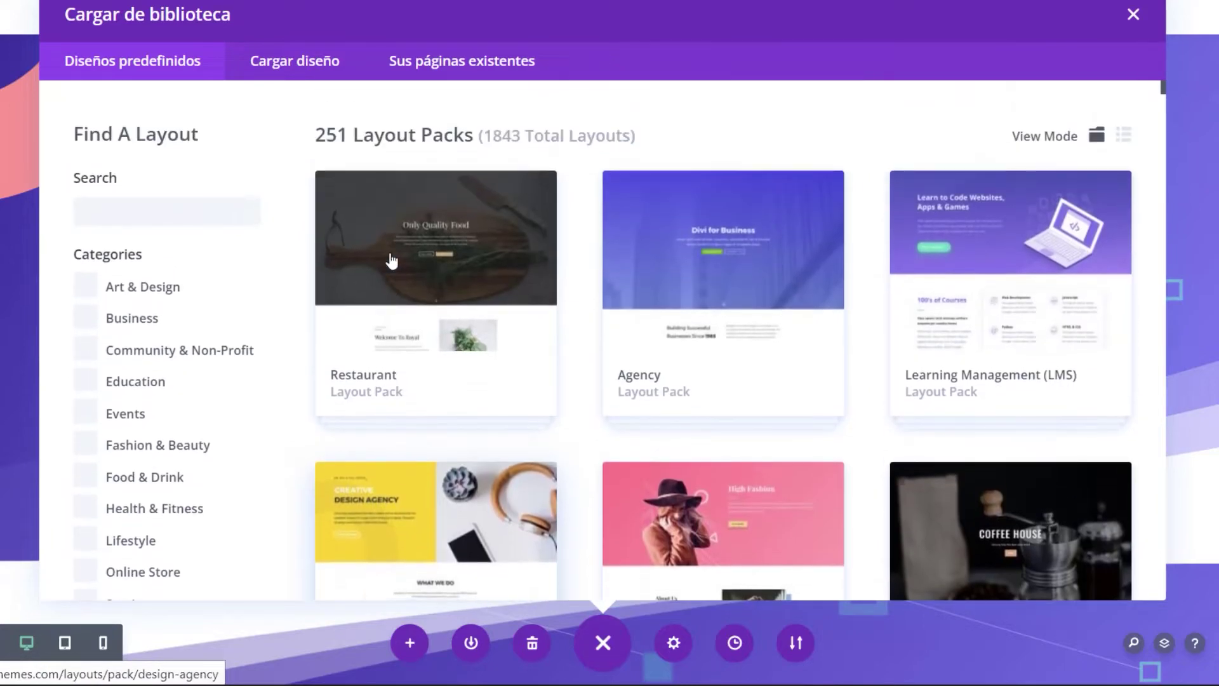
scroll(781, 351, "down", 1)
scroll(781, 351, "down", 5)
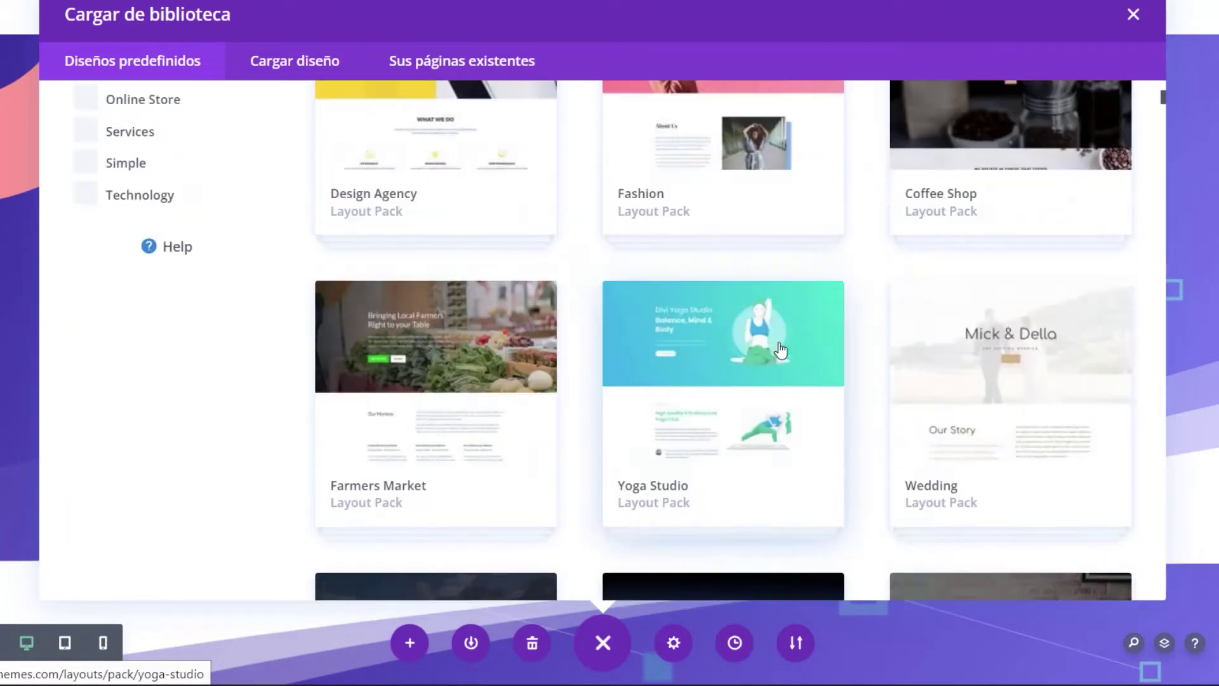
scroll(952, 267, "up", 6)
left_click(1004, 239)
scroll(785, 291, "down", 3)
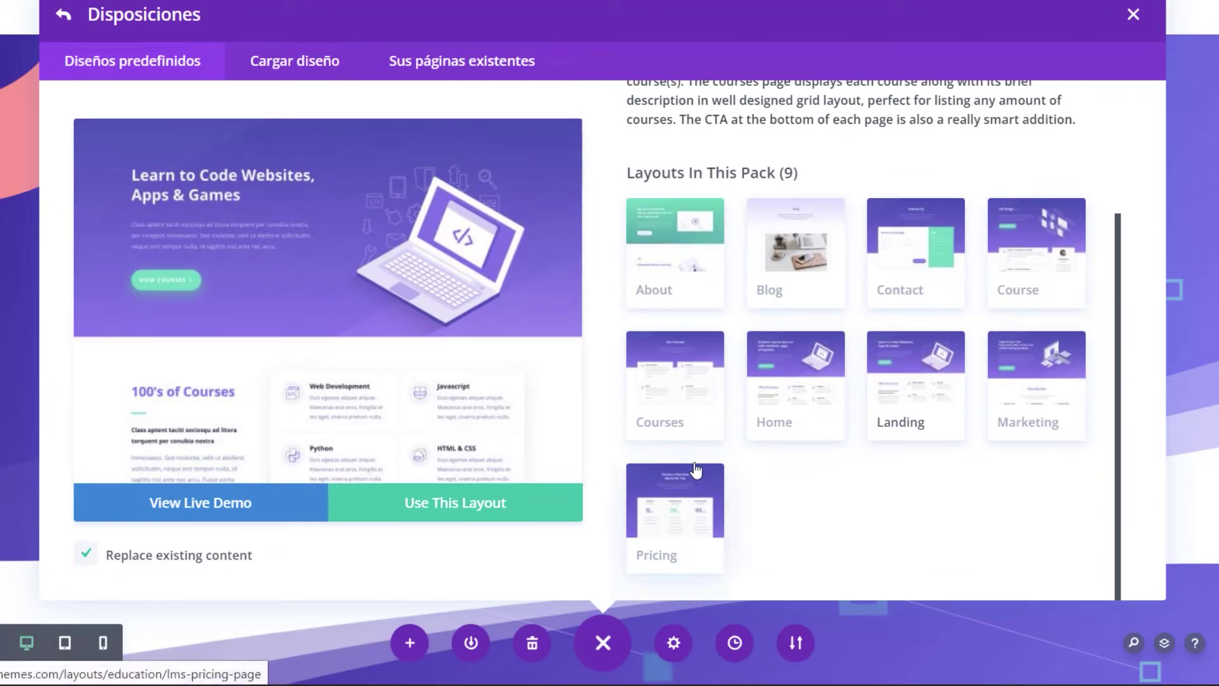
- Select the Contact layout in the pack and preview its live demo
left_click(919, 224)
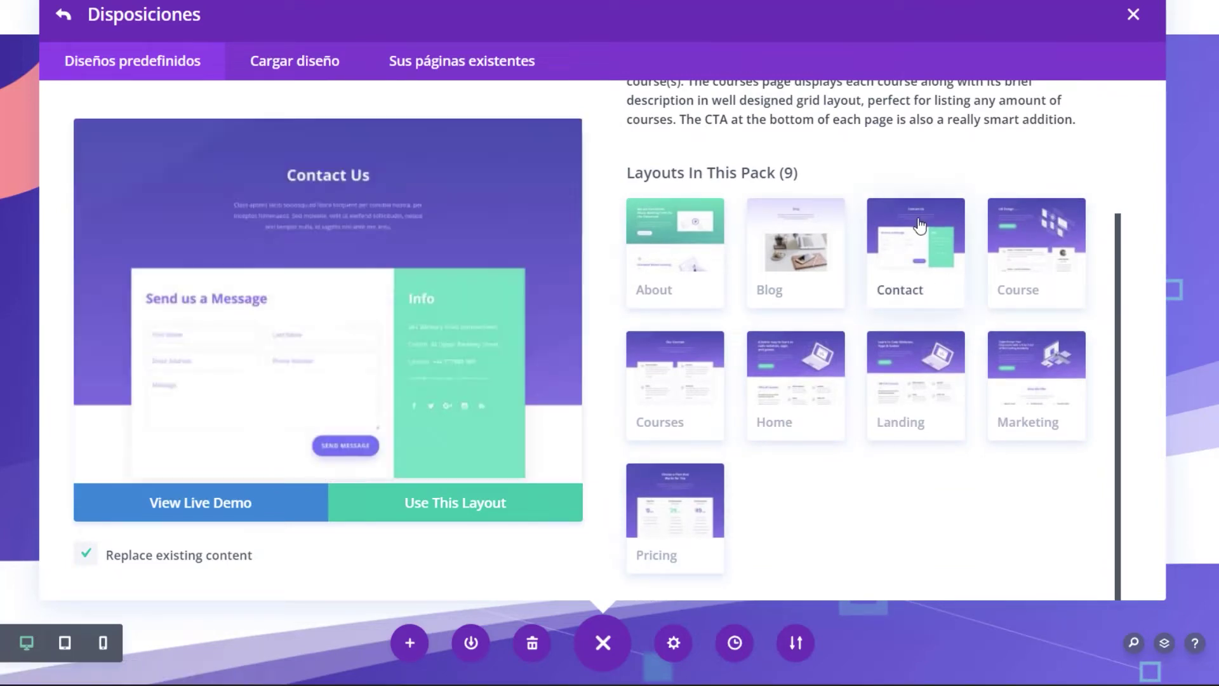
left_click(223, 503)
scroll(298, 495, "down", 2)
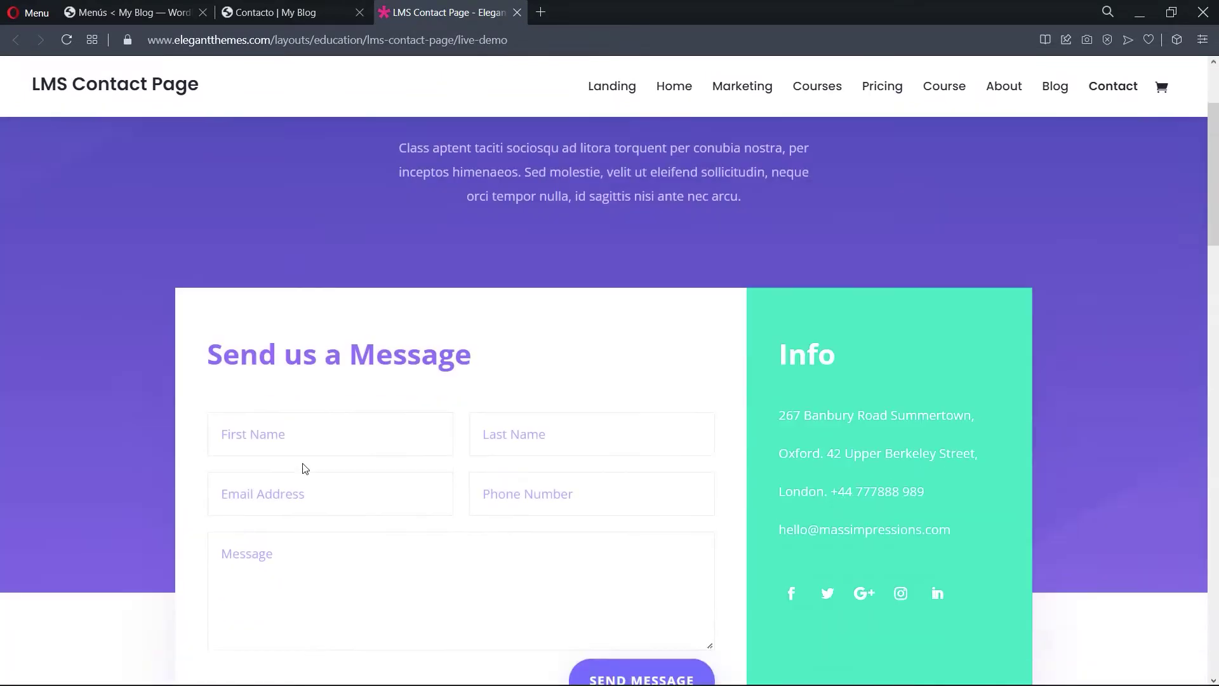
scroll(304, 468, "up", 2)
left_click(517, 12)
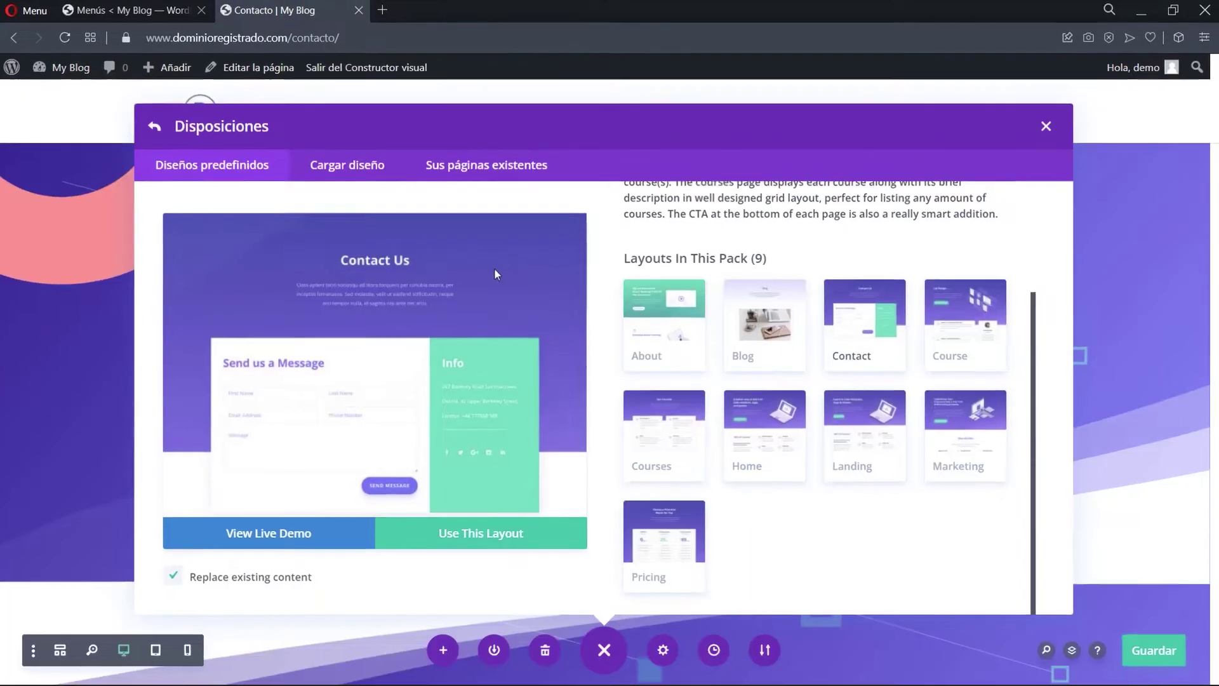
- Load the Contact layout in place of the page's existing content and save the page
left_click(444, 452)
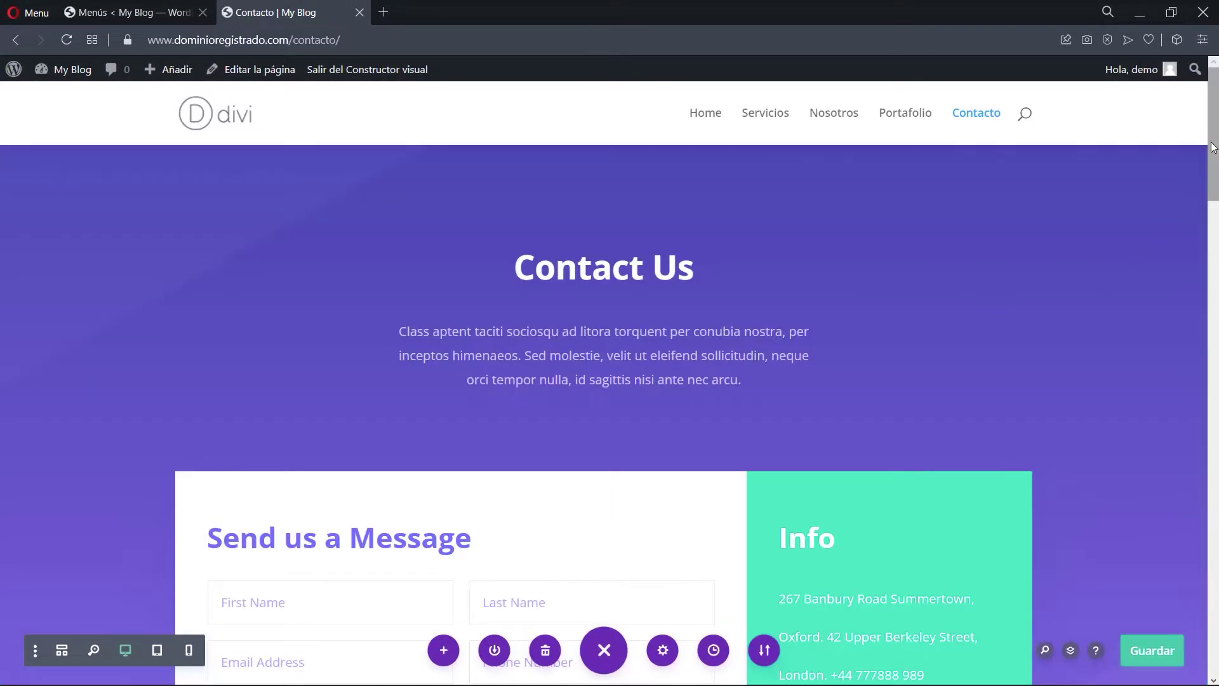
scroll(1212, 199, "down", 3)
scroll(1212, 199, "down", 3)
scroll(1213, 216, "up", 1)
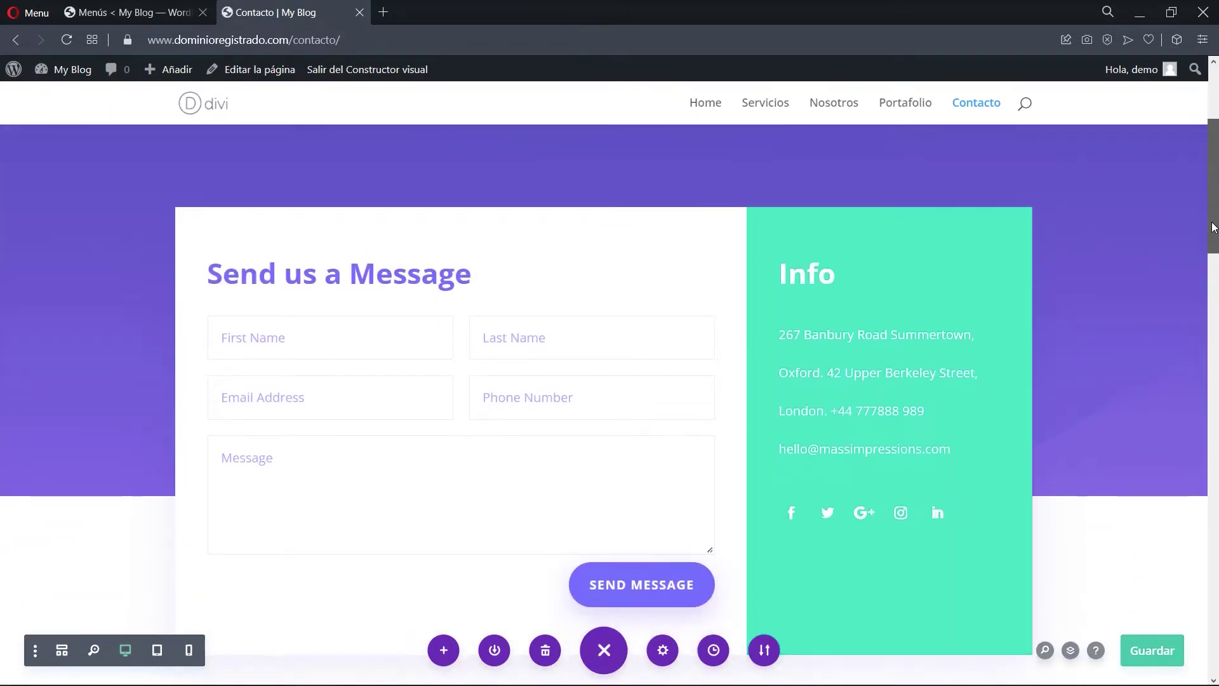
key("ctrl+s")
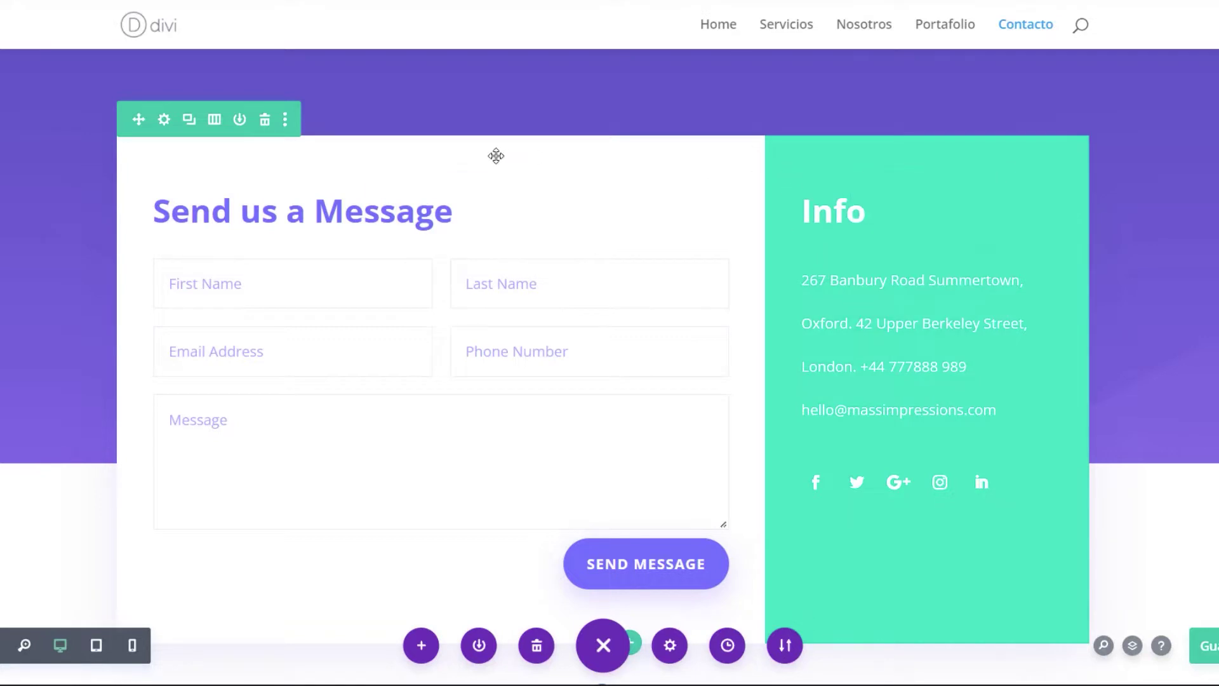
- Open the settings of the row with the message form and Info panel, and try reordering its two columns
left_click(163, 122)
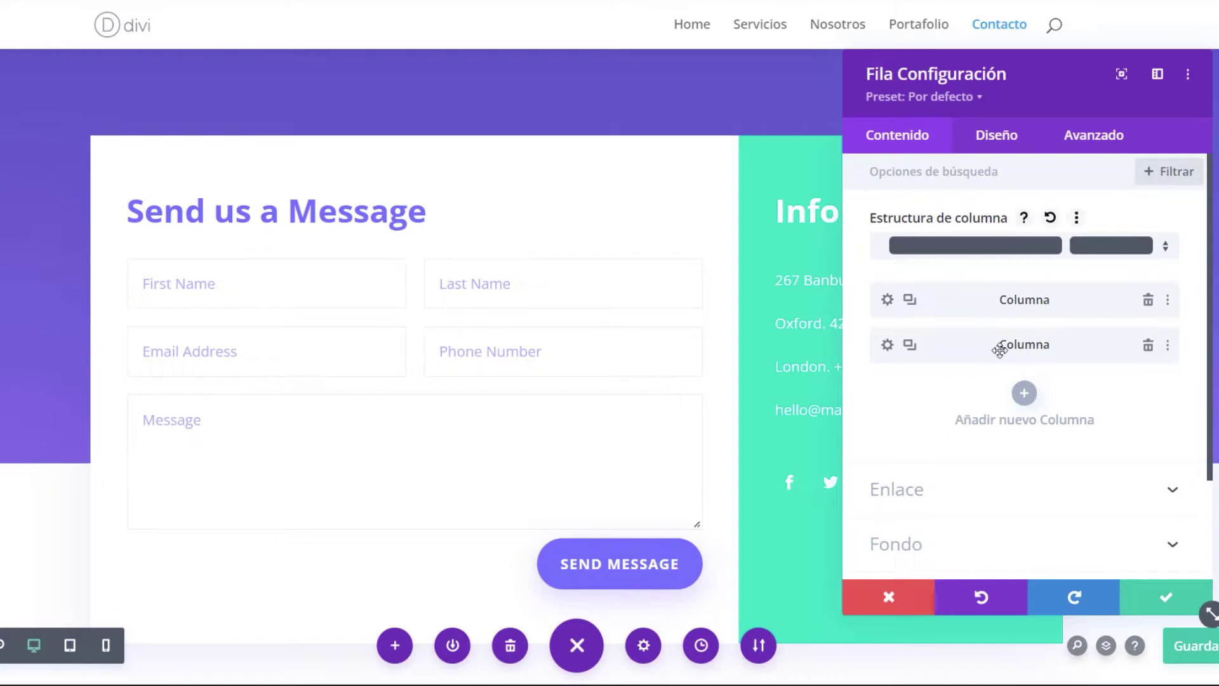
left_click_drag(1002, 75, 385, 45)
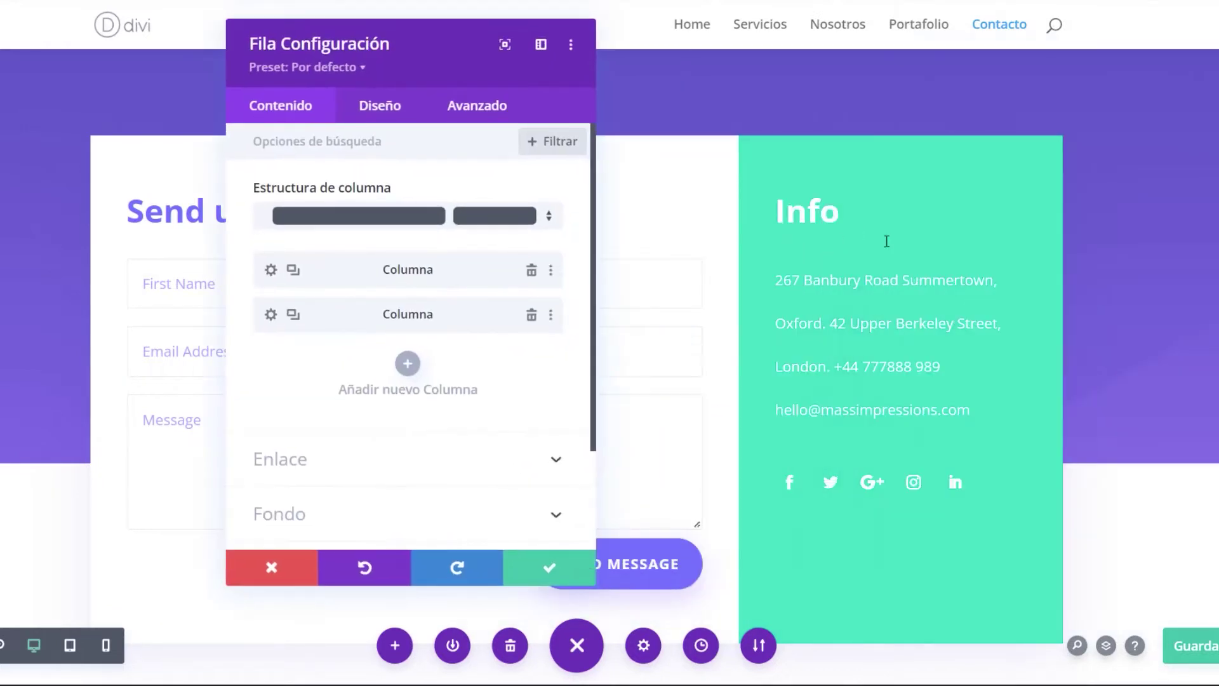
mouse_move(367, 321)
left_mouse_down()
mouse_move(327, 293)
mouse_move(329, 264)
mouse_move(362, 294)
mouse_move(314, 335)
mouse_move(358, 334)
left_mouse_up()
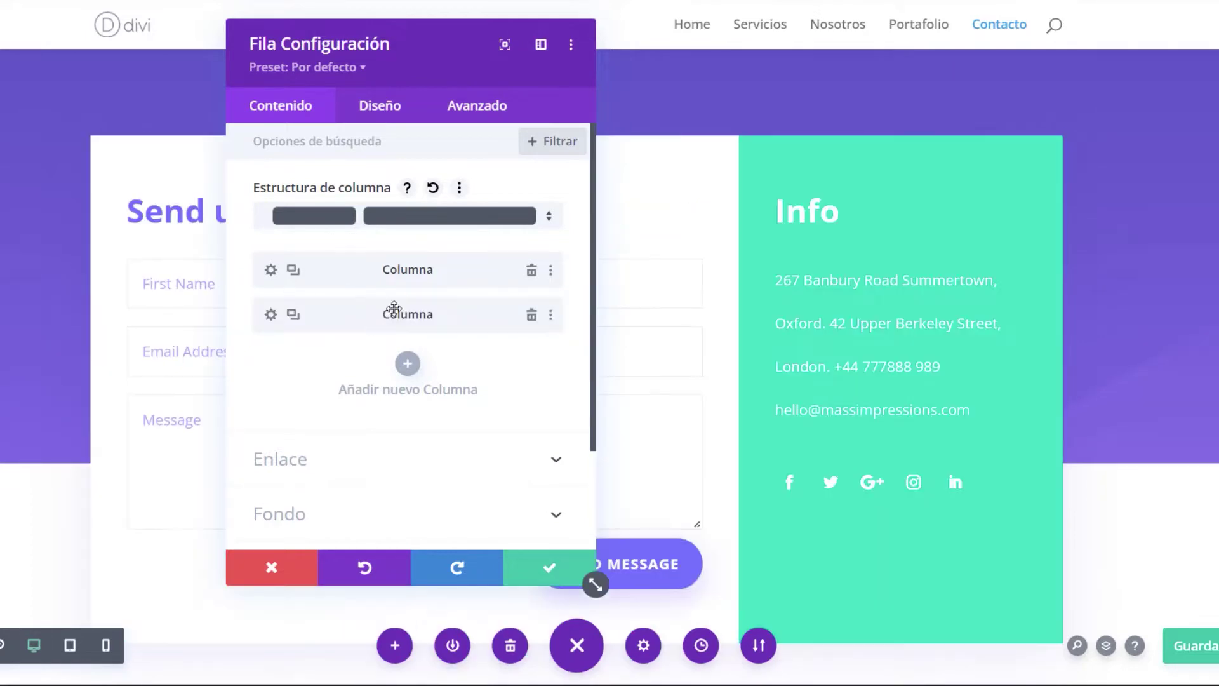
left_click_drag(408, 66, 443, 74)
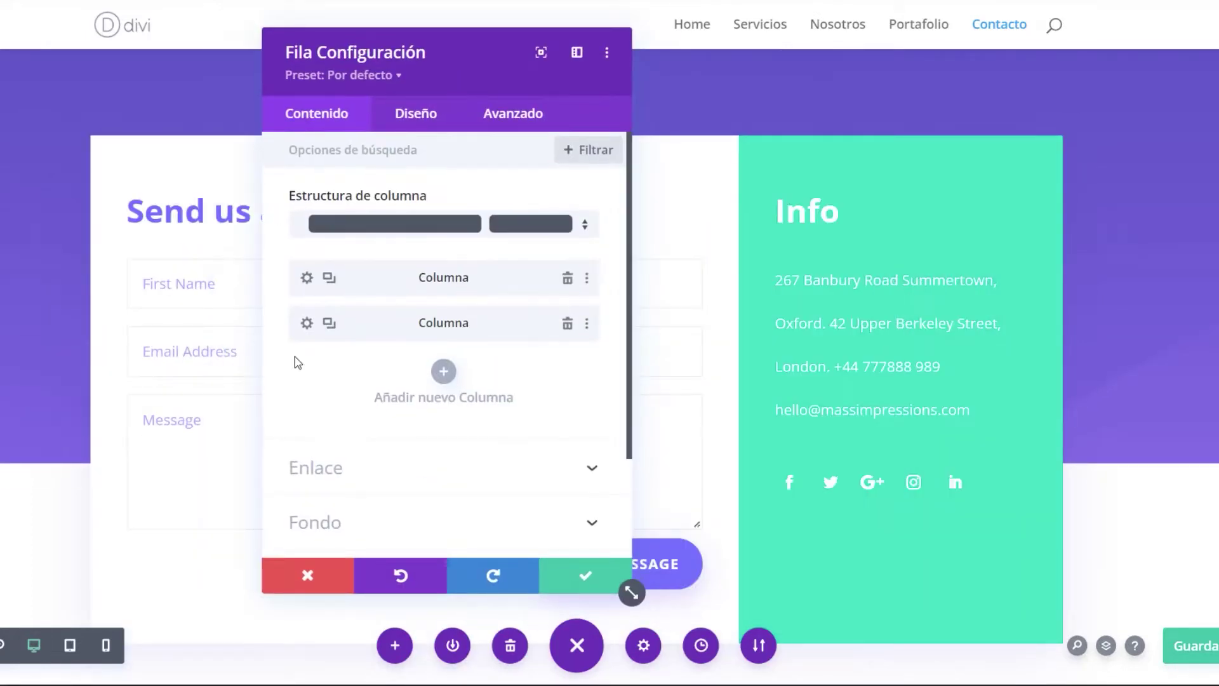
- Set the Info column's background color to #3e00c6 and apply the row settings
left_click(306, 324)
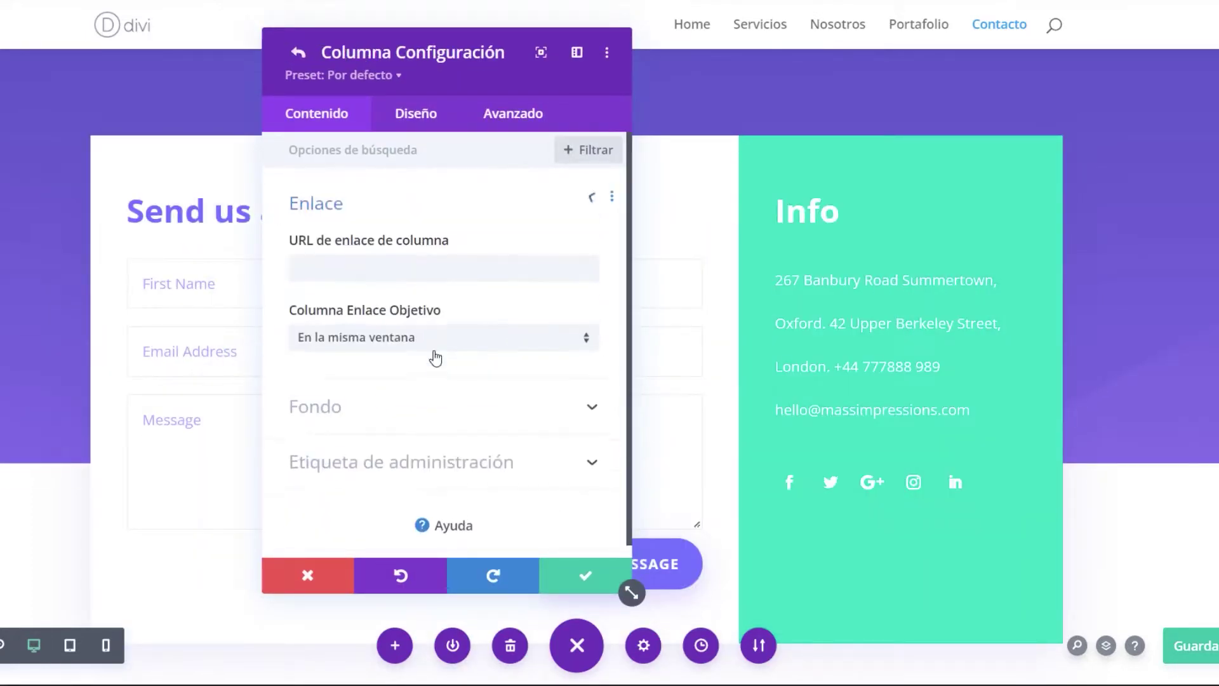
left_click(369, 410)
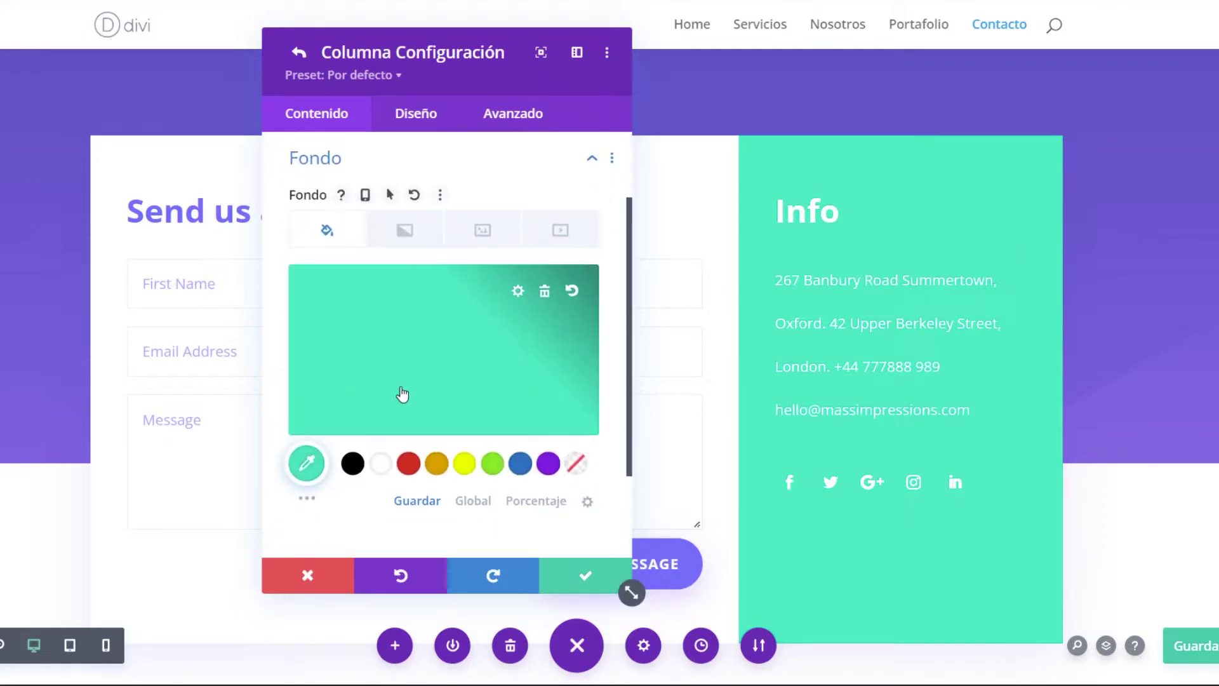
left_click(550, 463)
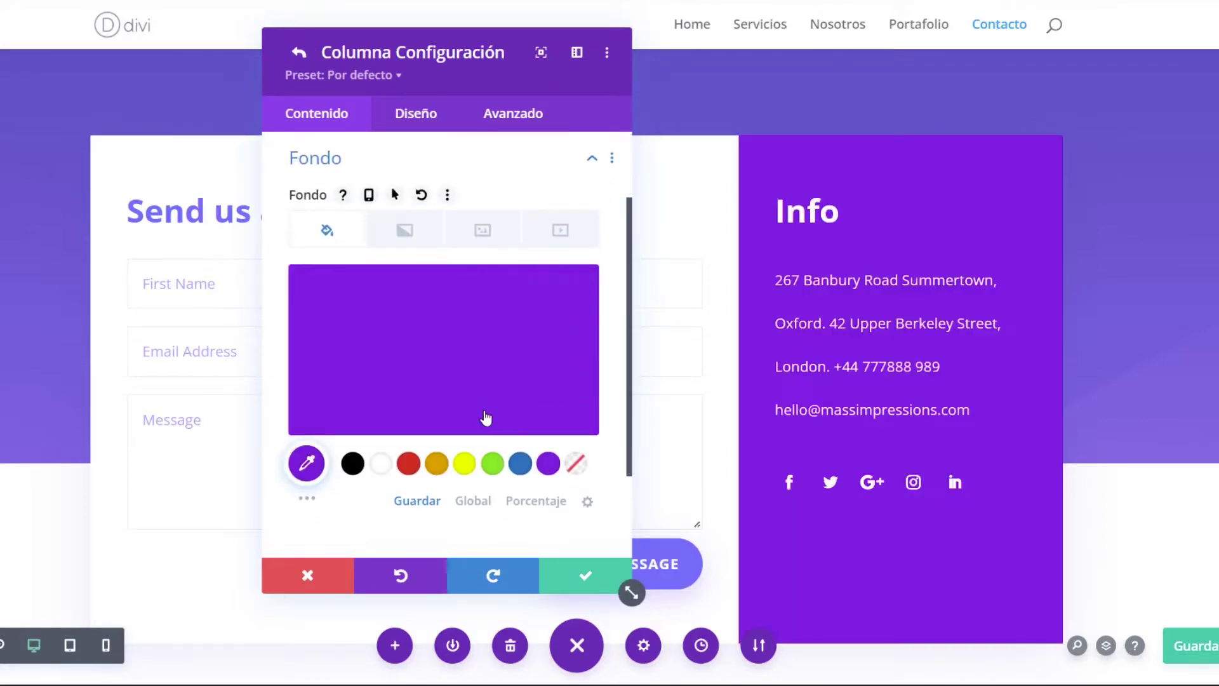
left_click(394, 341)
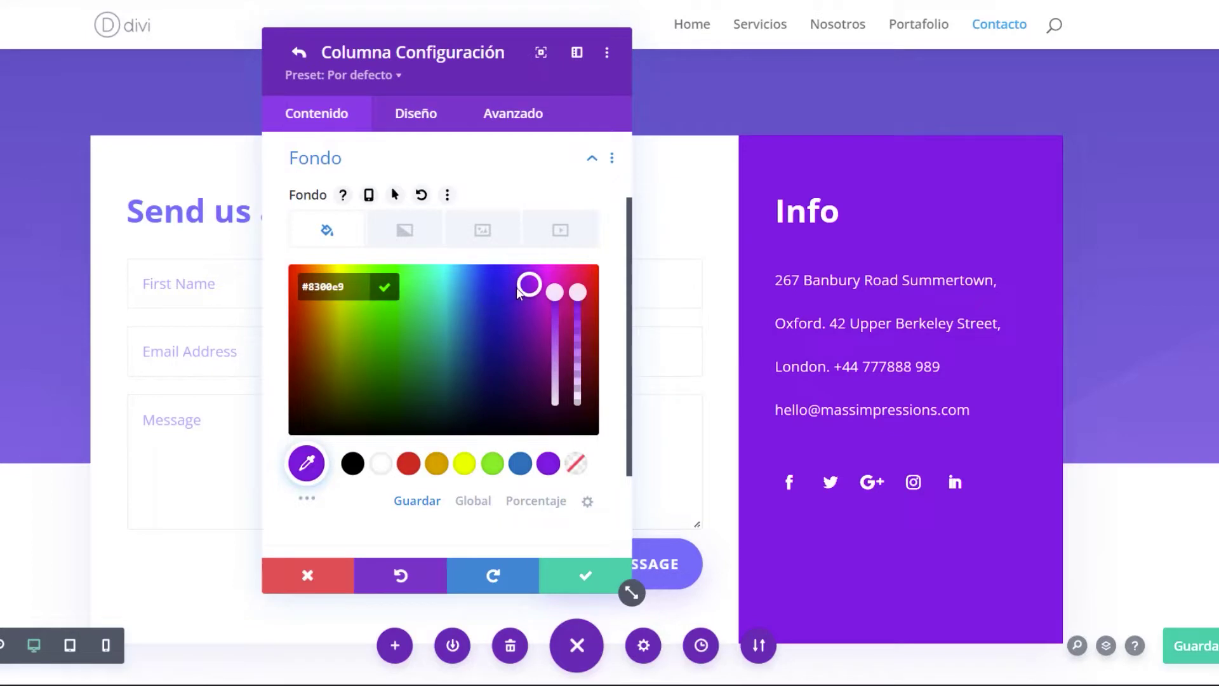
mouse_move(516, 287)
left_mouse_down()
mouse_move(465, 288)
mouse_move(481, 292)
mouse_move(457, 322)
mouse_move(510, 308)
left_mouse_up()
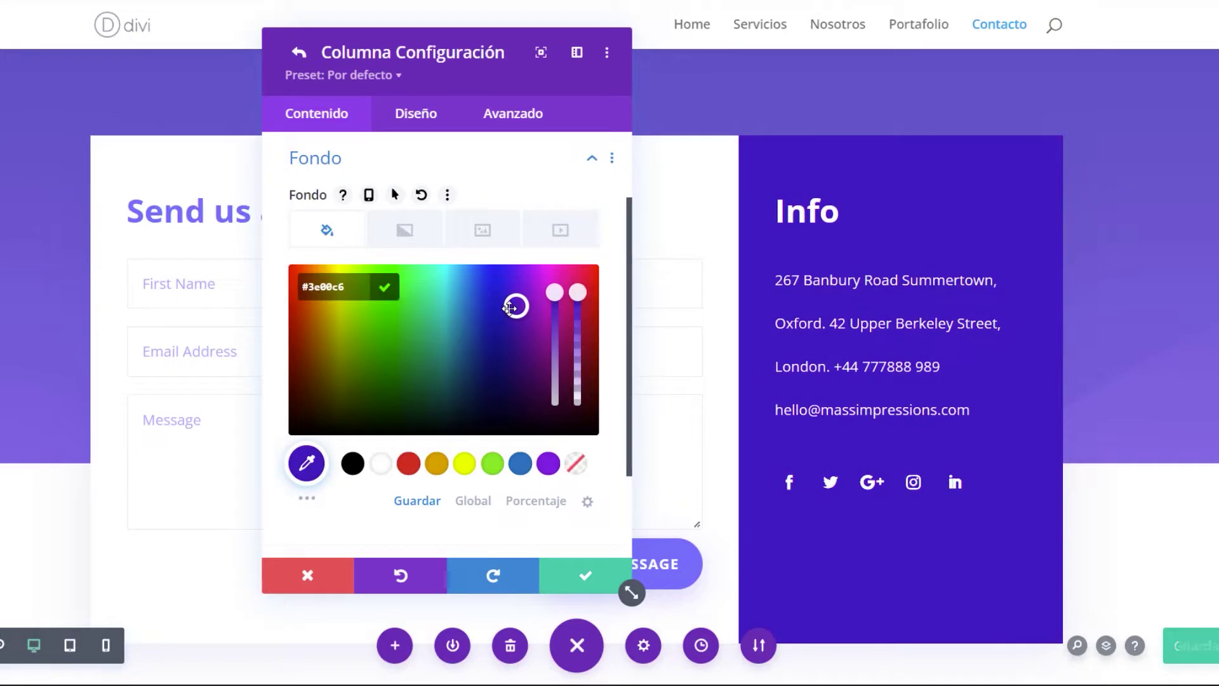
left_click(567, 588)
left_click(583, 585)
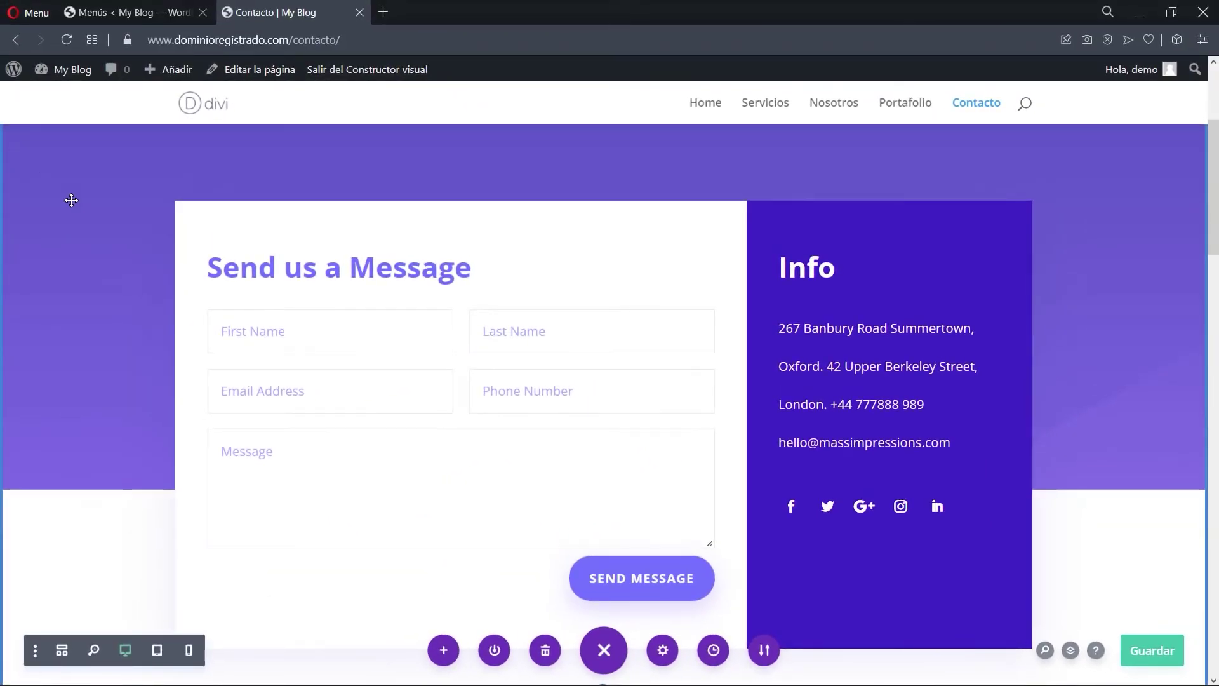
- Remove the background image from the Contact Us section, keeping its gradient background
scroll(72, 200, "up", 5)
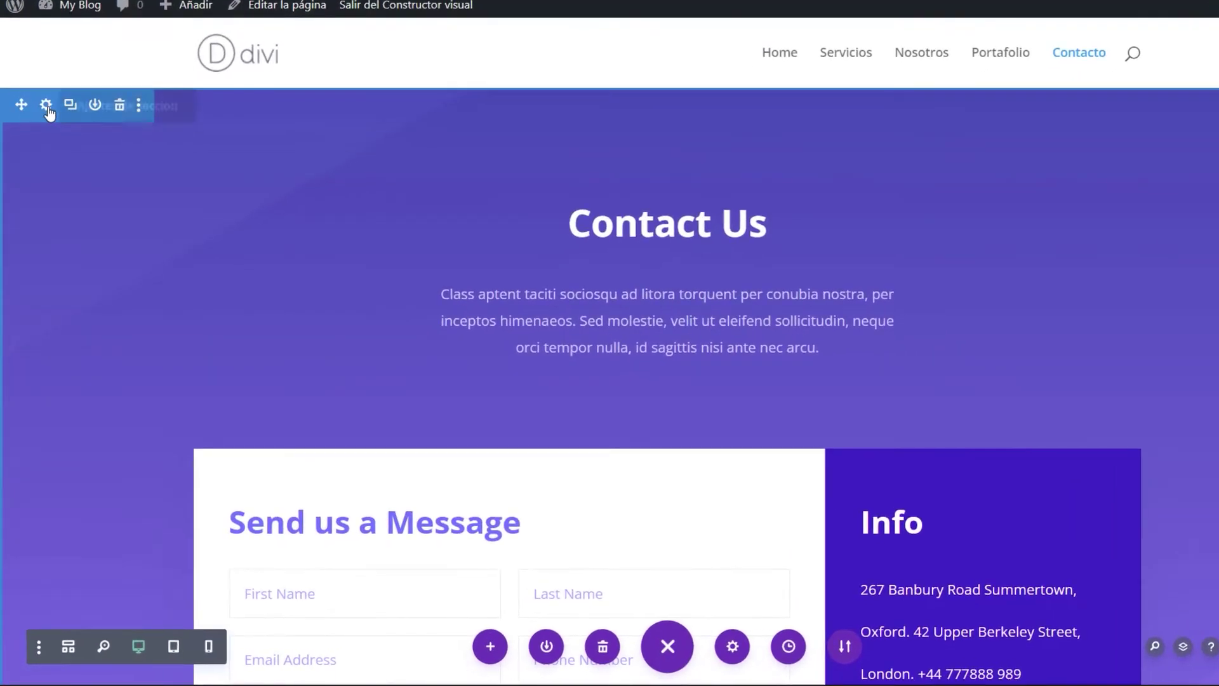
left_click(46, 106)
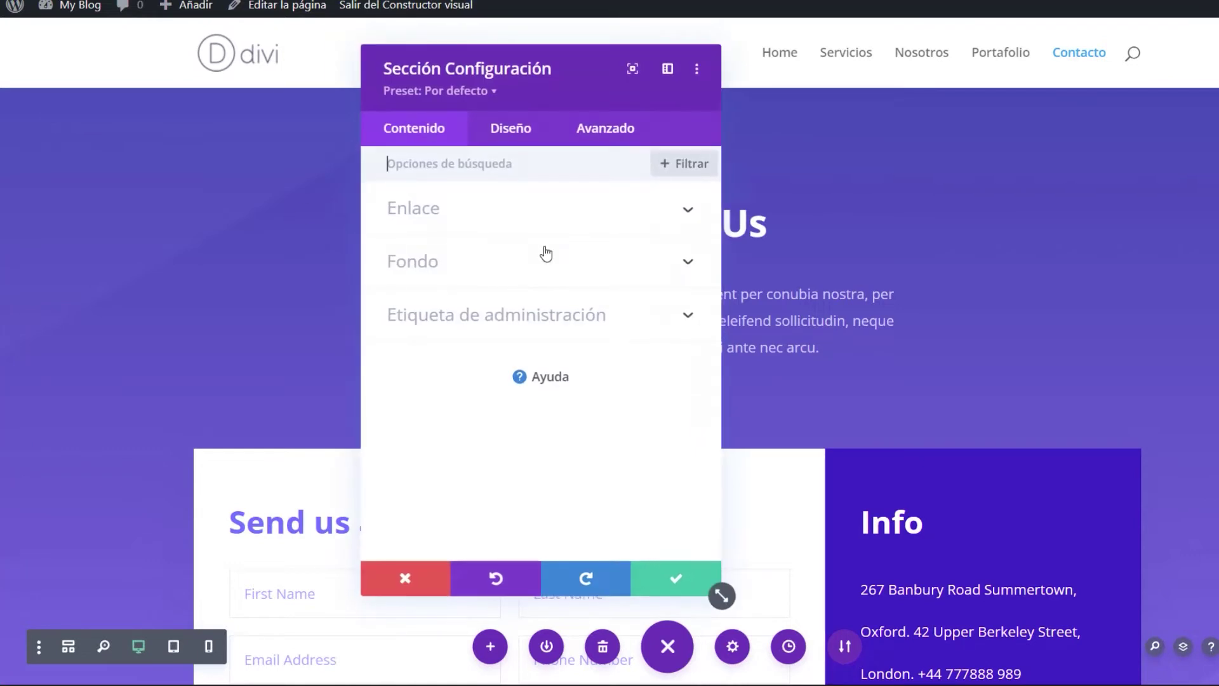
left_click(478, 268)
left_click(500, 242)
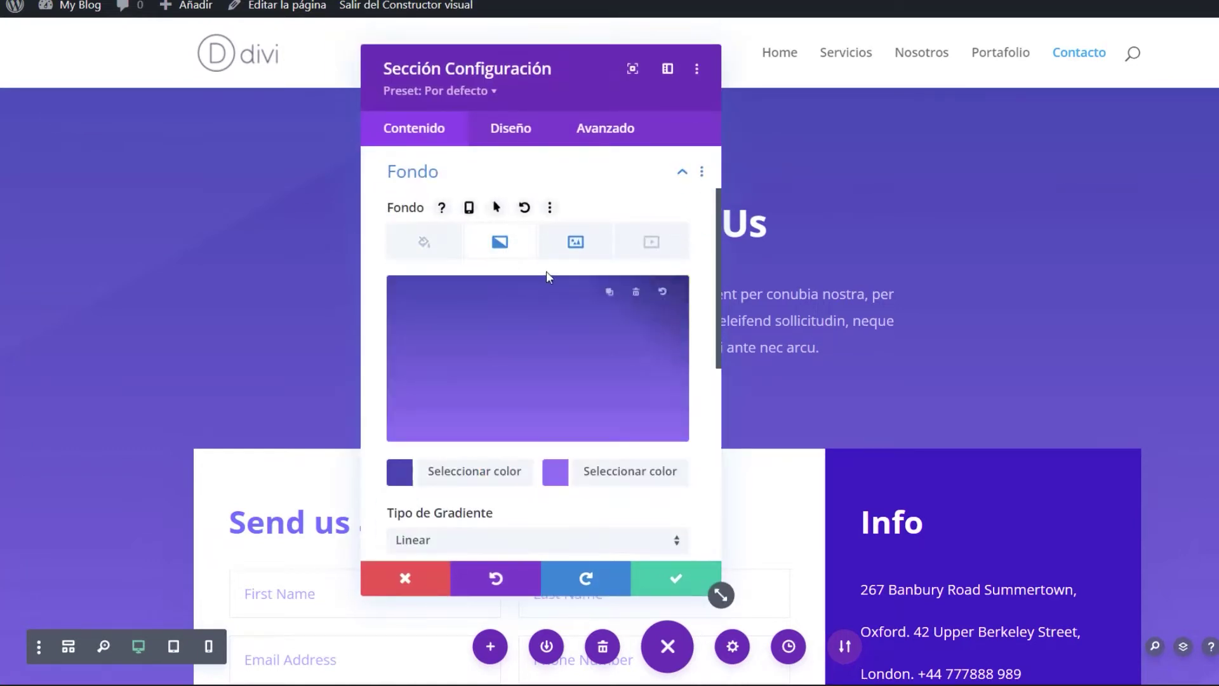
left_click(573, 252)
left_click(500, 242)
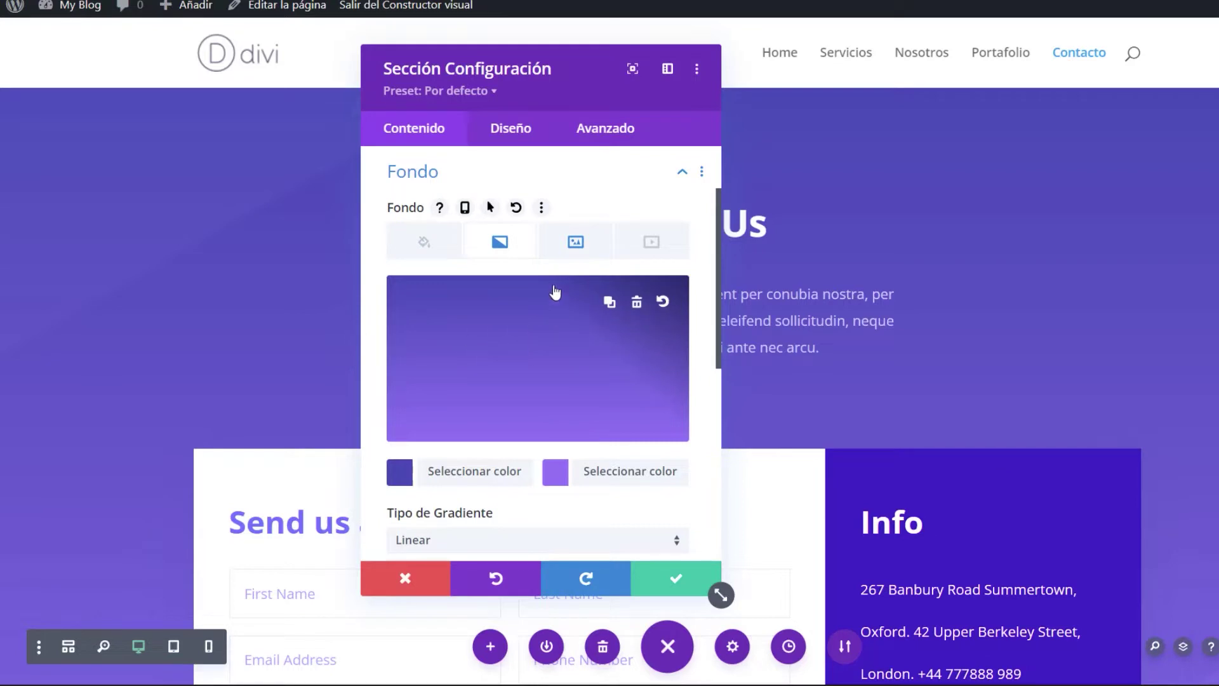
left_click(562, 250)
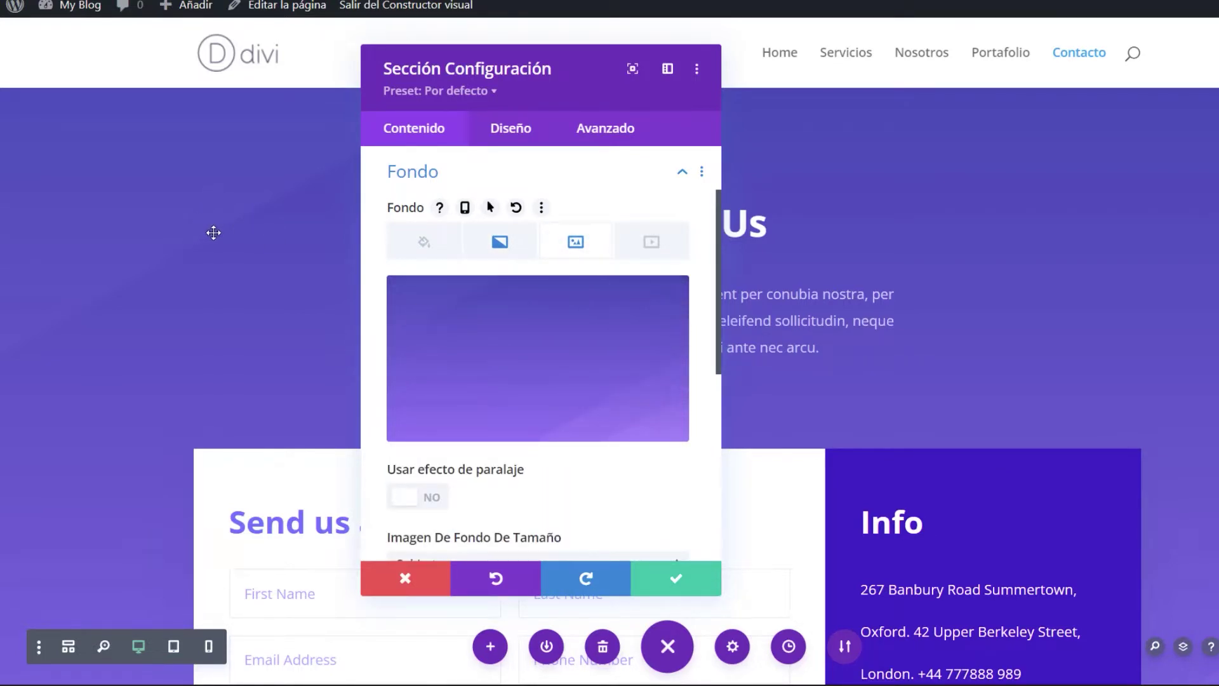
left_click(635, 302)
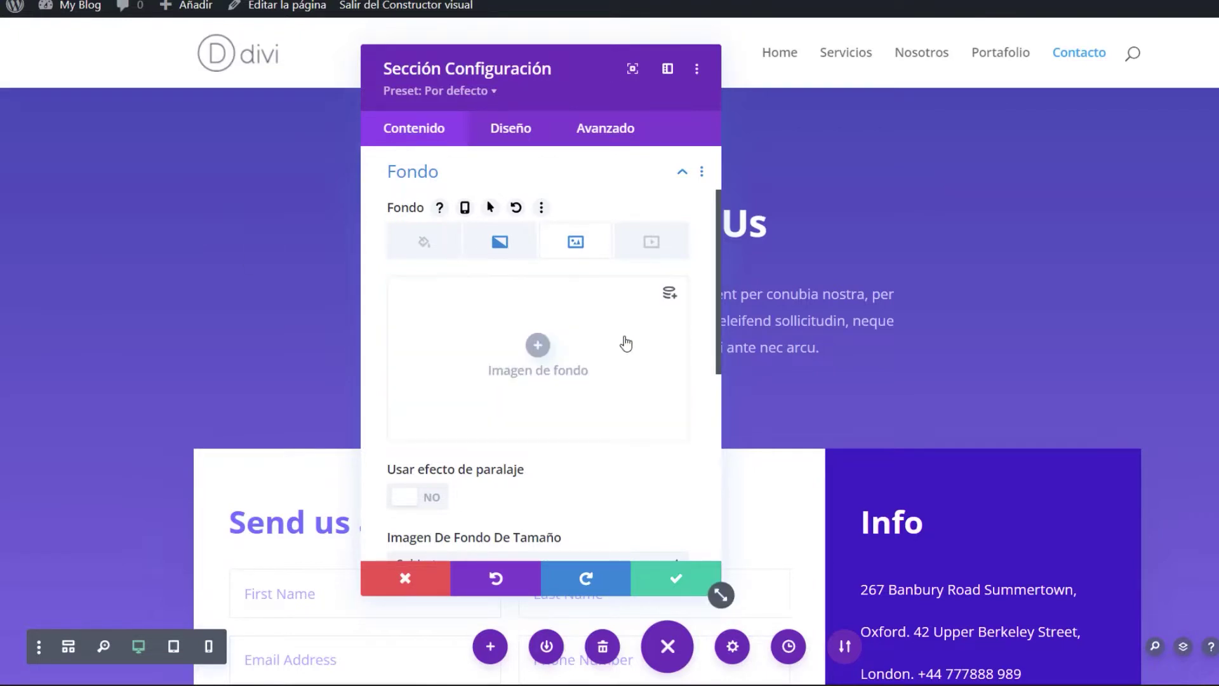
left_click_drag(556, 76, 795, 90)
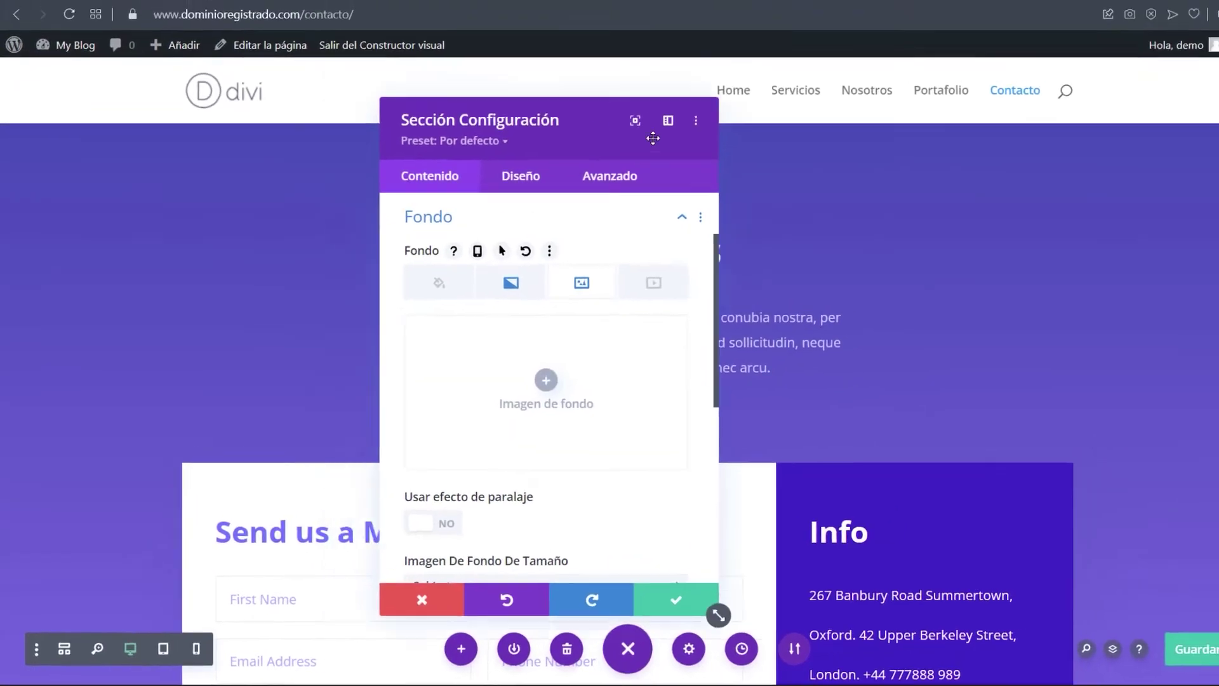
- Undo the background image removal on the Contact Us section and change its gradient's end color to light blue
left_click(662, 604)
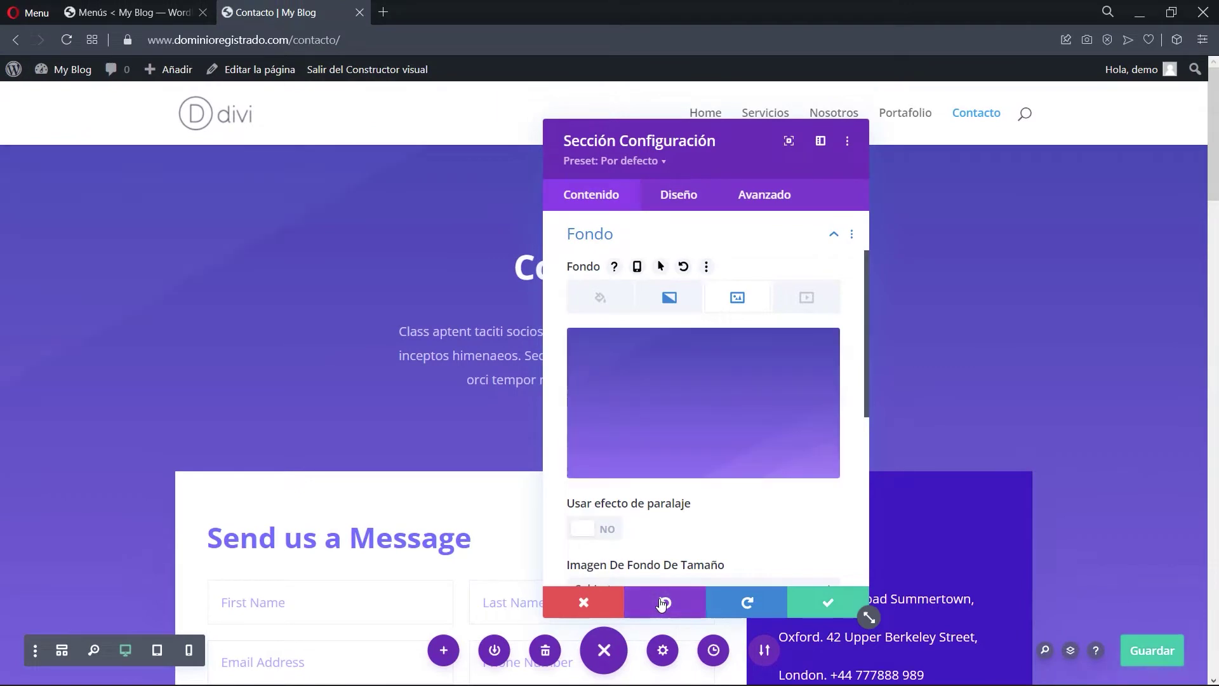
left_click(670, 299)
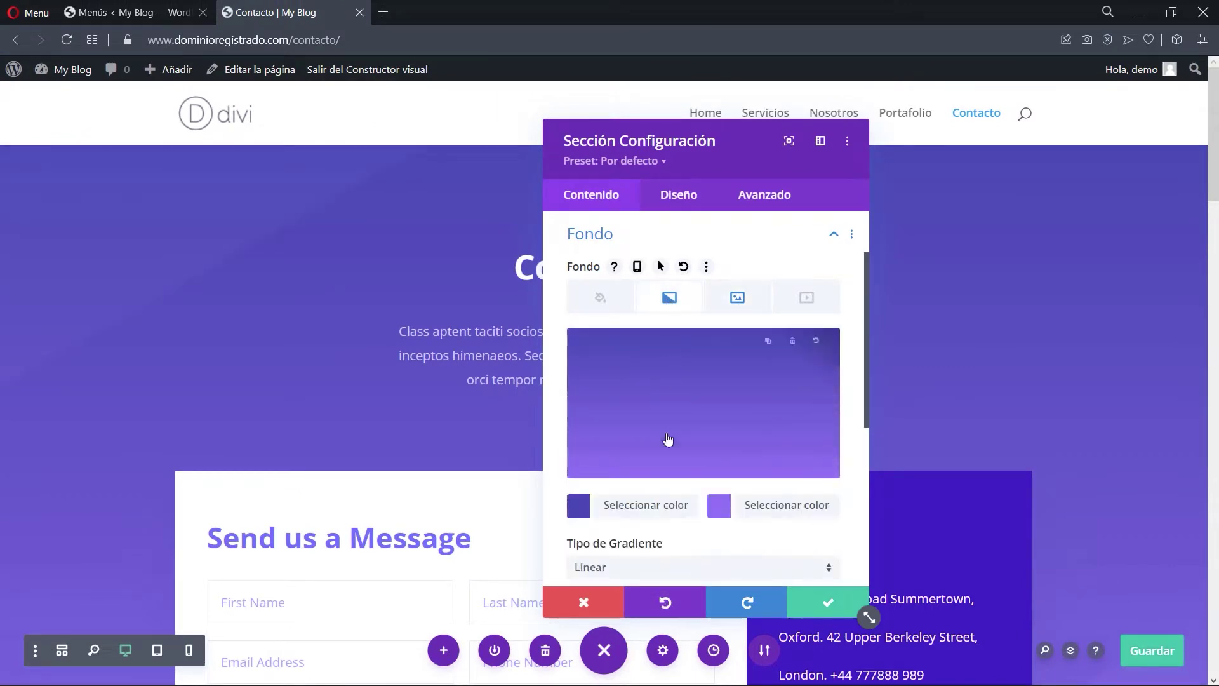
left_click(719, 569)
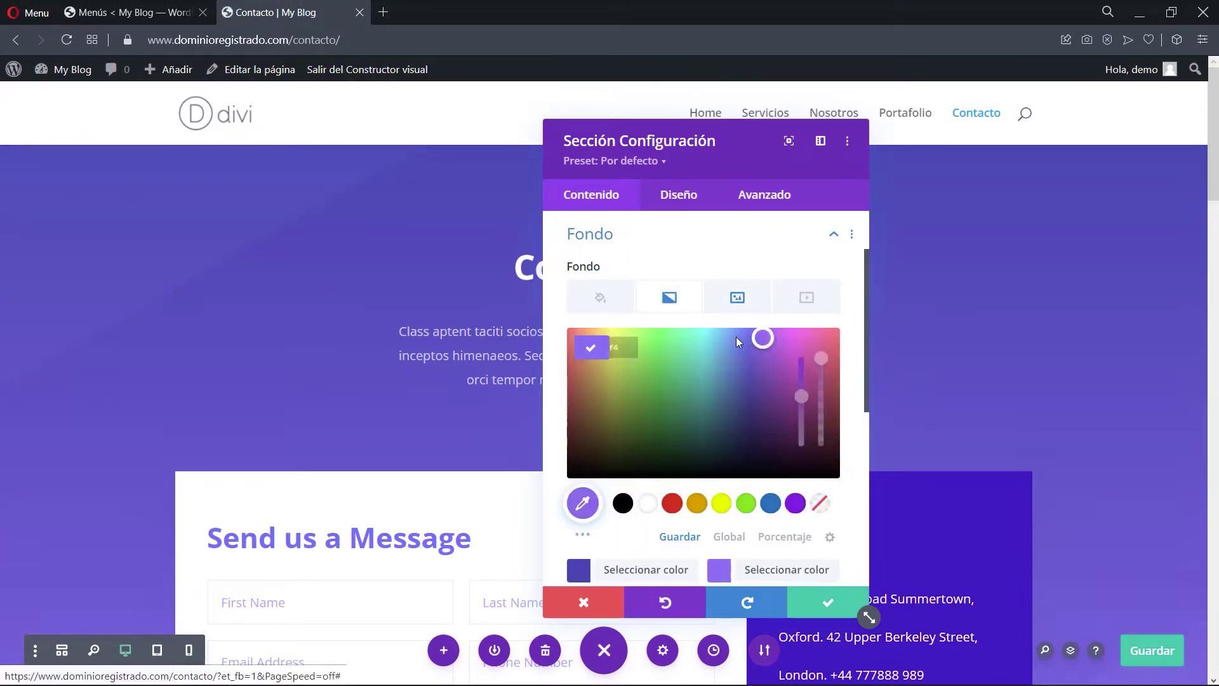
left_click_drag(764, 337, 716, 342)
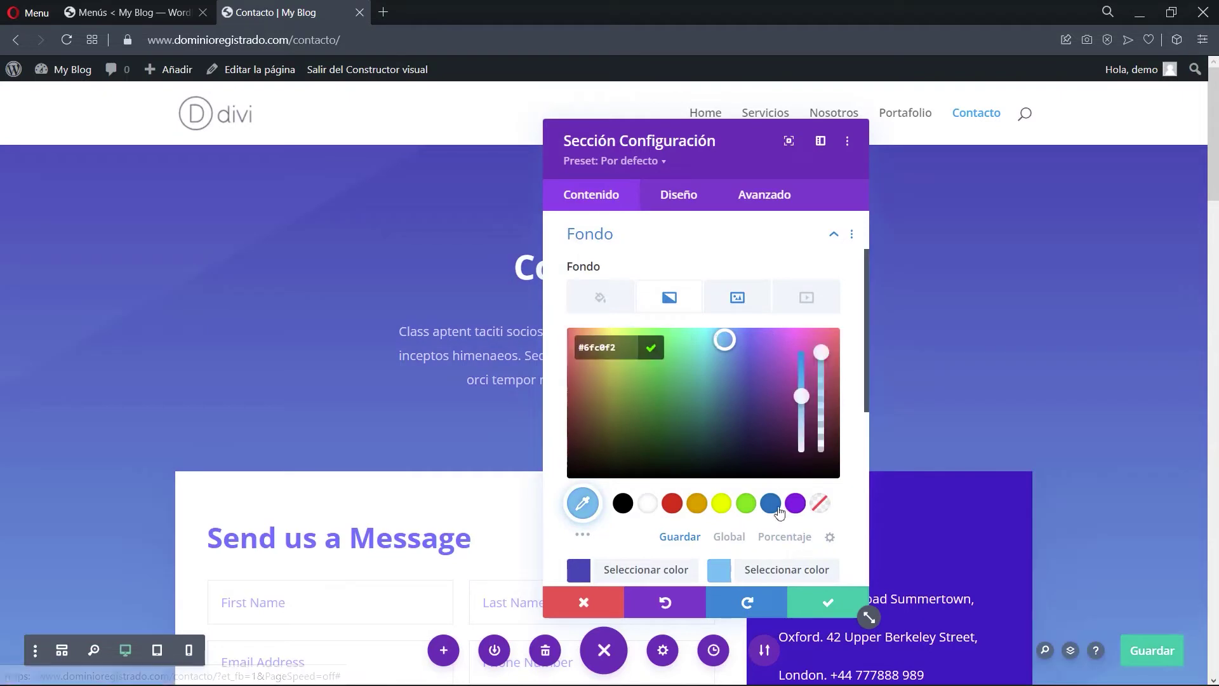
left_click(797, 602)
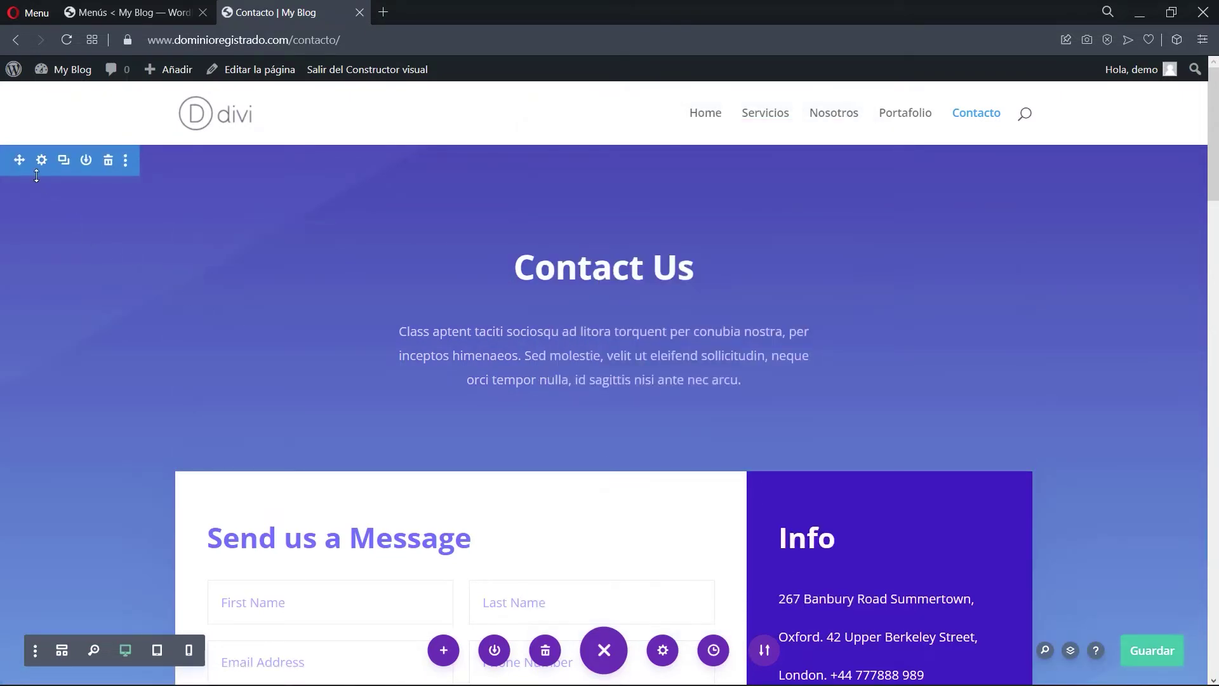
- Copy the start color #474ab6 from the Contact Us section's gradient and close the section settings
left_click(41, 164)
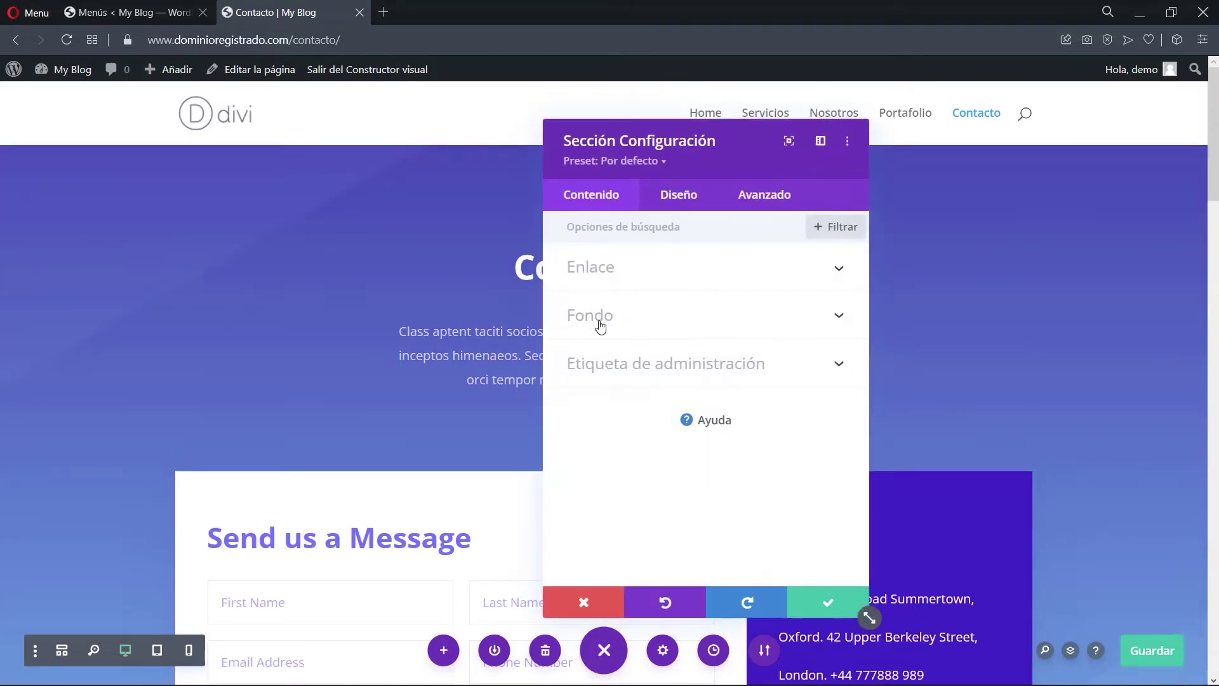
left_click(604, 322)
left_click(681, 299)
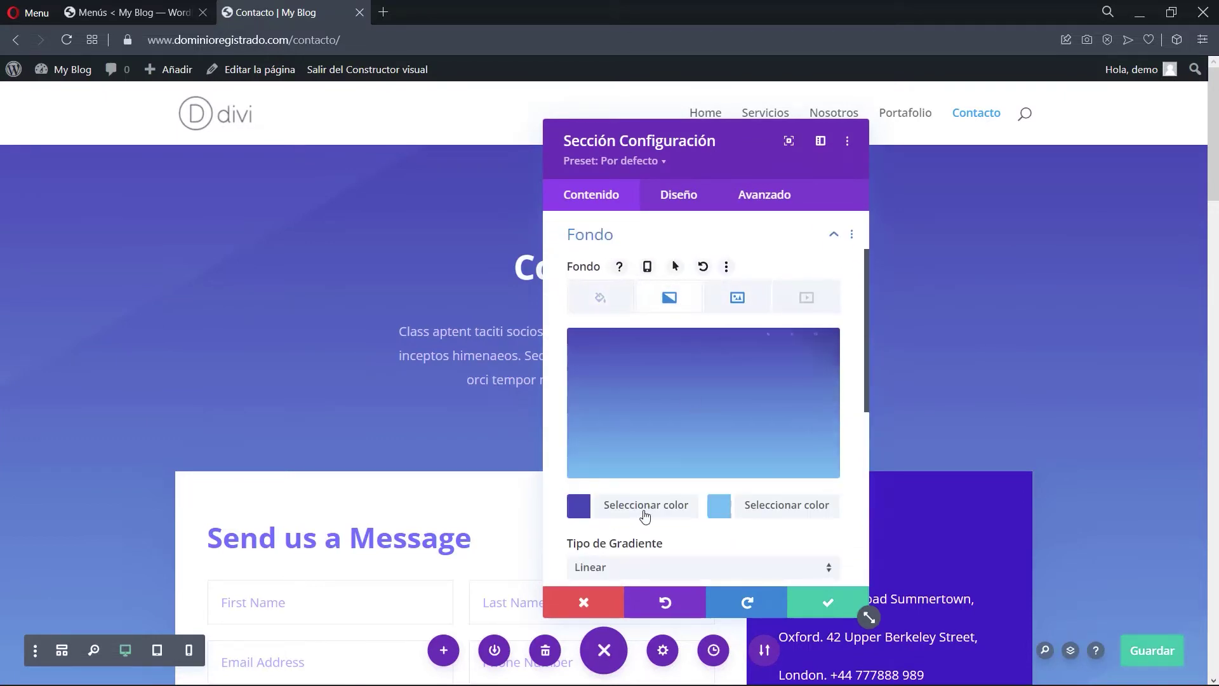
left_click(633, 508)
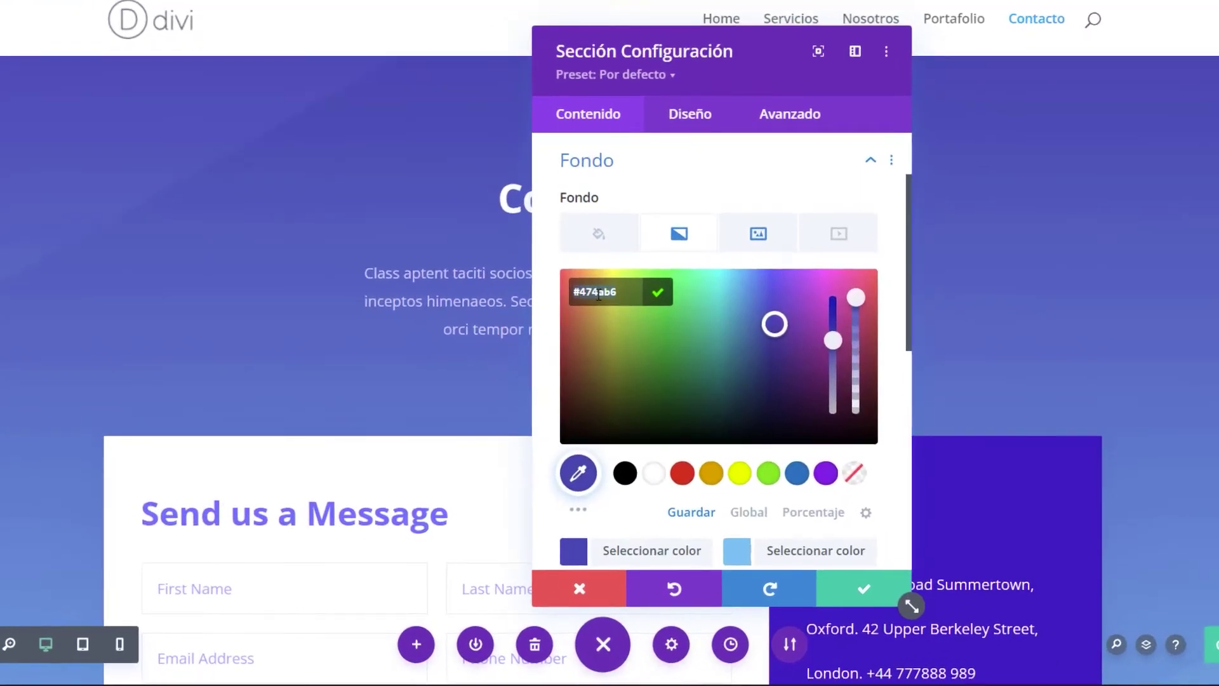
right_click(600, 348)
left_click(655, 386)
left_click(580, 588)
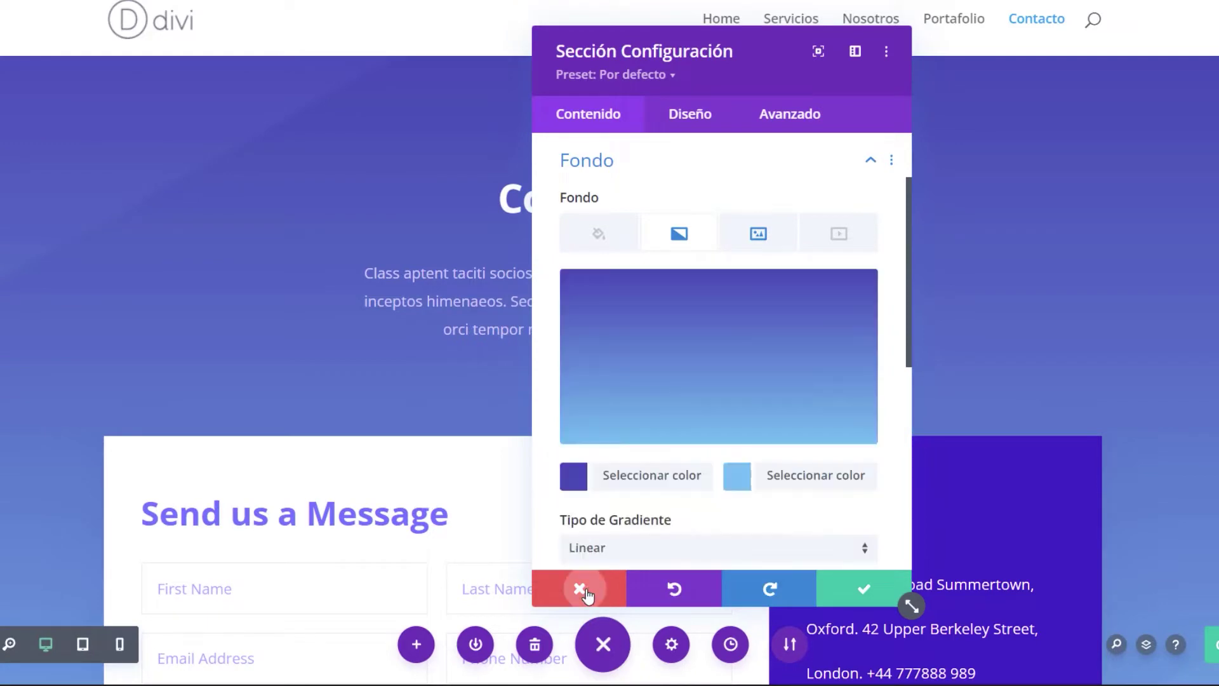
left_click(580, 588)
- Set the Info column's background to the copied color #474ab6 and apply the column and row settings
scroll(473, 232, "down", 3)
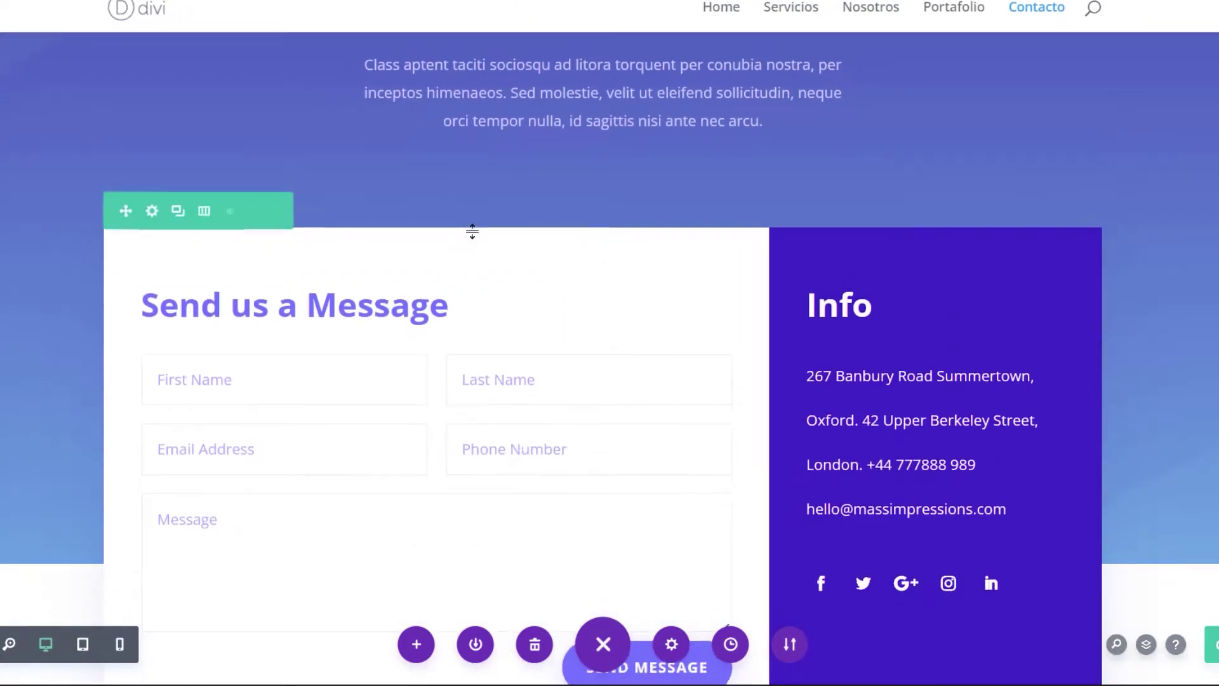
left_click(153, 212)
left_click(595, 279)
left_click(588, 407)
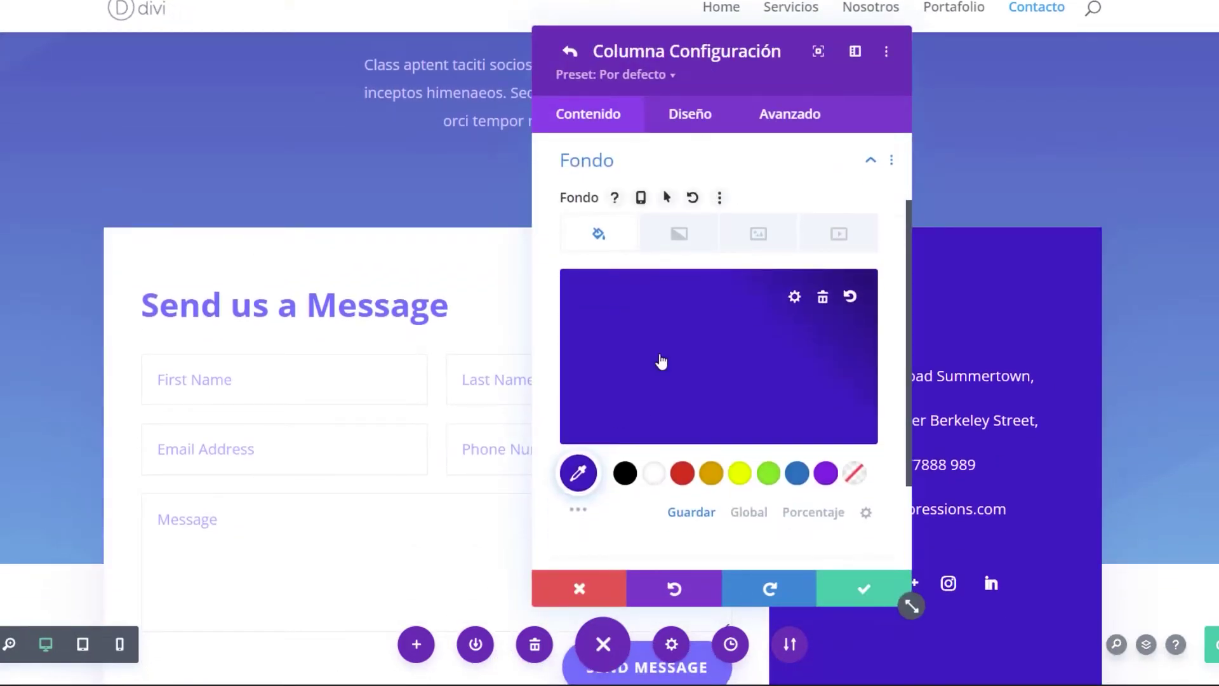
right_click(601, 292)
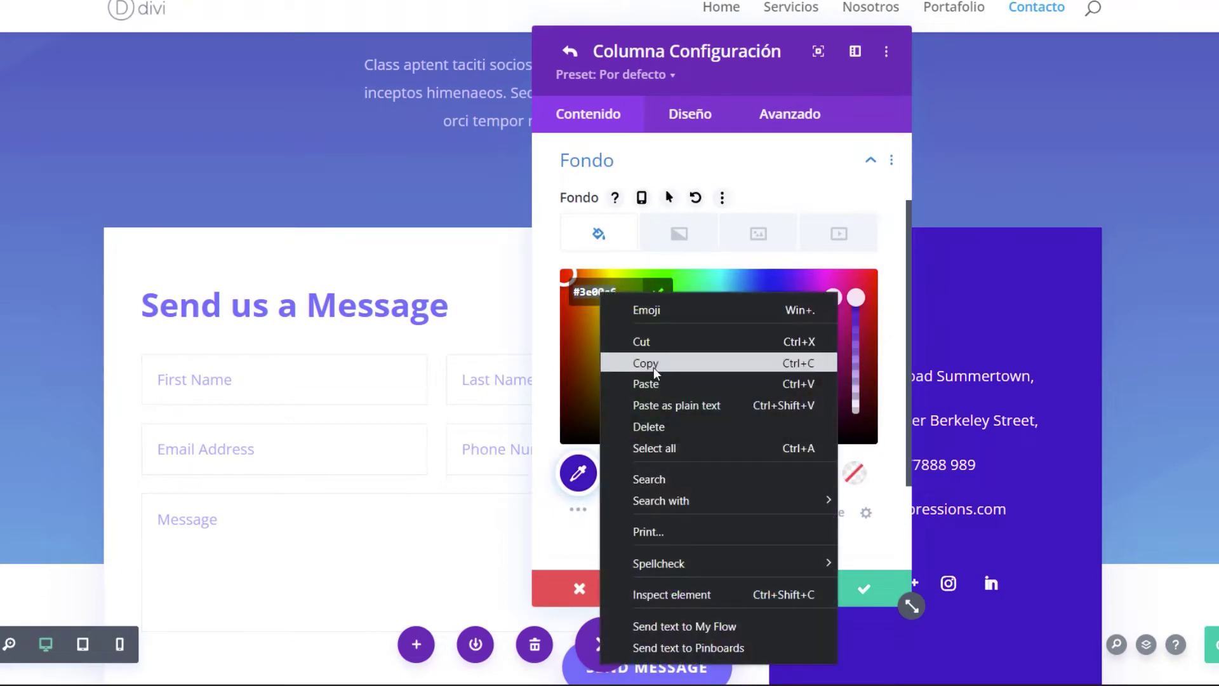
left_click(655, 383)
left_click(558, 334)
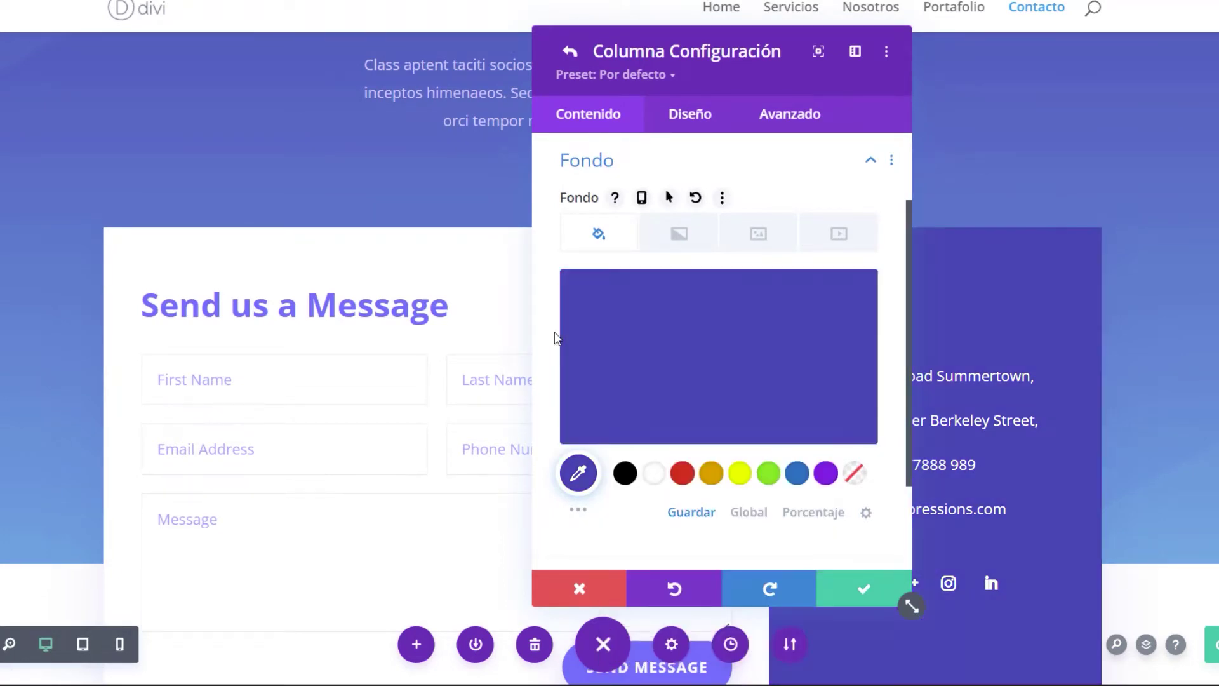
left_click(841, 592)
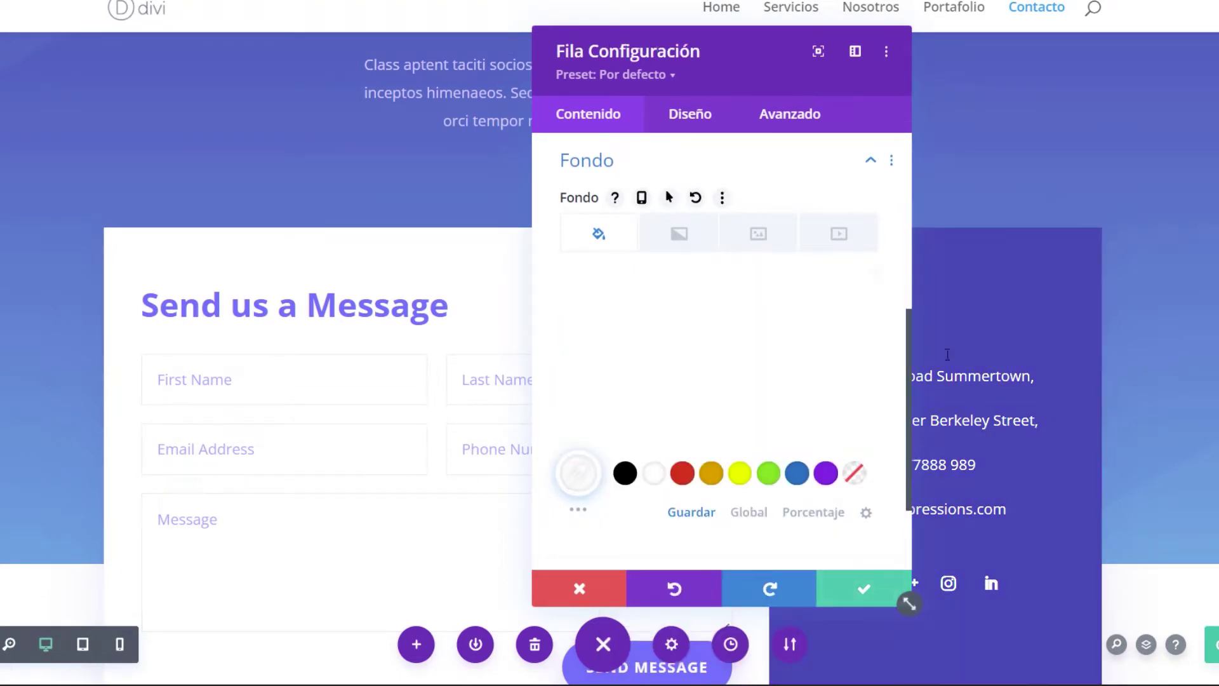
left_click(883, 597)
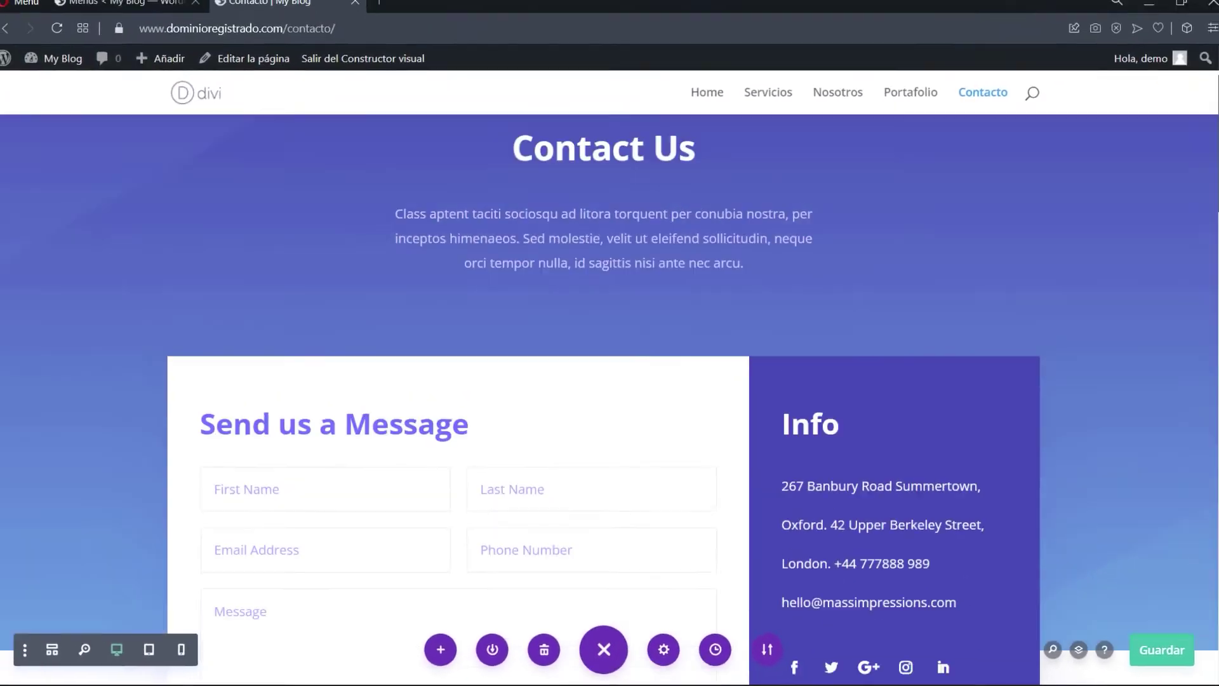
- Replace the "Send us a Message" heading with "Envía un mensaje"
scroll(1209, 226, "down", 1)
scroll(1208, 226, "down", 2)
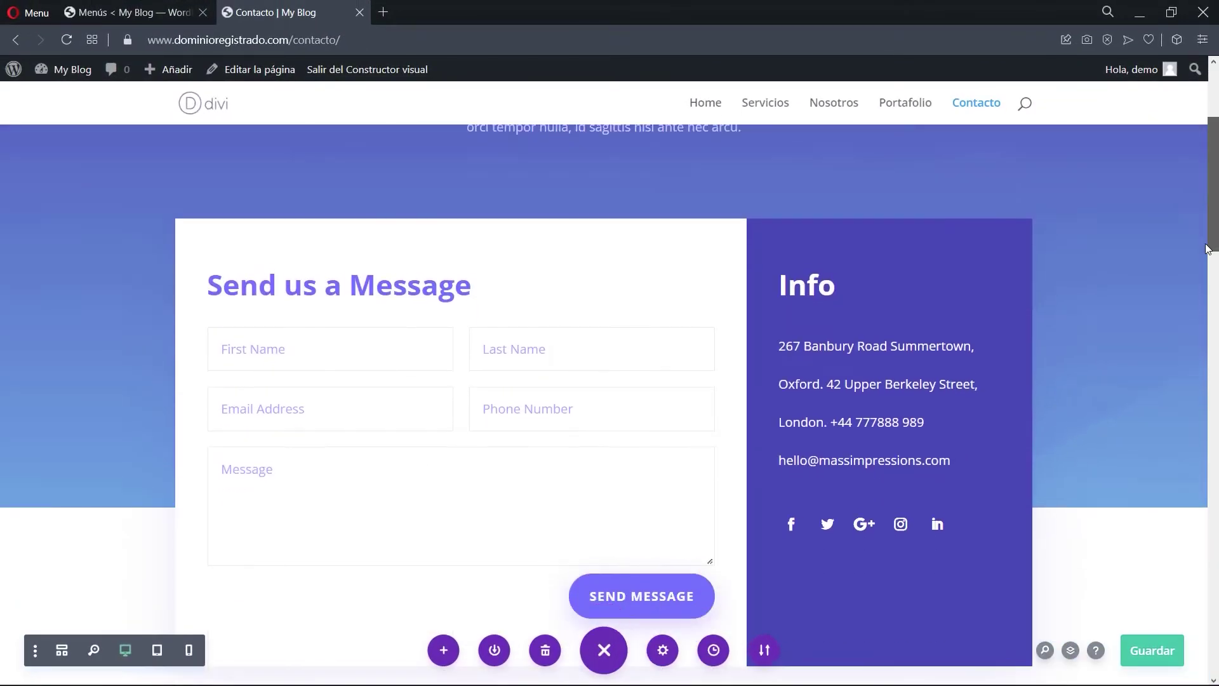
triple_click(307, 282)
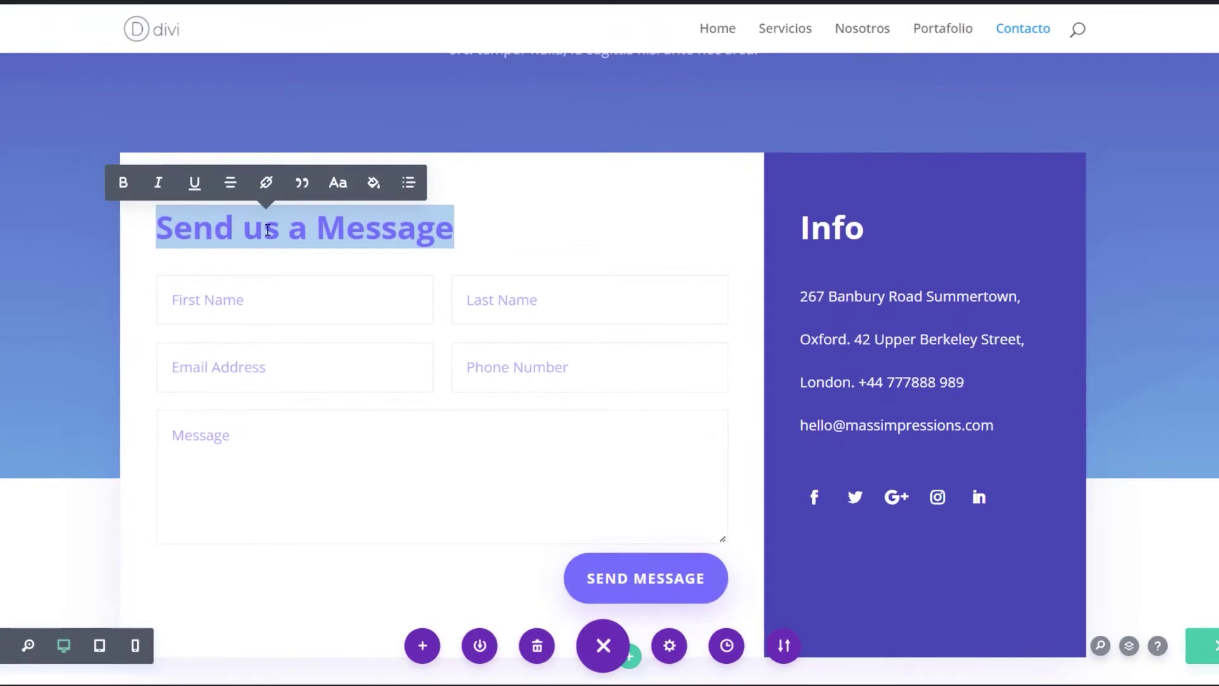
type("Envía un mensaje")
scroll(438, 306, "down", 4)
scroll(436, 305, "up", 3)
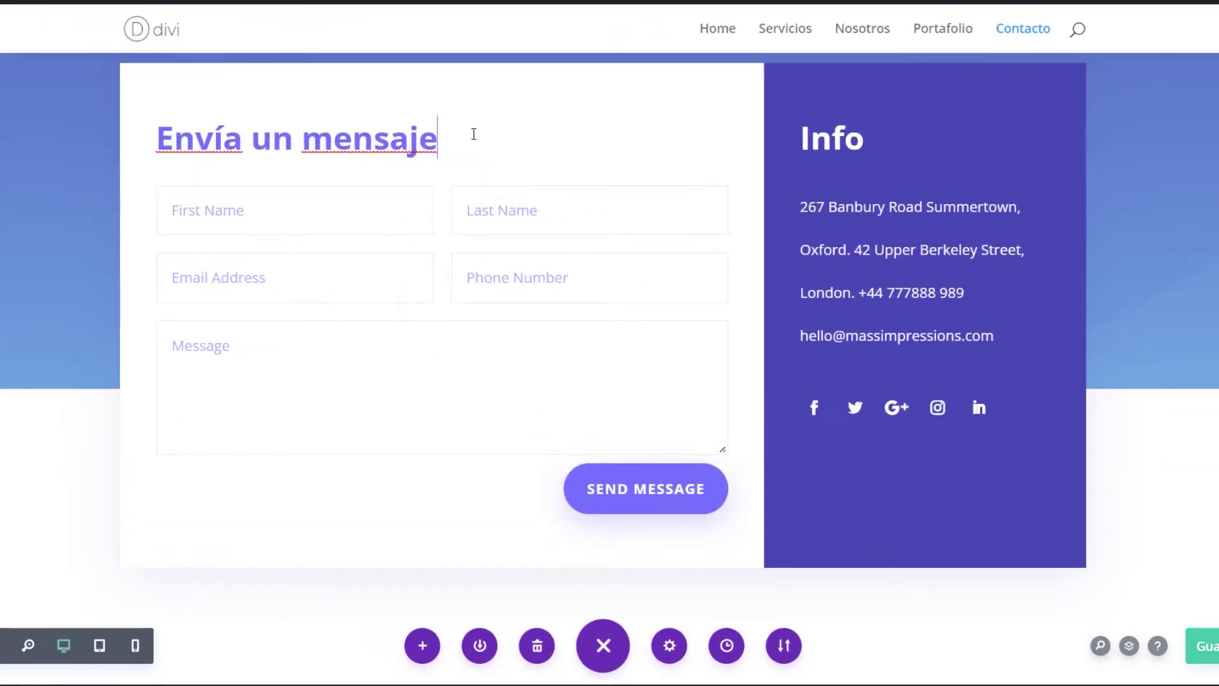
scroll(318, 259, "up", 2)
scroll(318, 259, "up", 1)
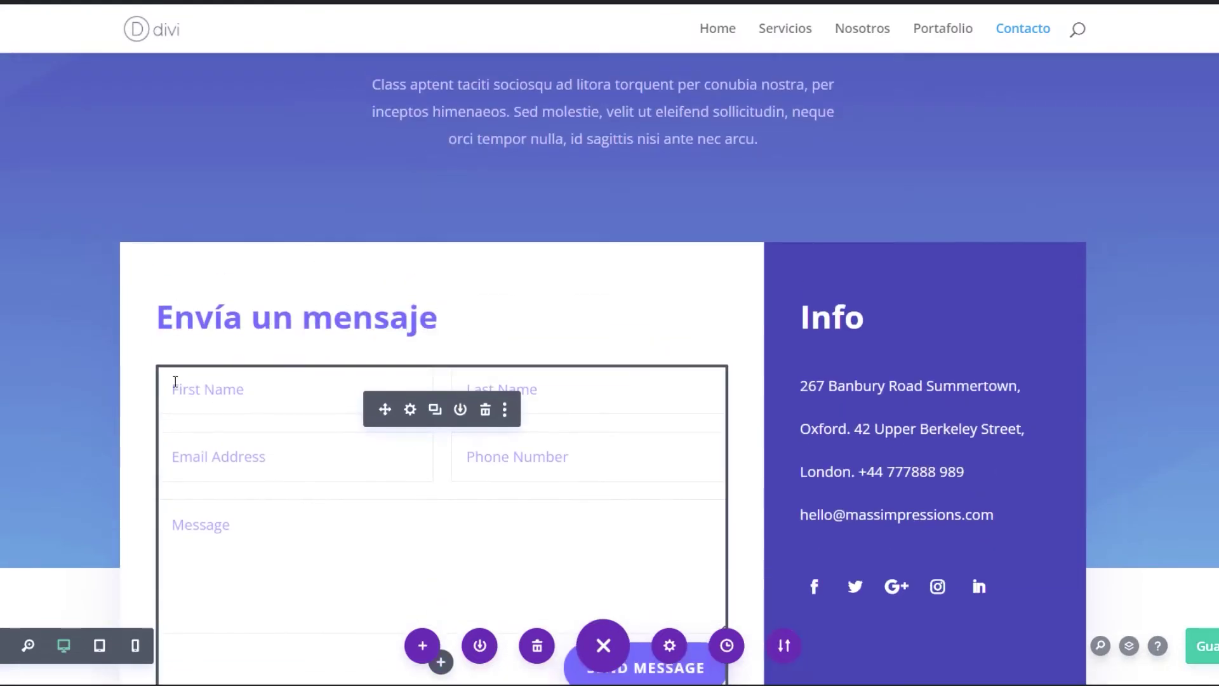
- Delete the Phone and Last fields from the contact form
scroll(176, 381, "down", 1)
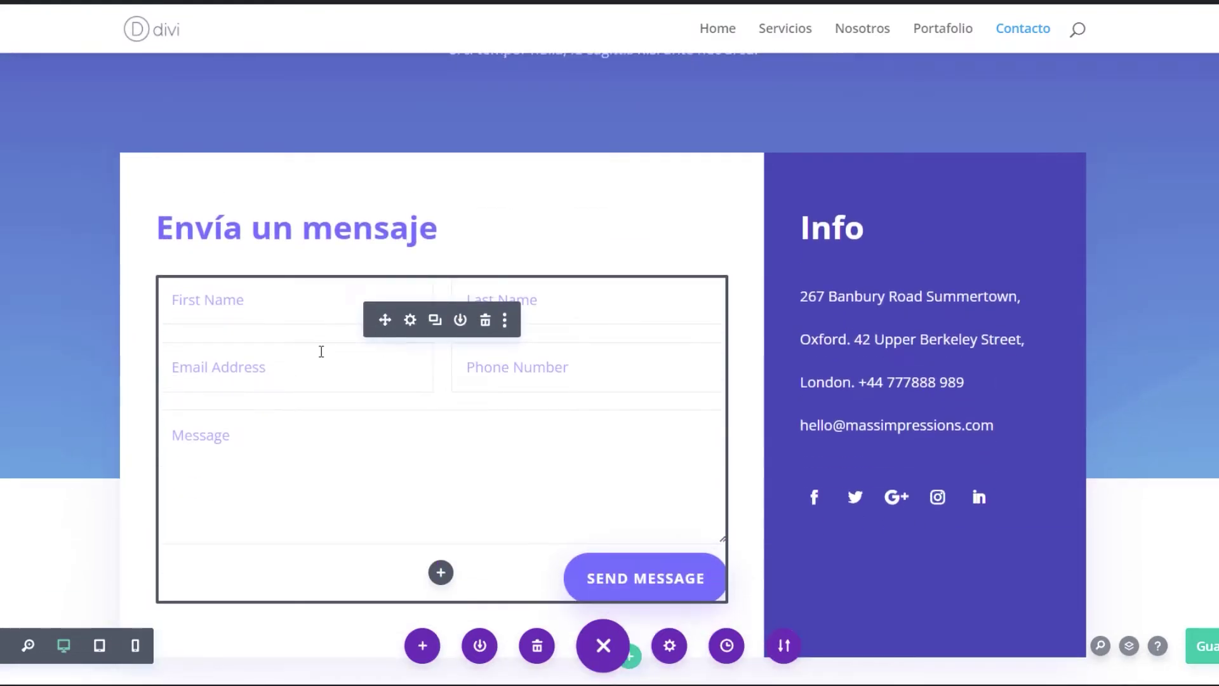
left_click(411, 321)
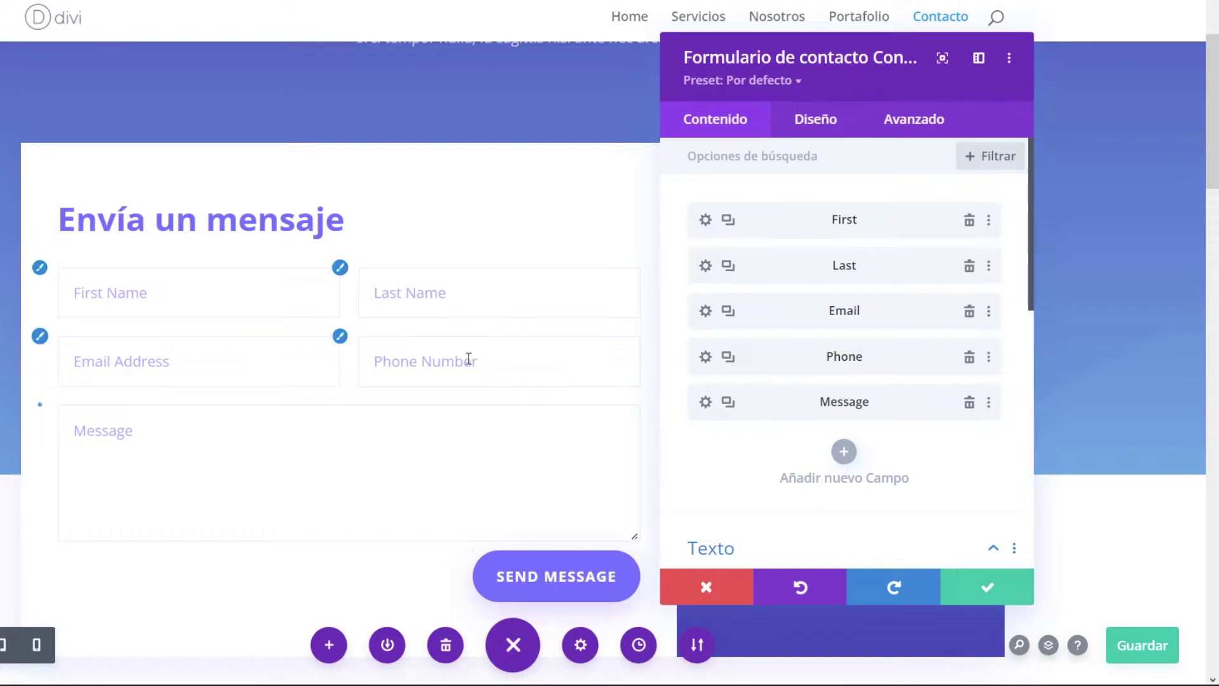
left_click(970, 359)
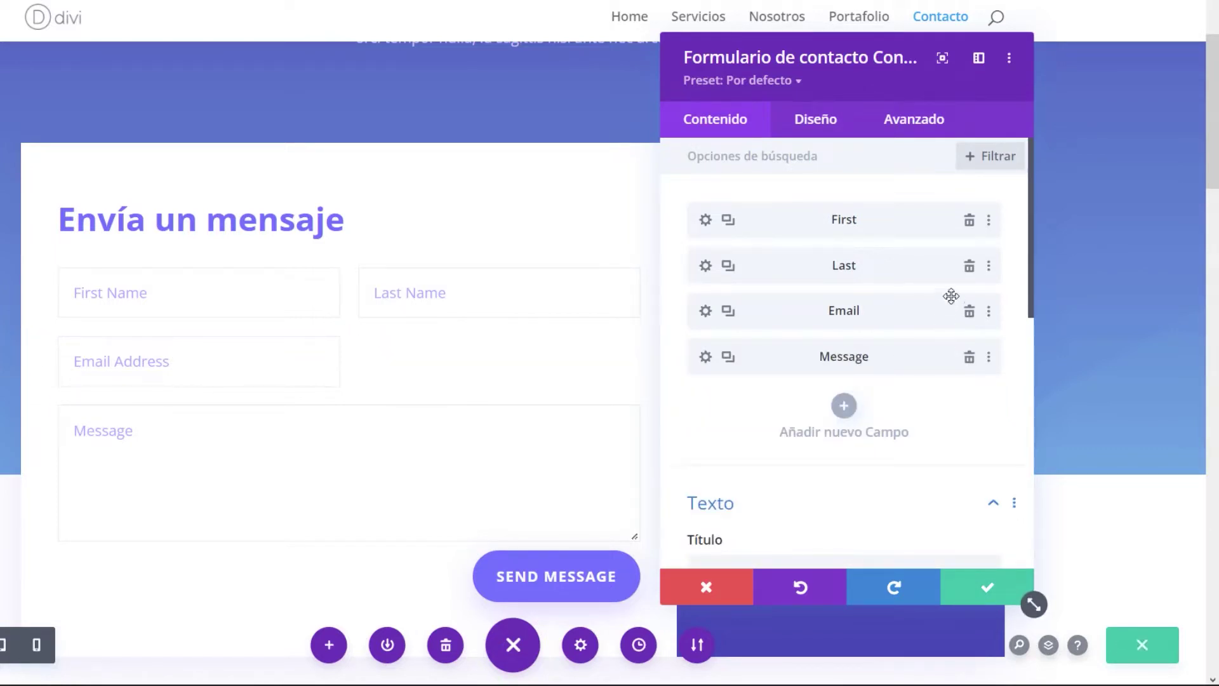
left_click(970, 267)
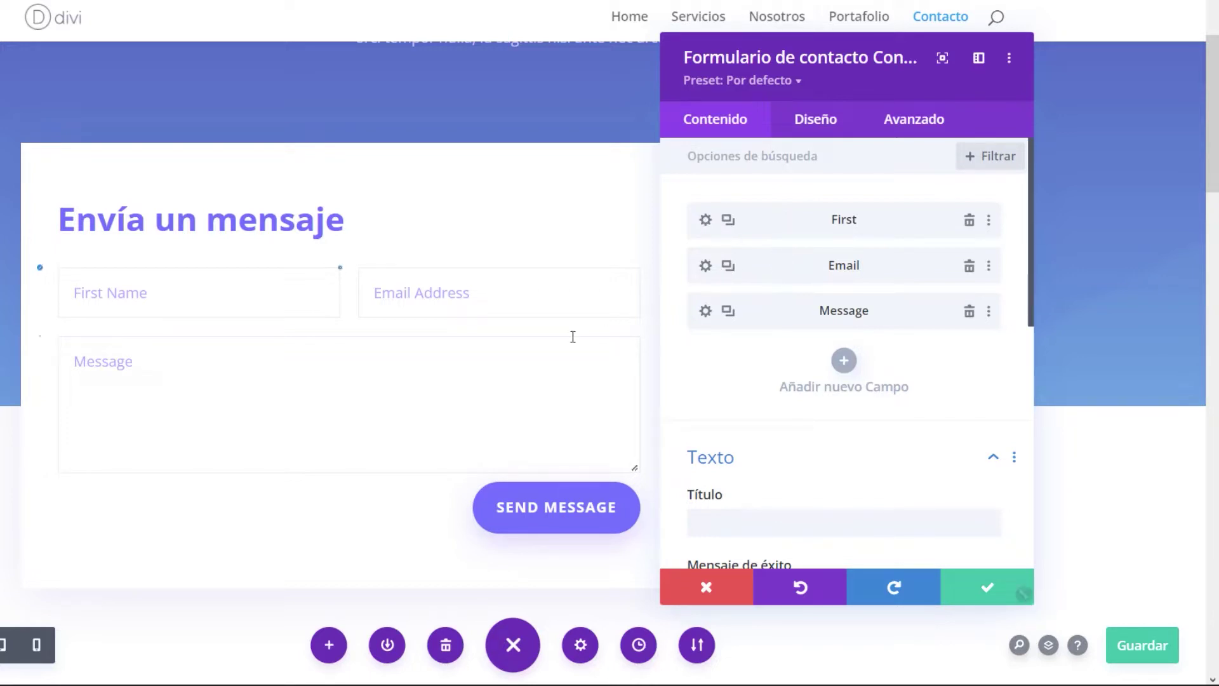
- Change the title of the form's First field to "Nombre" and return to the field list
left_click(705, 222)
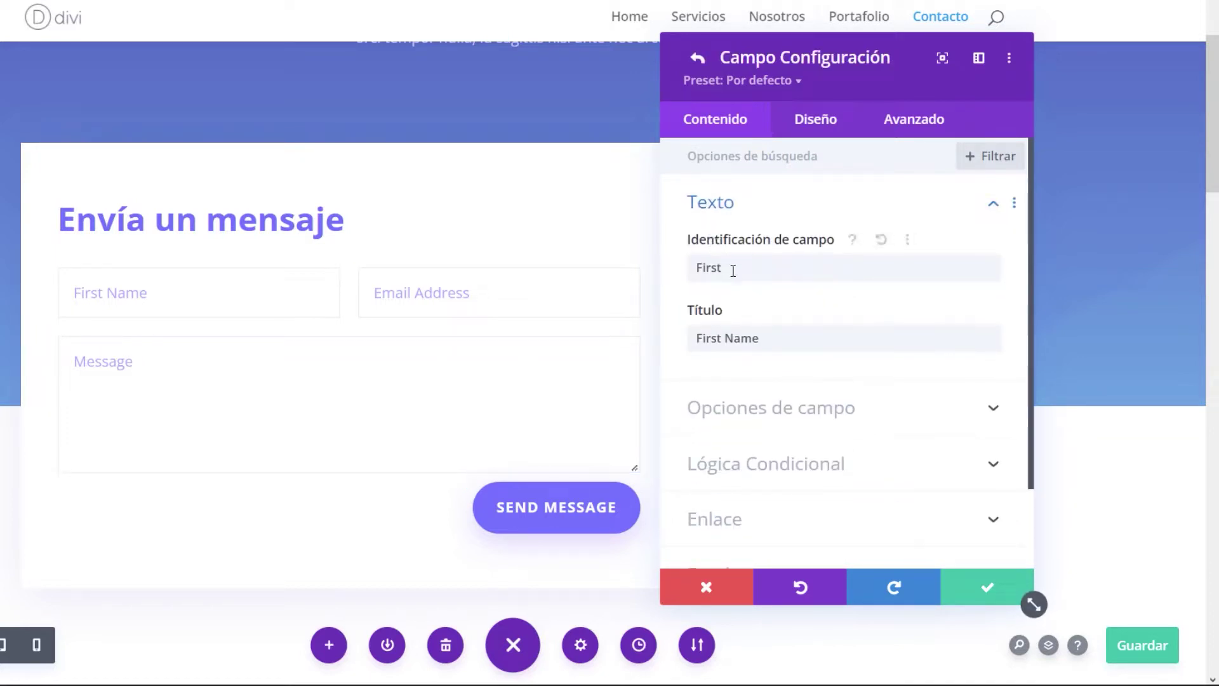
left_click_drag(771, 338, 677, 346)
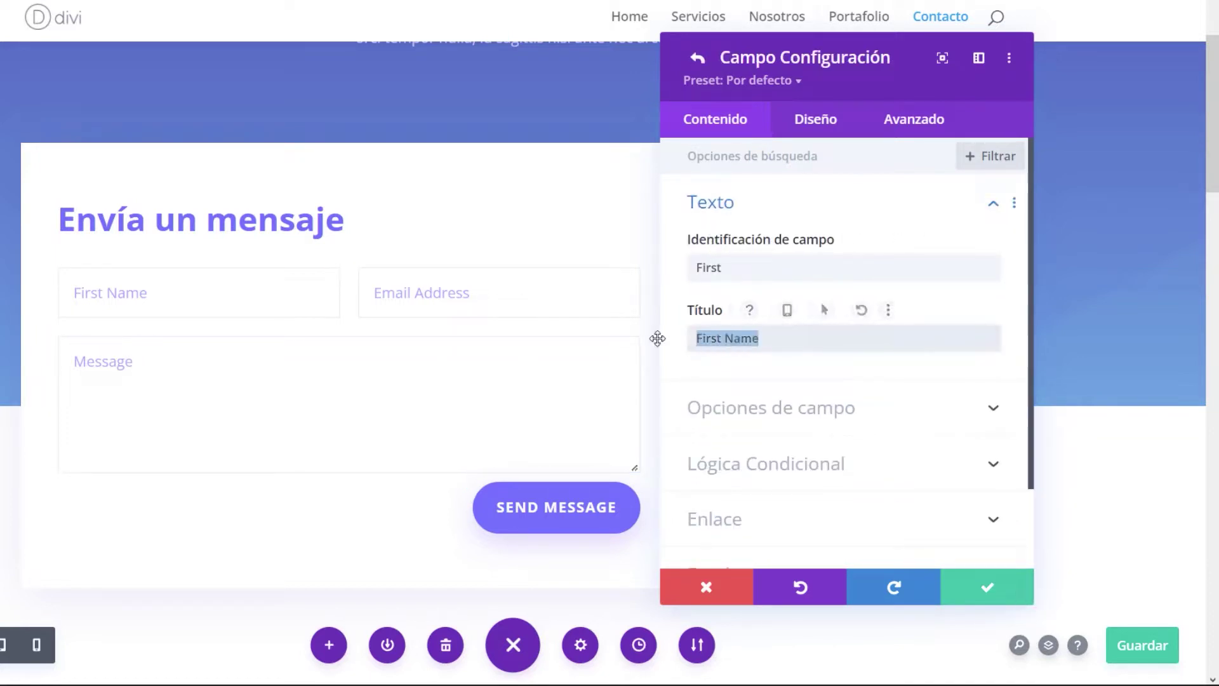
type("Nombre")
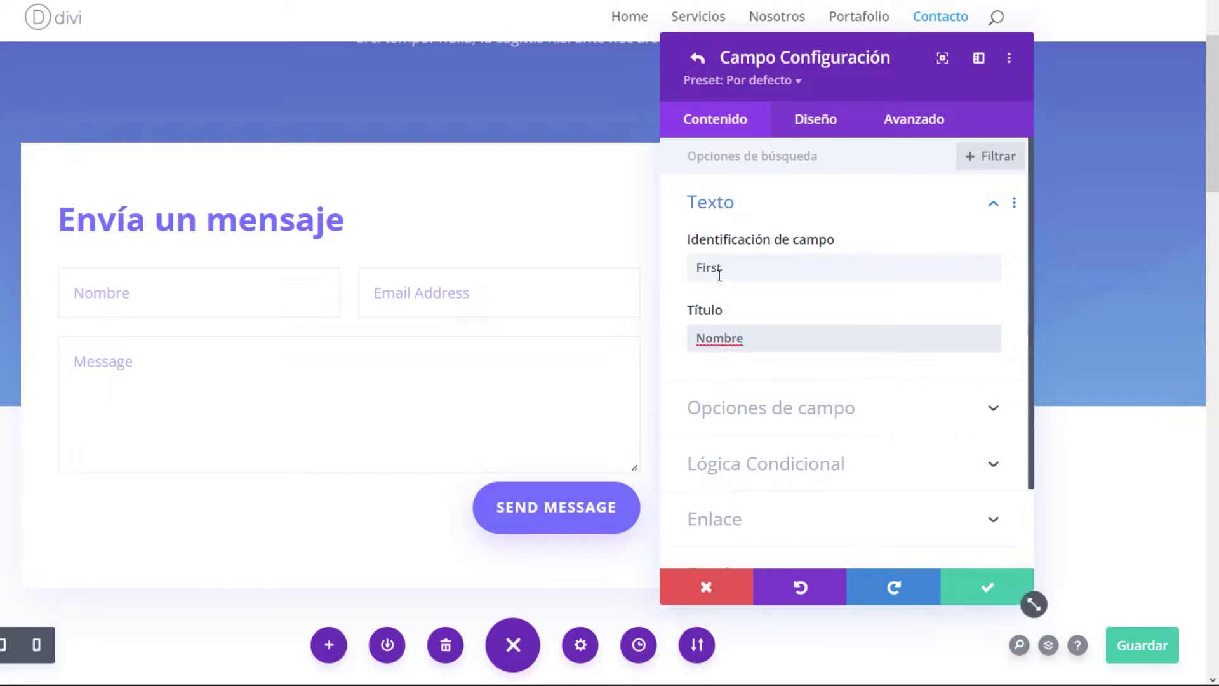
left_click(698, 59)
- Shorten the title of the form's Email field to "Email" and return to the field list
left_click(706, 267)
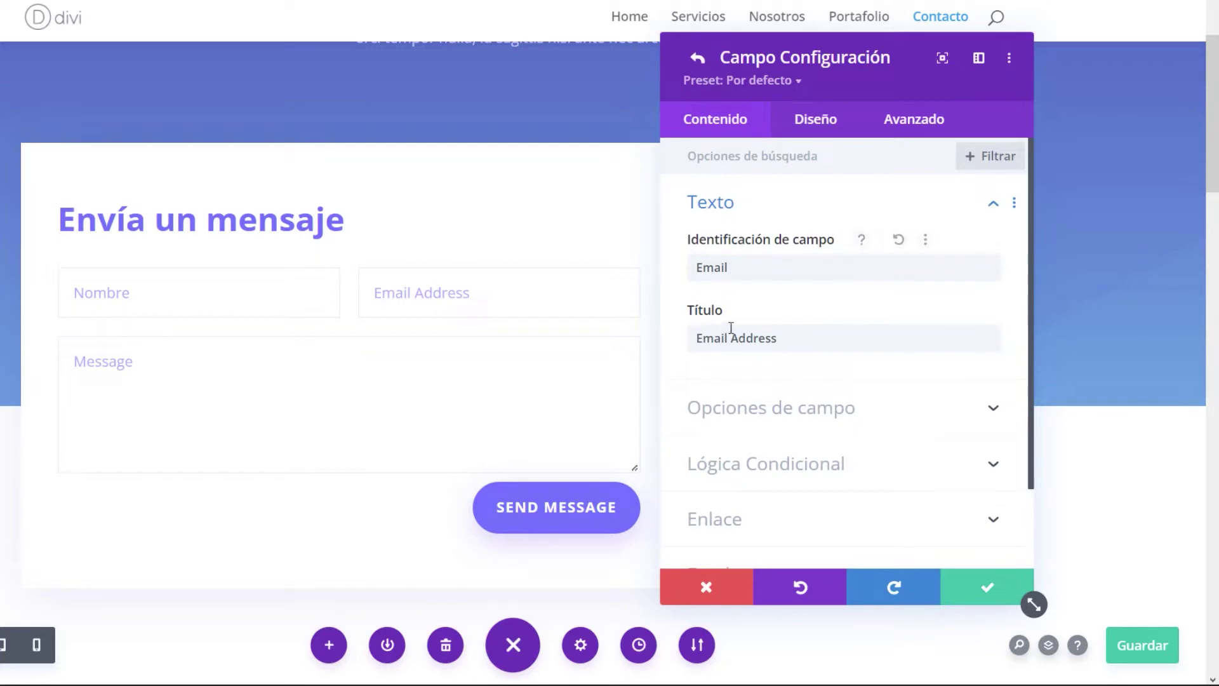
left_click_drag(732, 338, 811, 344)
key("BackSpace")
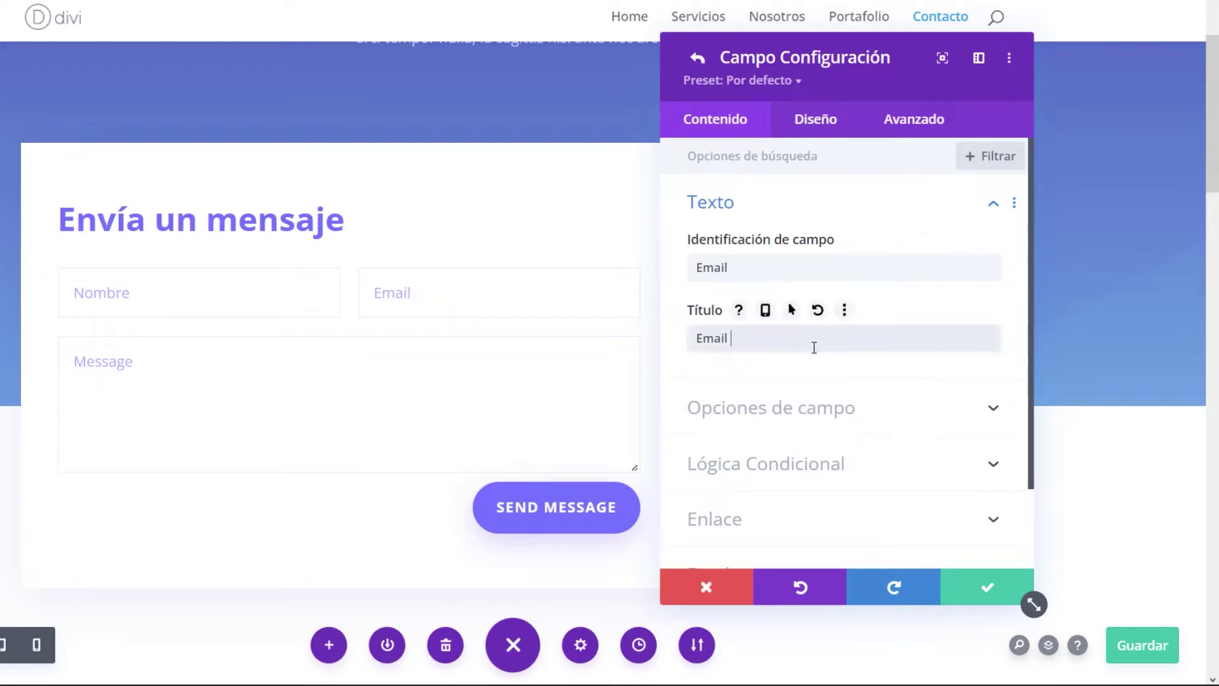
key("BackSpace")
left_click(696, 61)
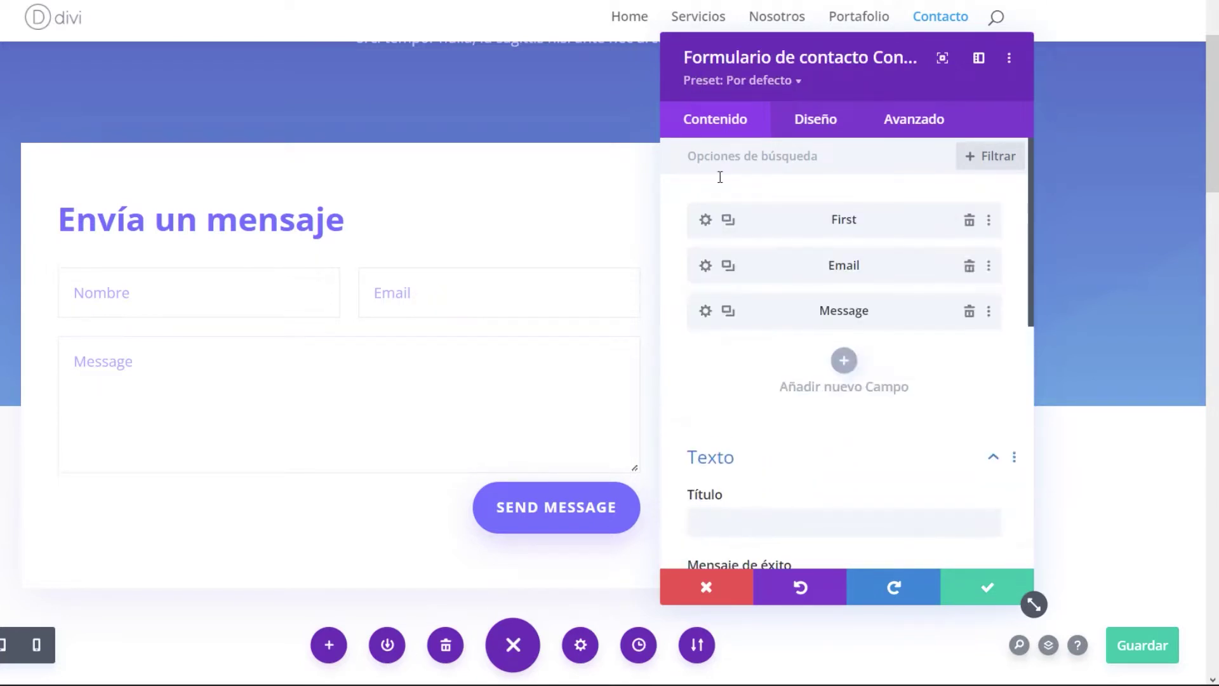
- Change the title of the form's Message field to "Mensaje" and return to the field list
left_click(705, 311)
left_click_drag(744, 340, 661, 337)
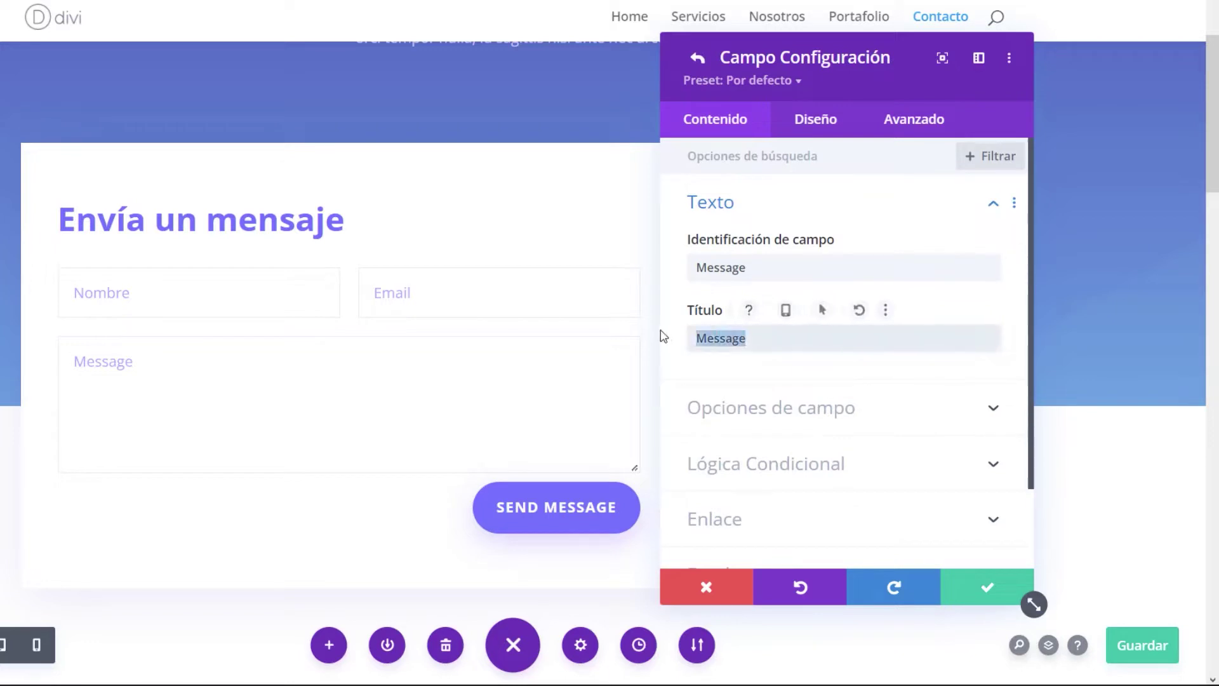
type("Mensaje")
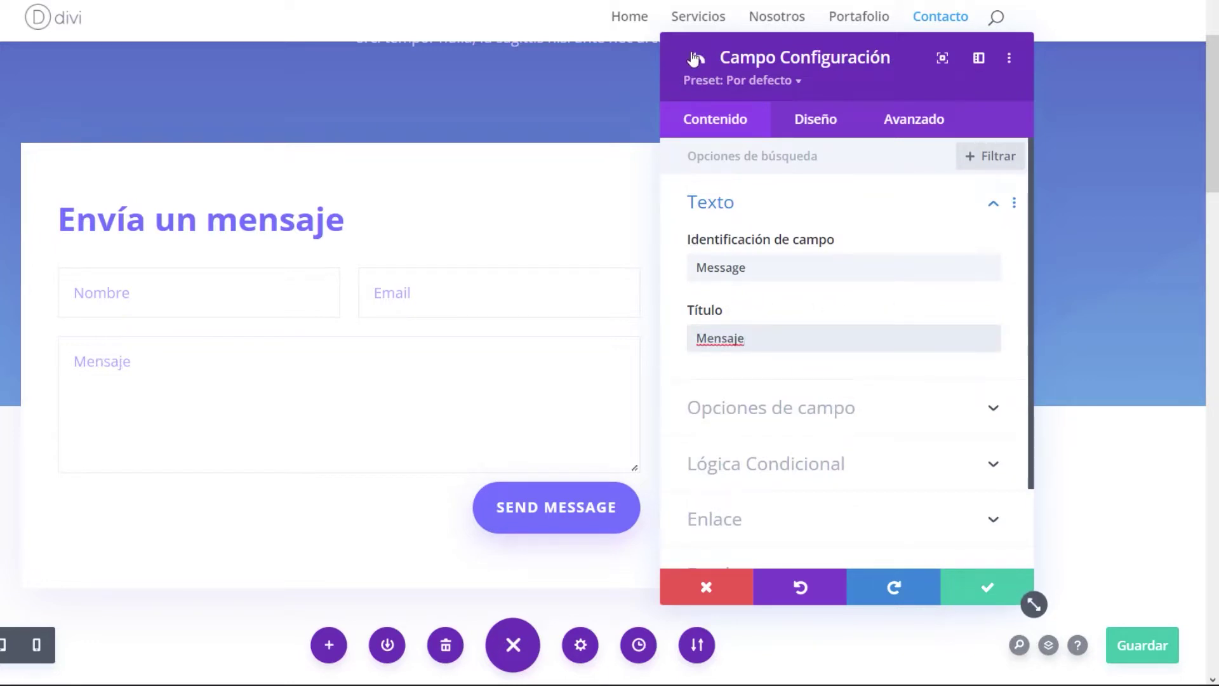
left_click(697, 60)
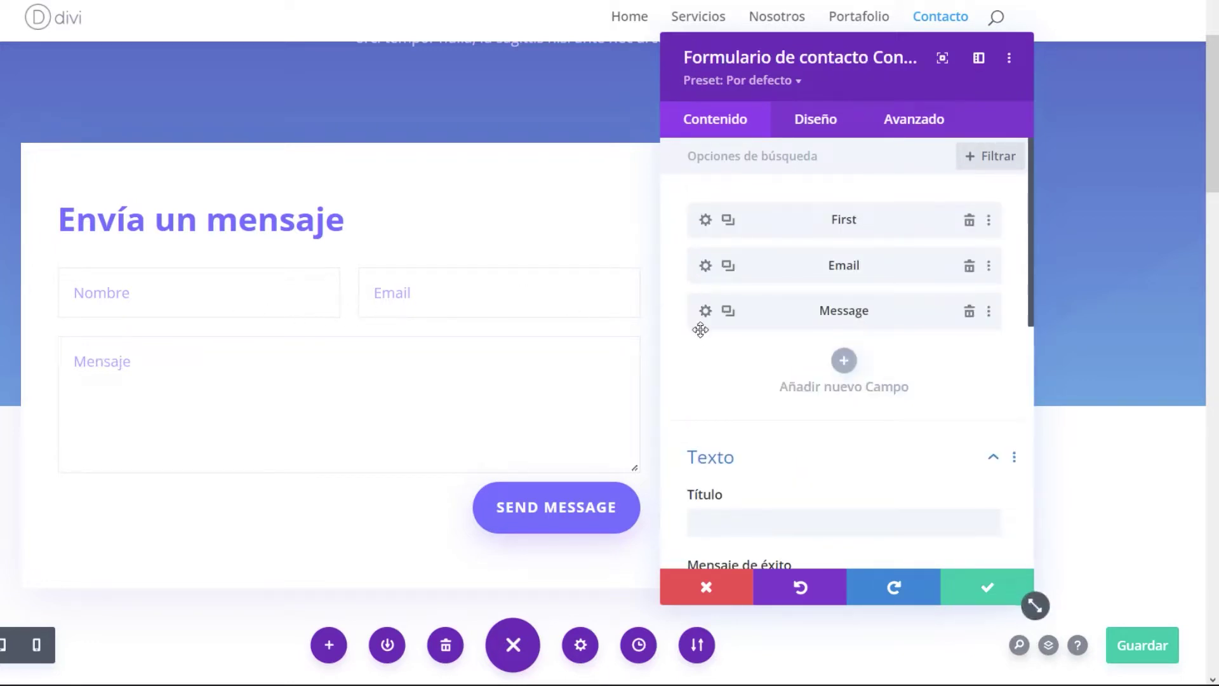
- Set the contact form's success message to "Su mensaje fue enviado con éxito"
scroll(704, 337, "down", 3)
scroll(704, 337, "down", 2)
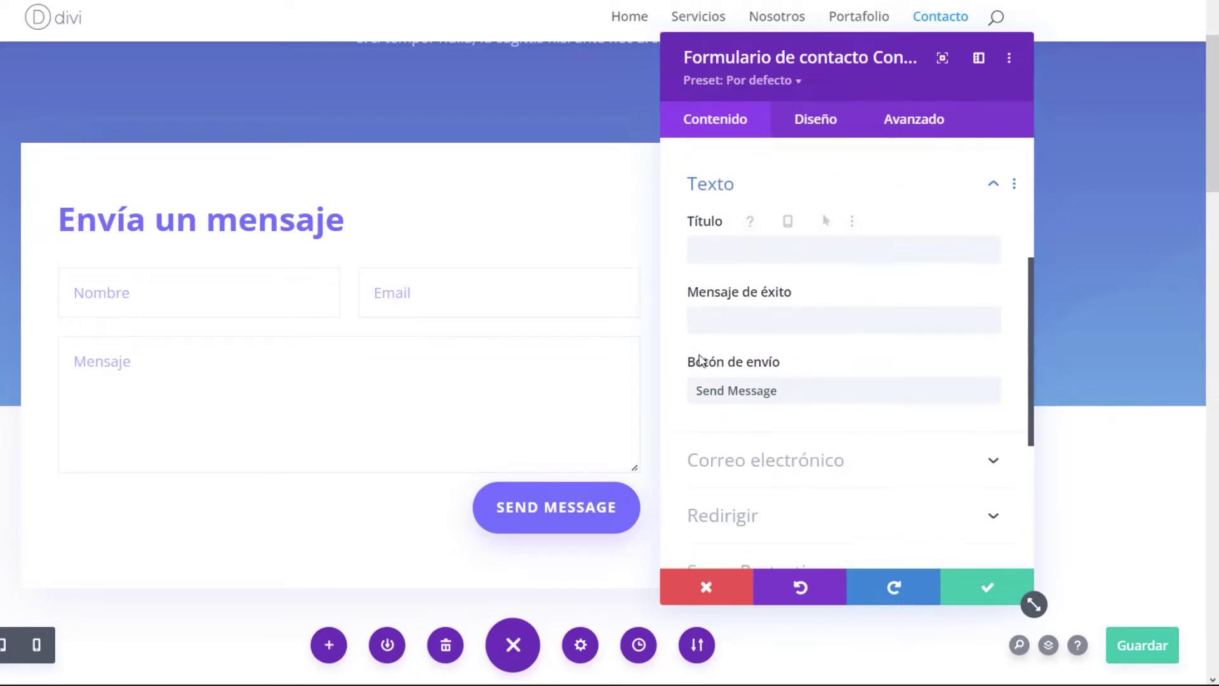
left_click(732, 323)
type("Su mensaje fue enviado con éxito")
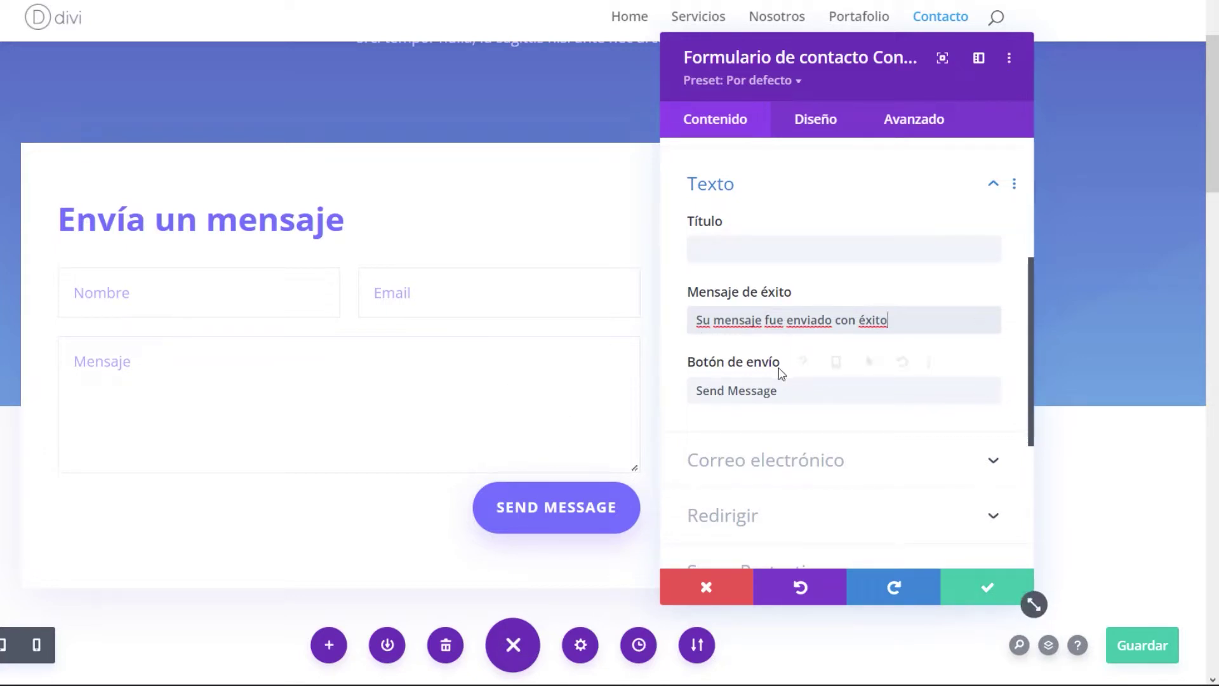
- Set the contact form's submit button text to "Enviar" and enter the recipient email address for its messages
left_click_drag(790, 390, 666, 392)
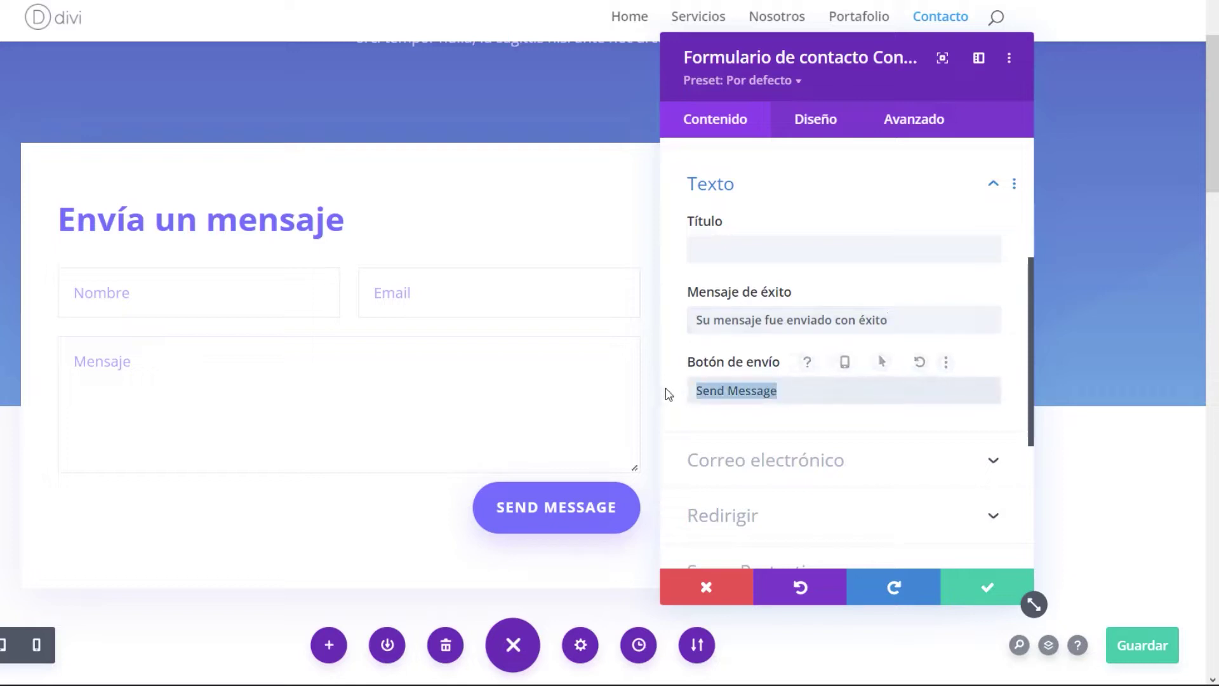
type("Enviar")
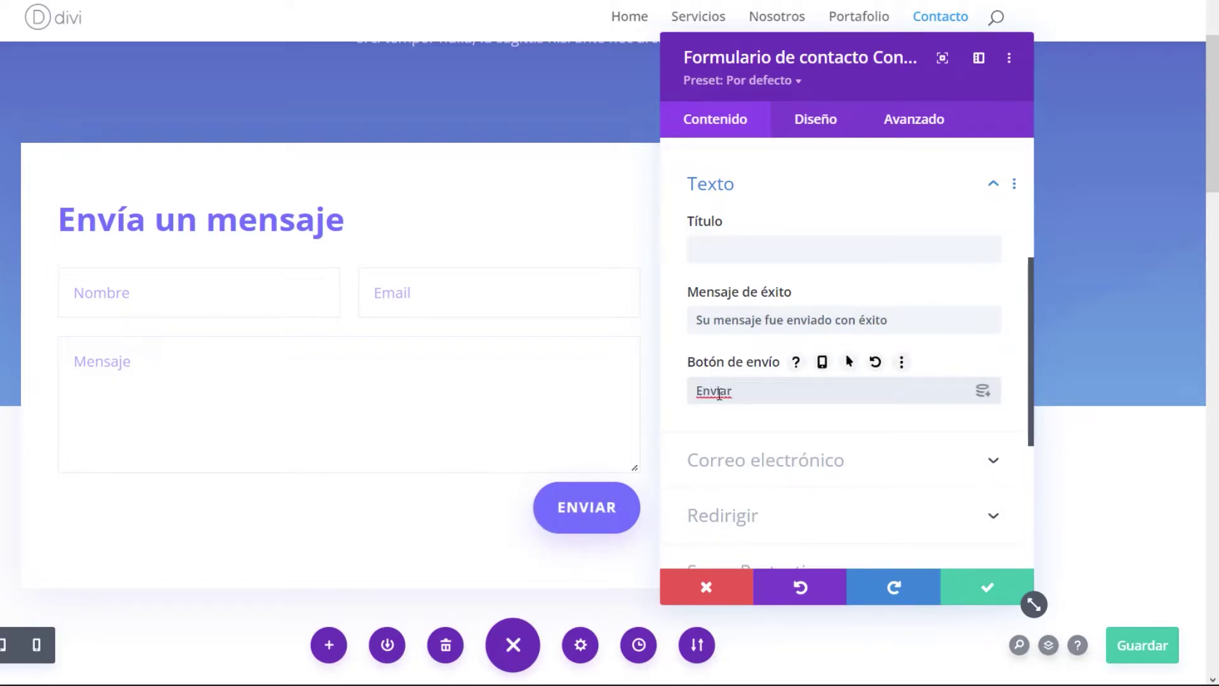
scroll(682, 387, "down", 2)
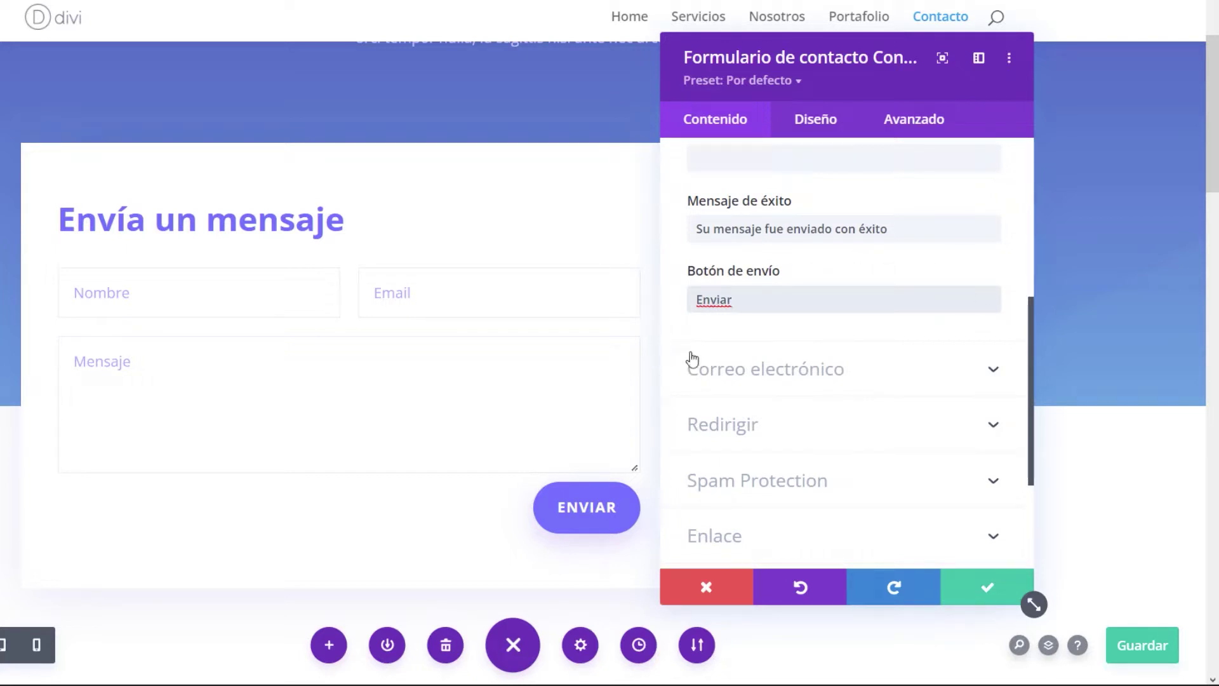
scroll(698, 362, "up", 1)
scroll(713, 337, "down", 2)
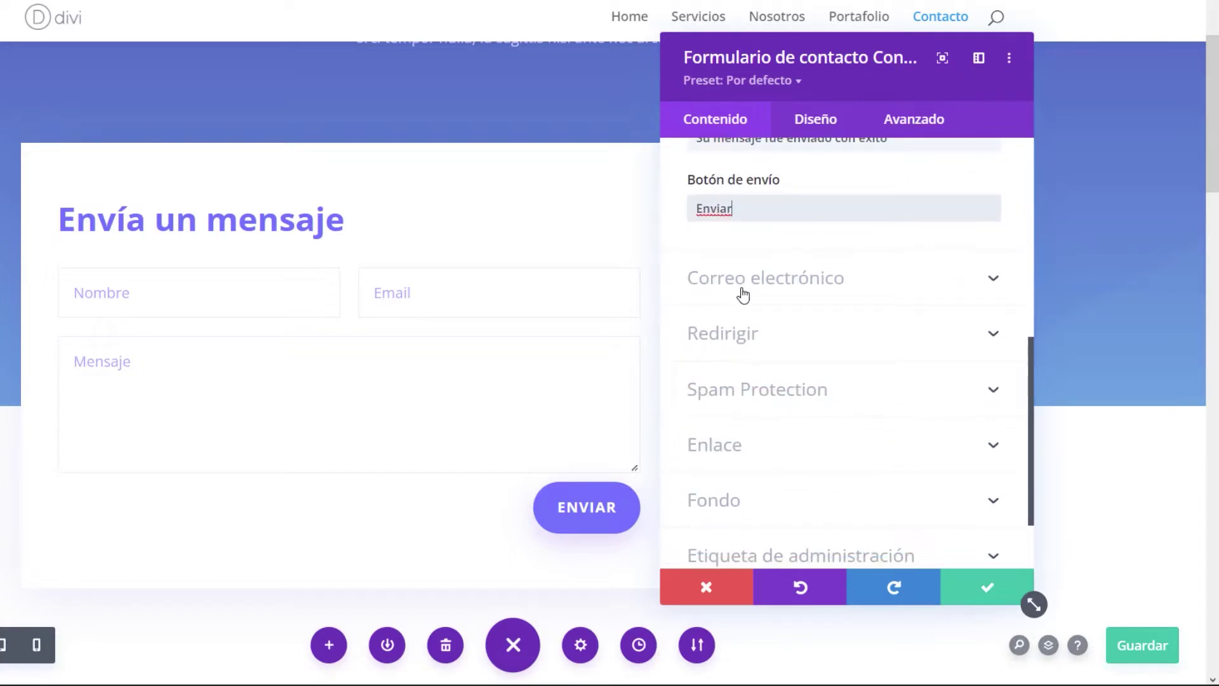
left_click(833, 281)
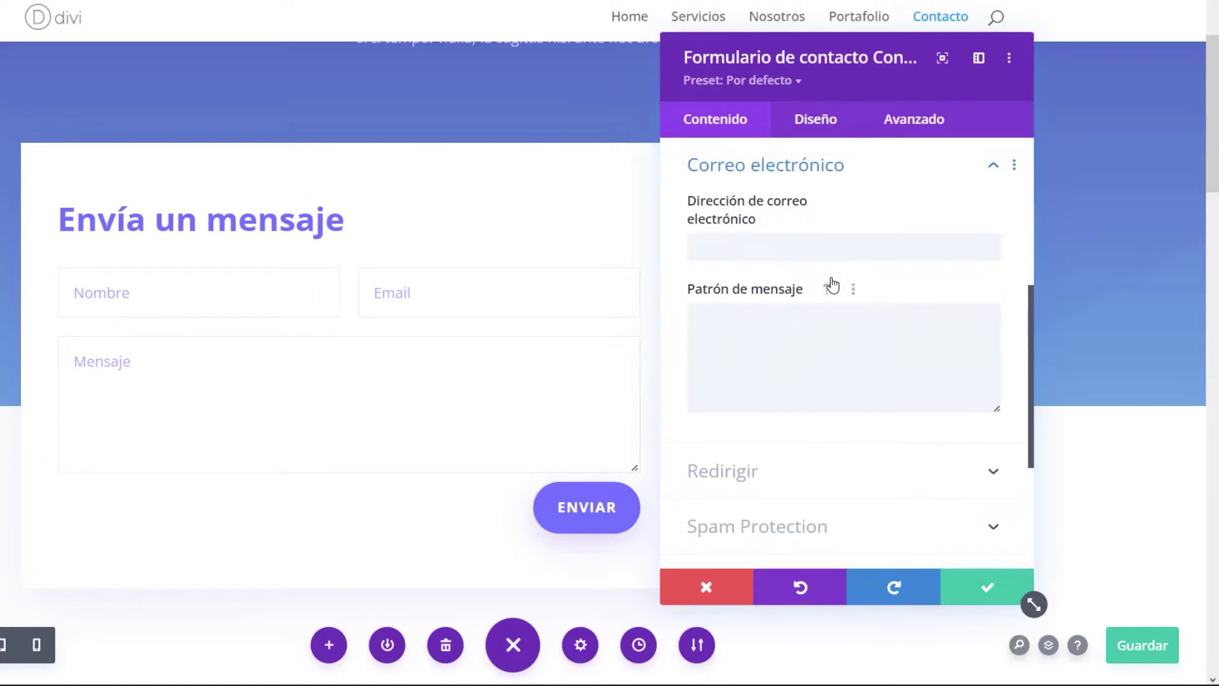
left_click(741, 249)
key("ctrl+v")
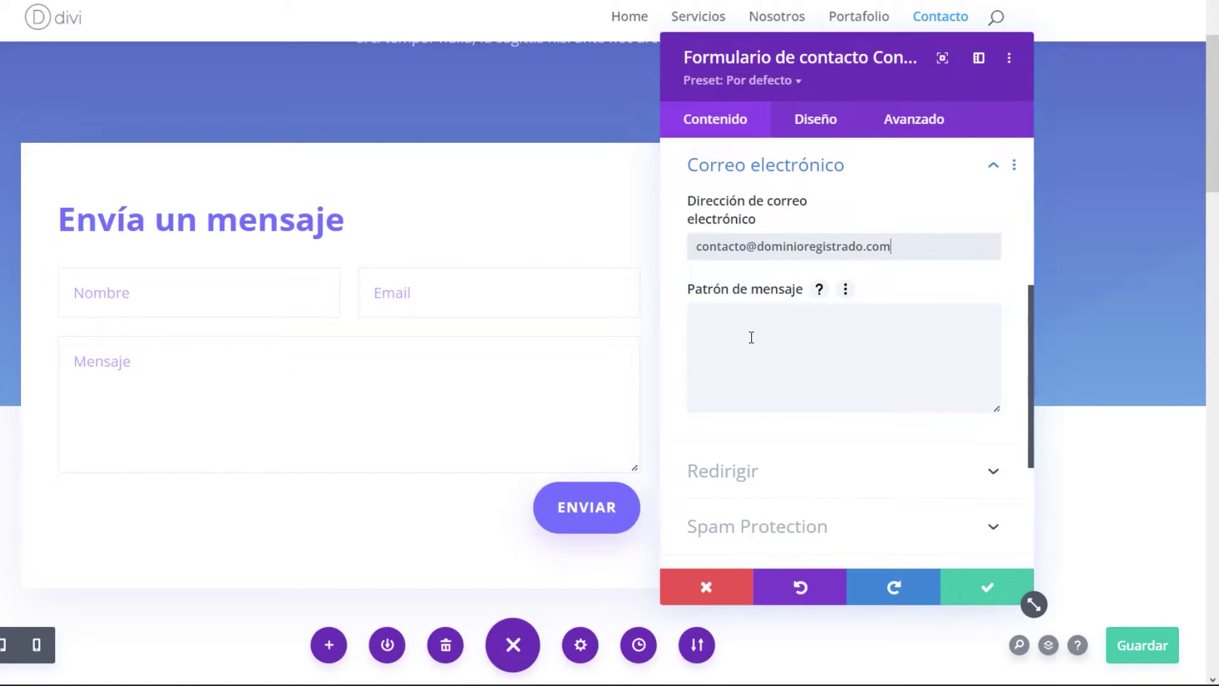
- Show the help for the email message pattern and copy its %%message%% placeholder into the pattern box
scroll(751, 341, "up", 2)
scroll(787, 341, "down", 2)
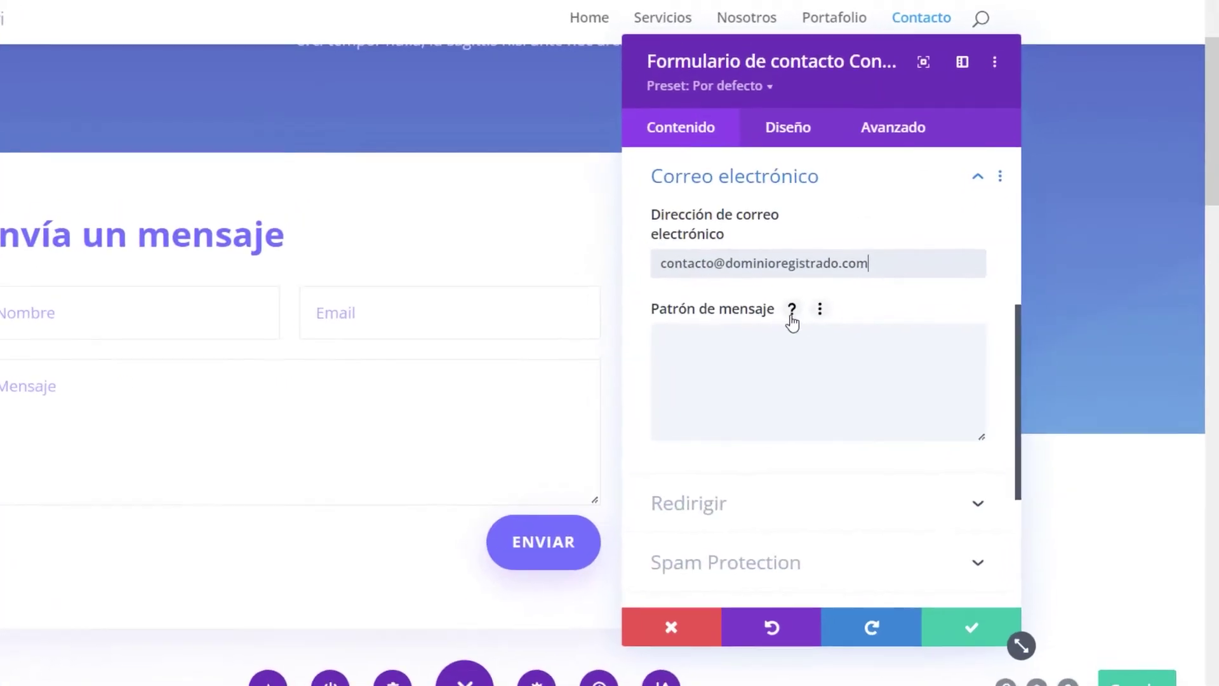
left_click(765, 335)
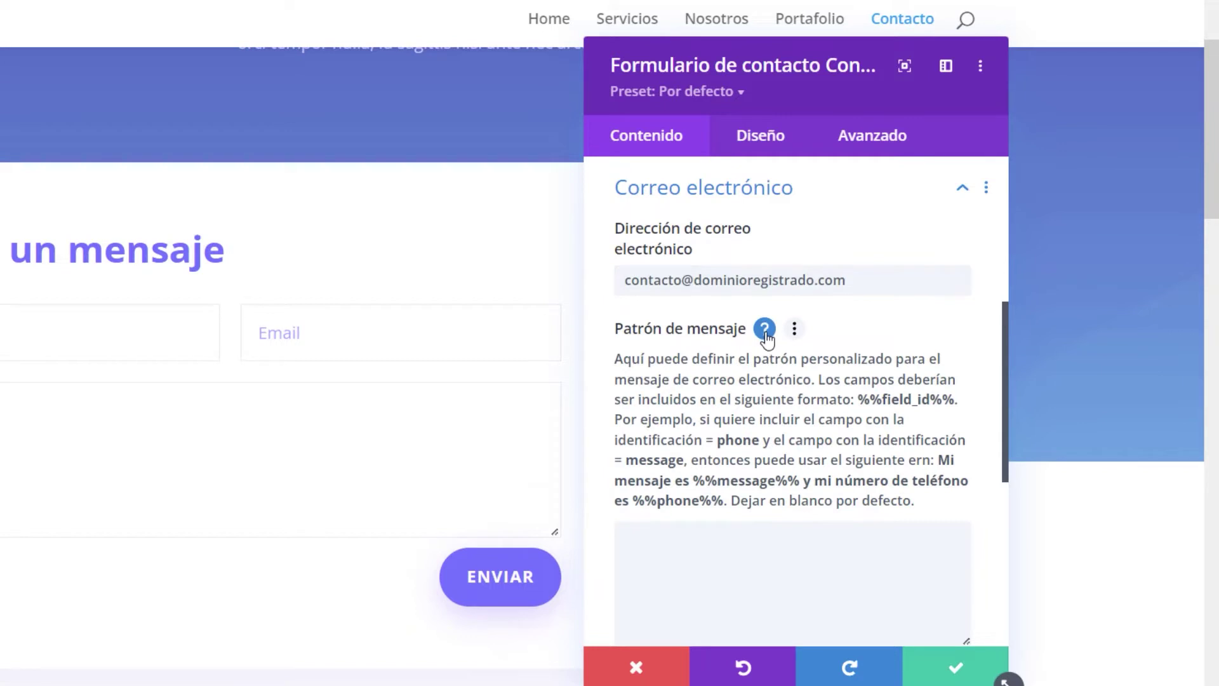
left_click_drag(716, 487, 797, 482)
right_click(771, 485)
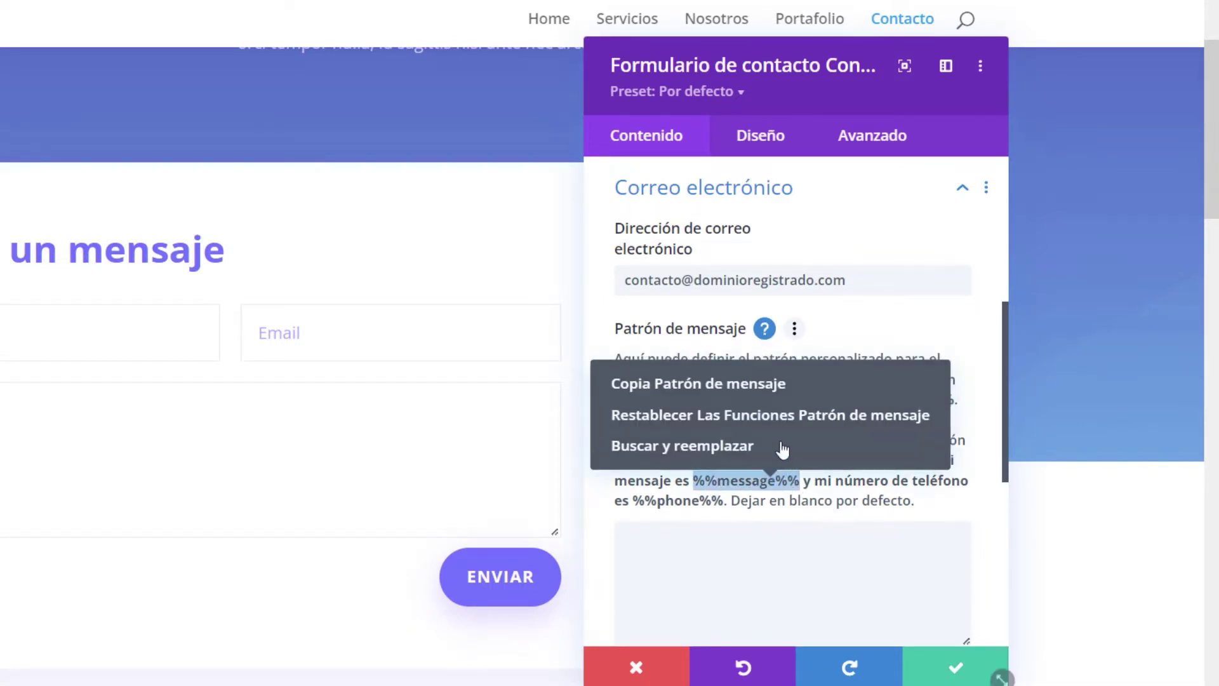
left_click(711, 384)
left_click(684, 553)
key("ctrl+v")
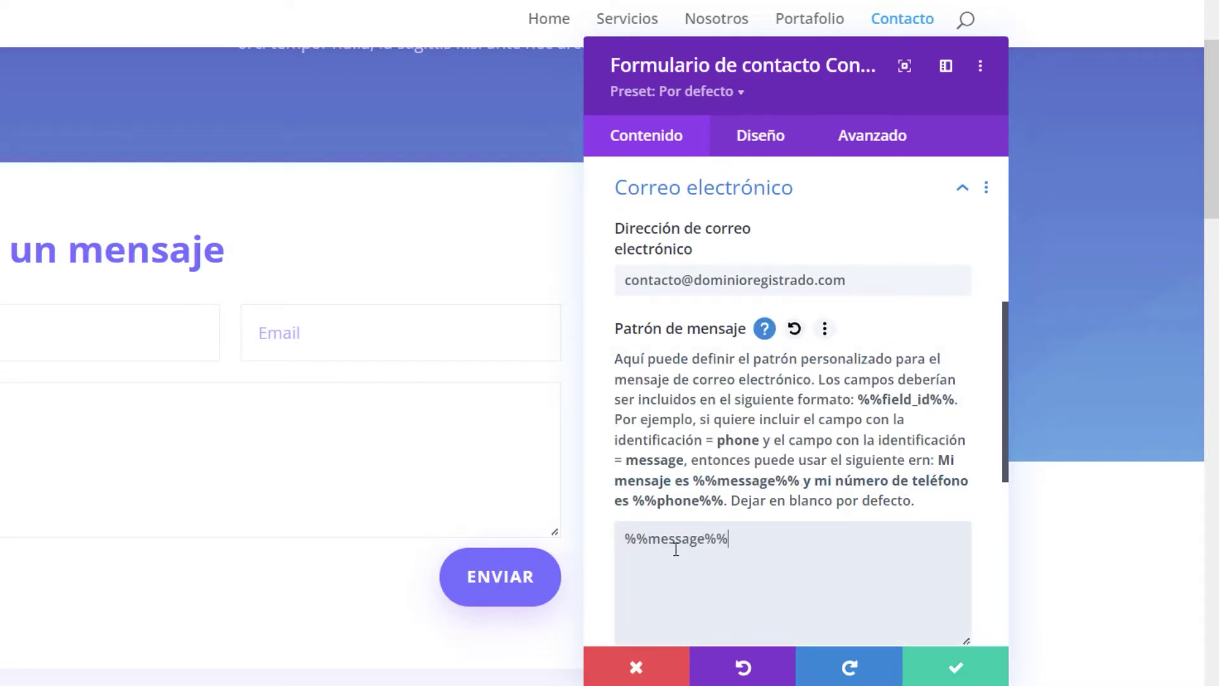
- Duplicate the %%message%% placeholder onto two more lines of the message pattern
left_click_drag(626, 539, 728, 538)
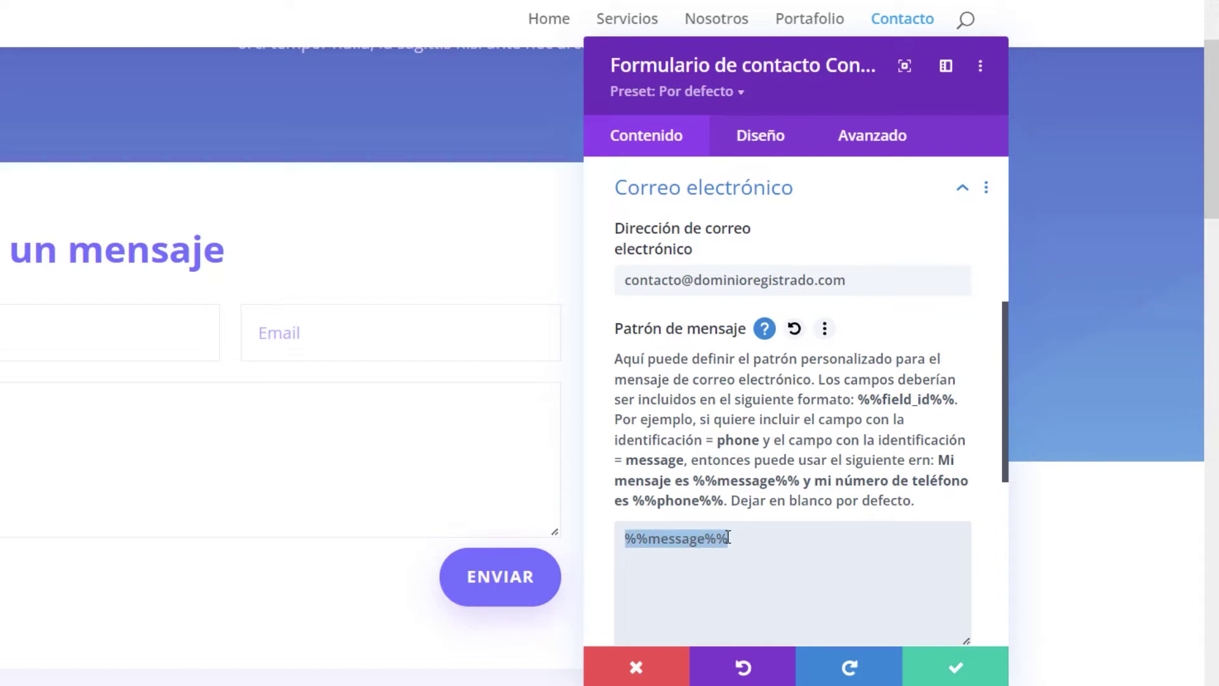
left_click(694, 566)
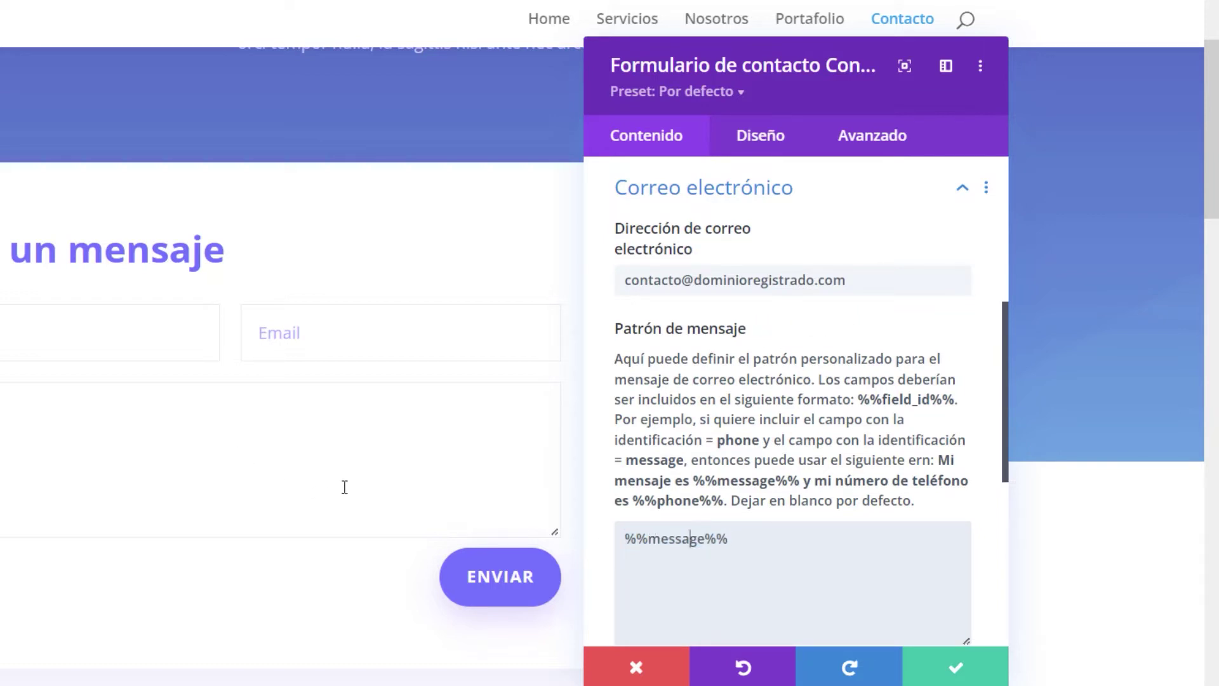
left_click(750, 546)
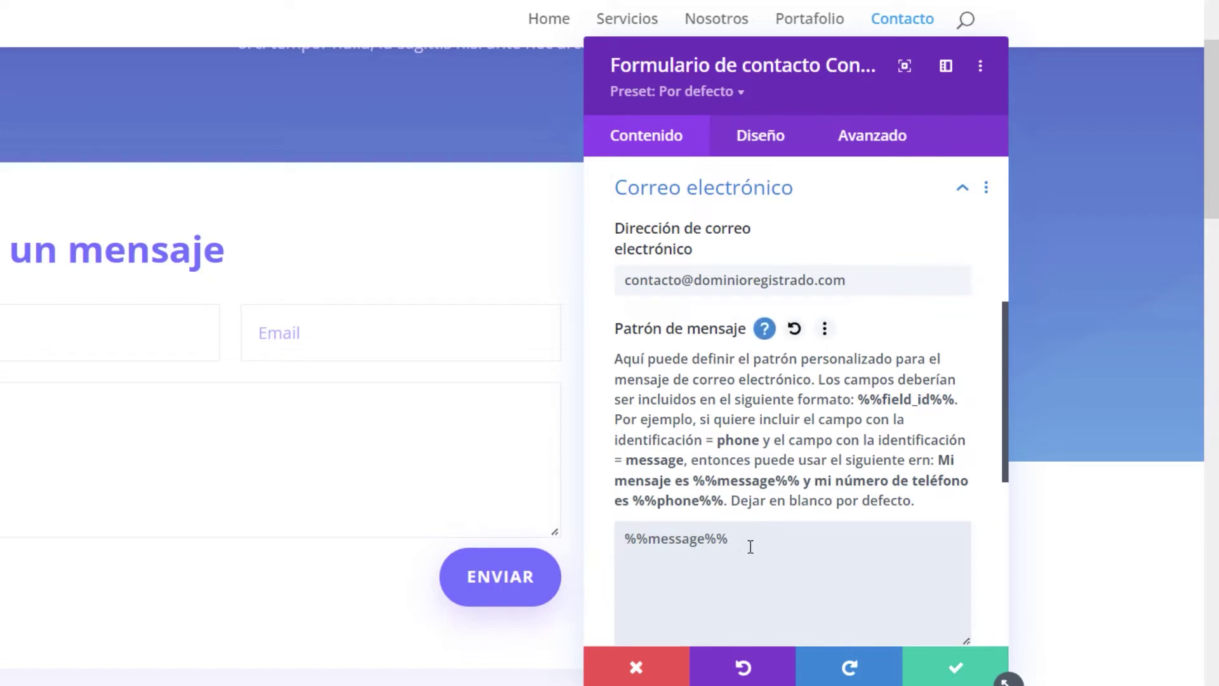
key("ctrl+v")
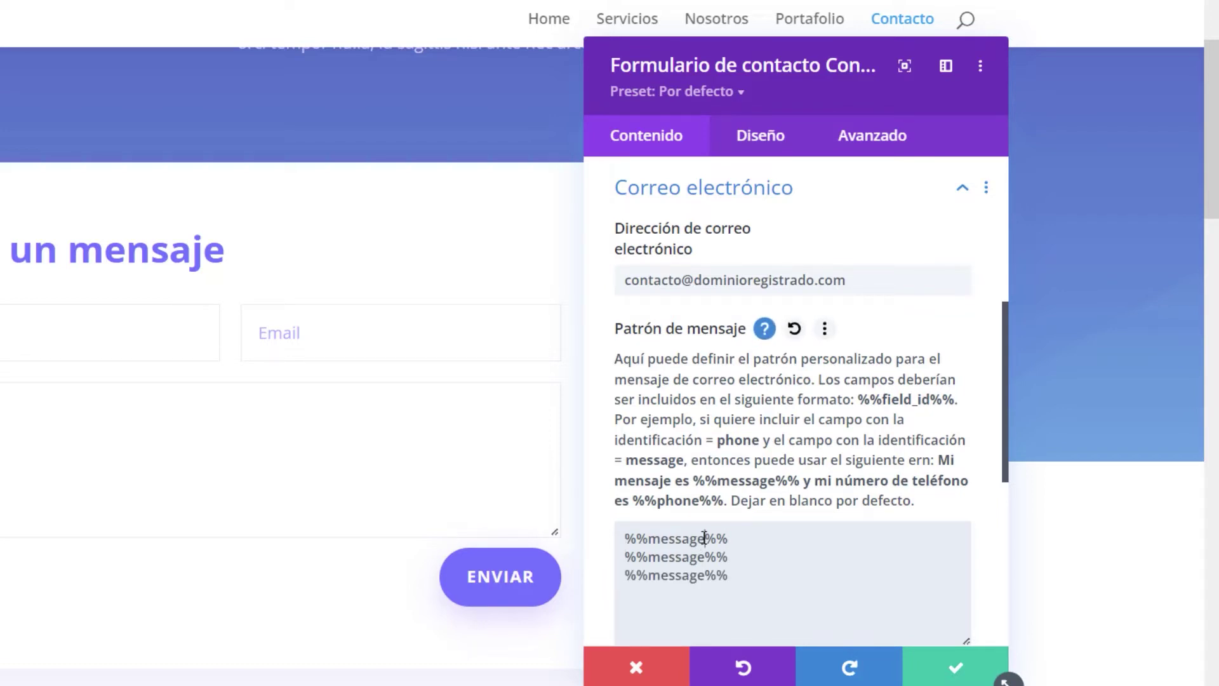
- Change the first placeholder of the message pattern to %%Name%% and the second to %%Email%%
double_click(705, 538)
type("Name")
left_click(743, 551)
key("Left")
key("Left")
key("BackSpace")
key("BackSpace")
key("BackSpace")
key("BackSpace")
key("BackSpace")
key("BackSpace")
key("BackSpace")
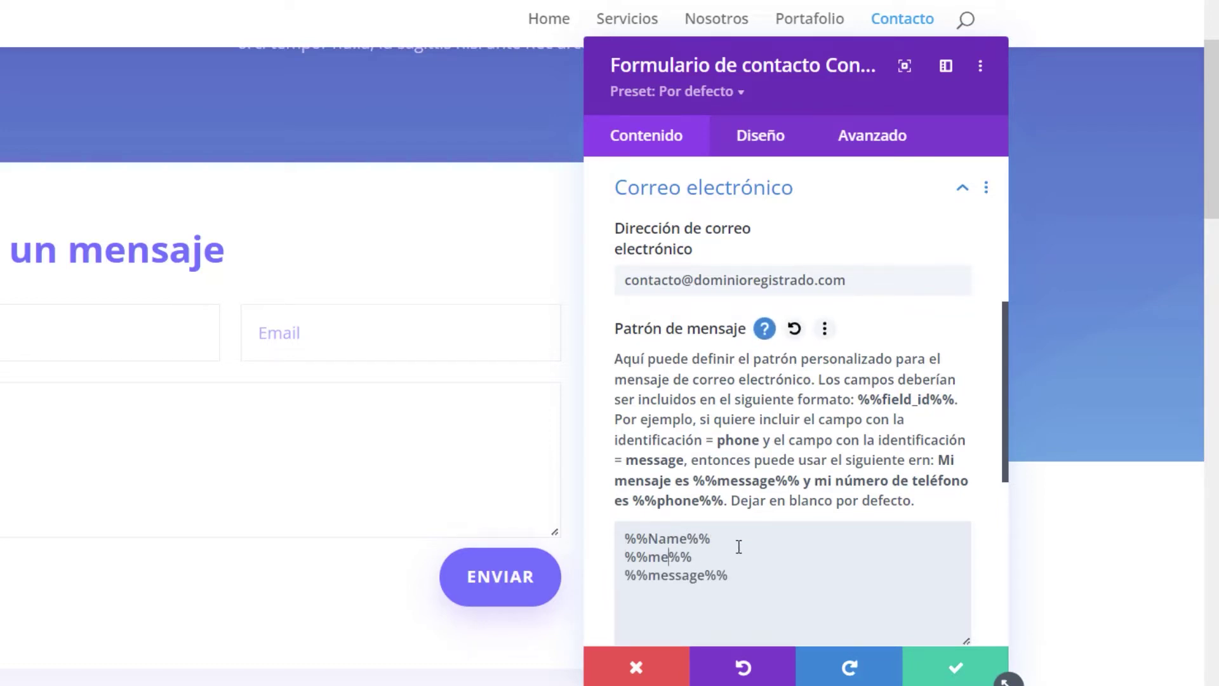
type("Email")
- Capitalize the third placeholder of the message pattern so it reads %%Message%%
left_click_drag(742, 578, 615, 553)
left_click(670, 577)
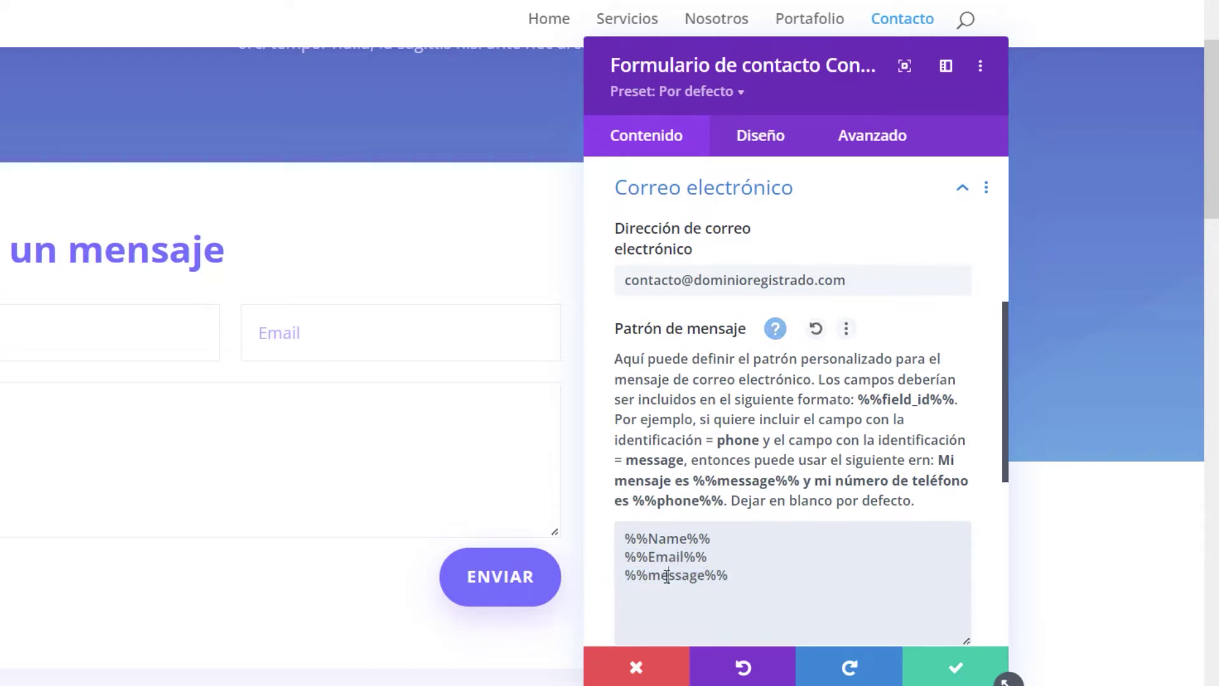
left_click(663, 578)
key("BackSpace")
type("M")
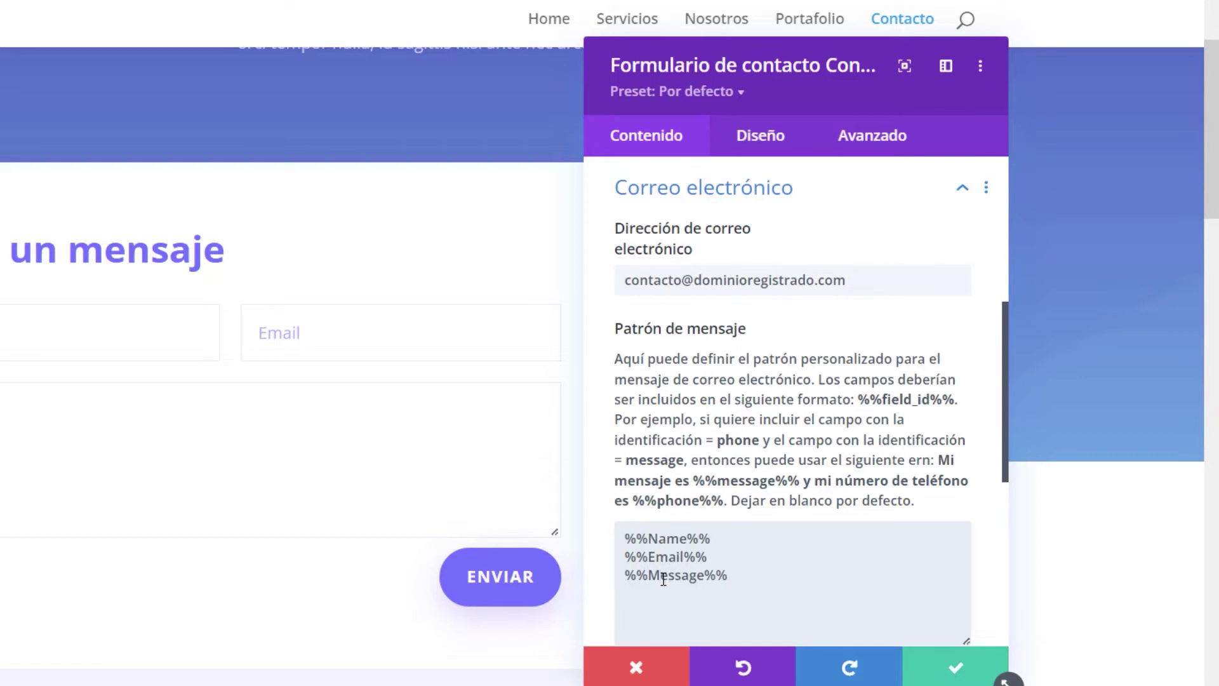
- Check the field IDs of the form's First, Email and Message fields against the message pattern placeholders
scroll(727, 587, "up", 5)
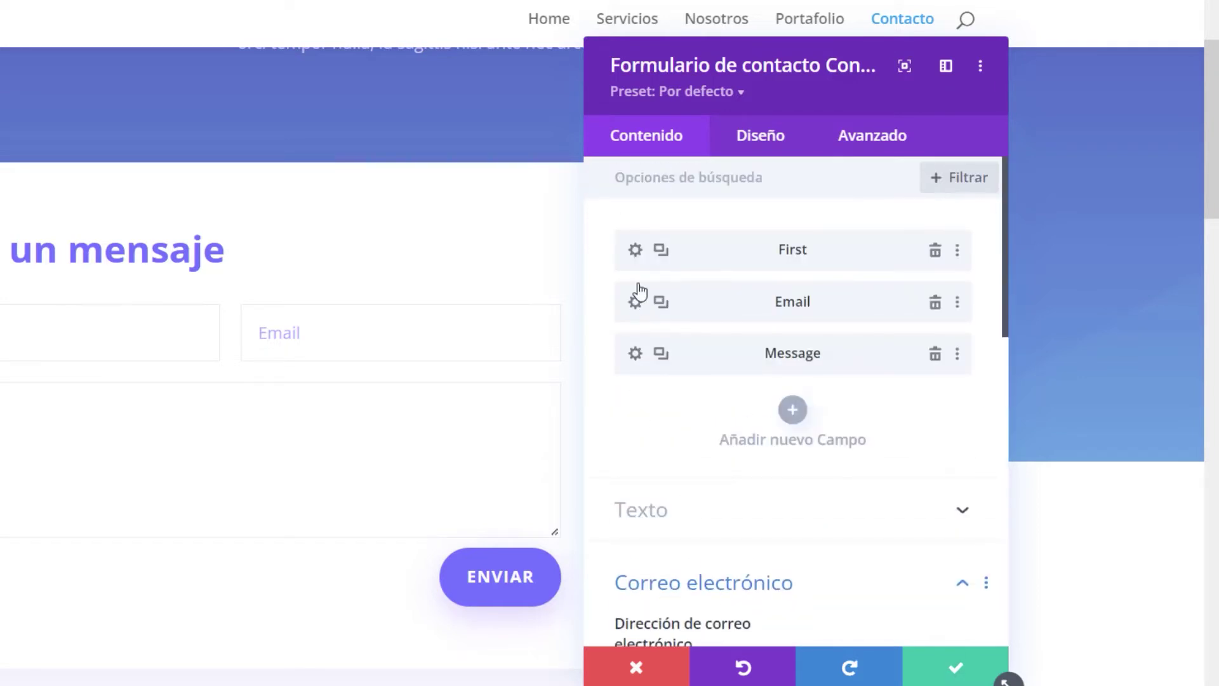
left_click(635, 248)
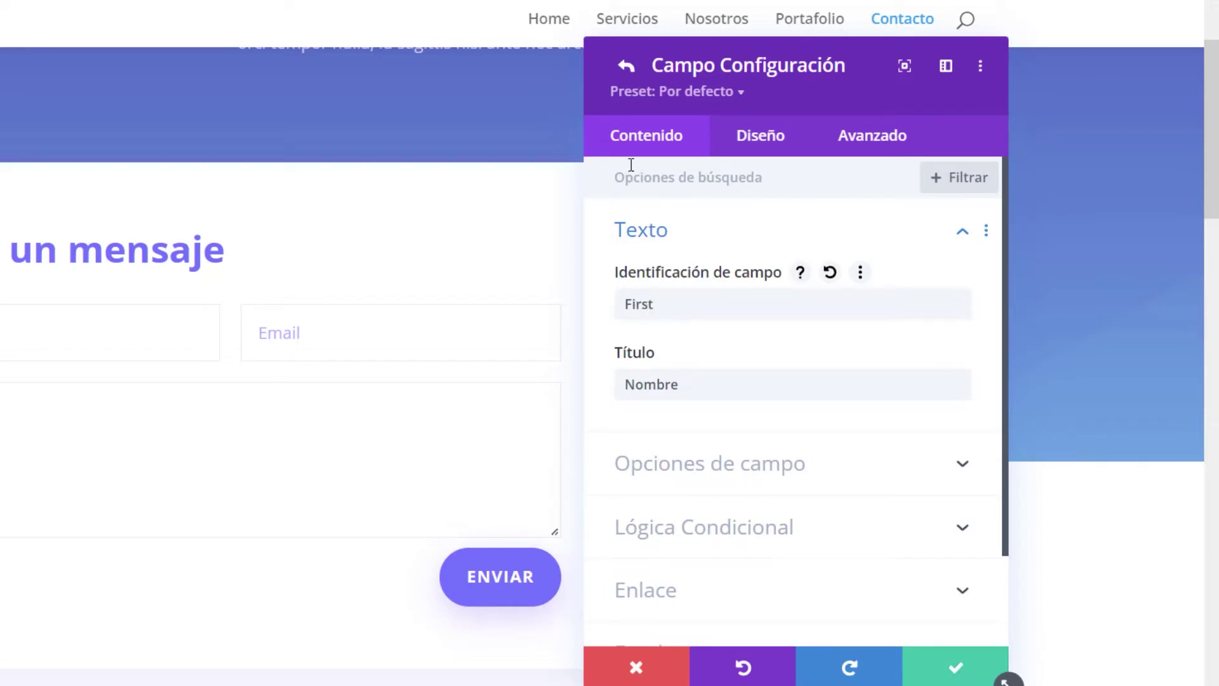
left_click(626, 65)
left_click(632, 302)
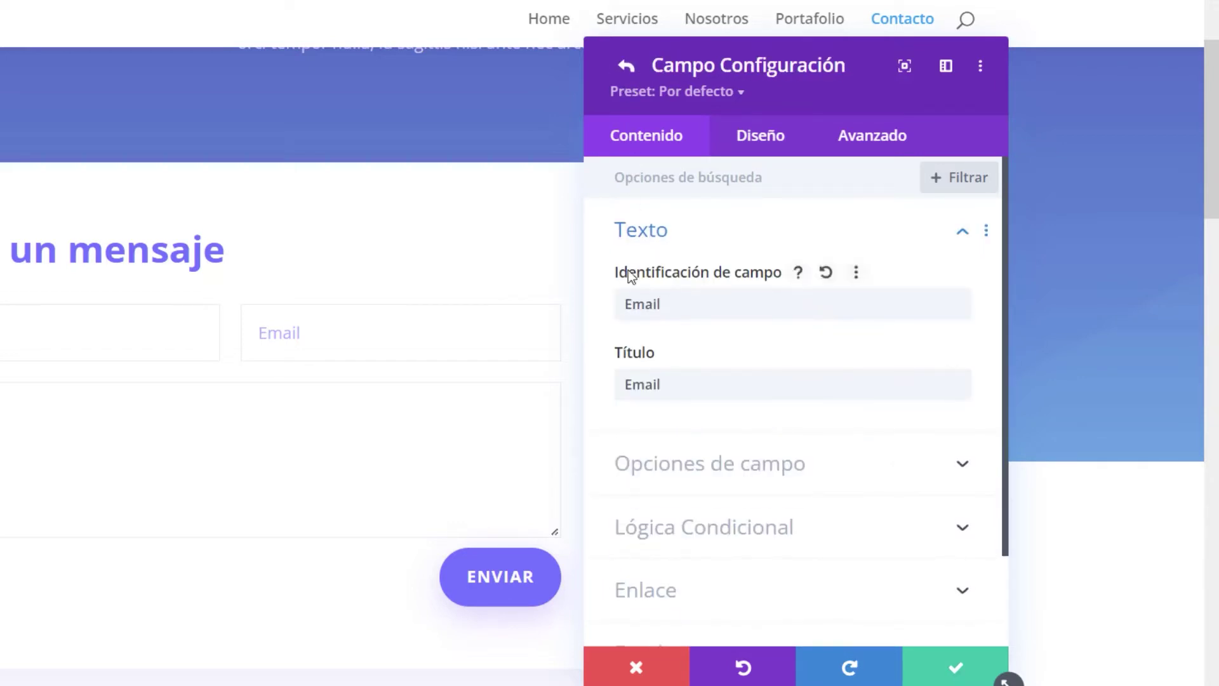
left_click(628, 66)
left_click(635, 354)
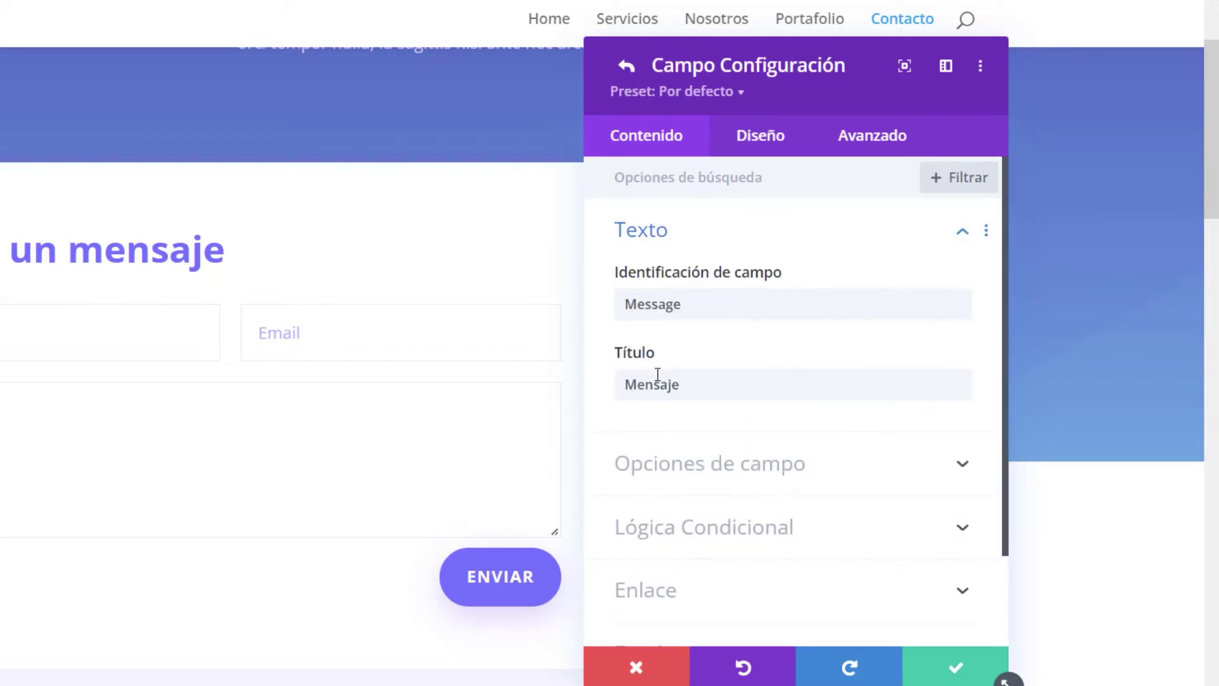
left_click(627, 65)
- Change the First field's ID to "Name" and return to the form settings
left_click(634, 250)
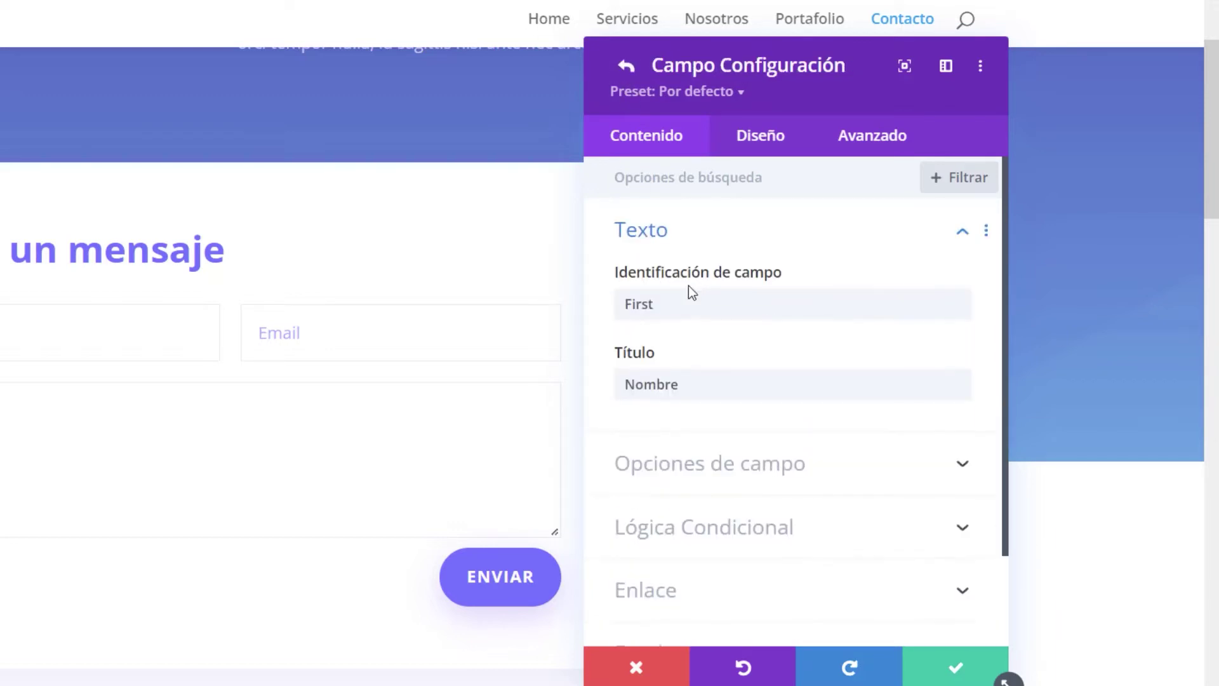
double_click(690, 295)
type("Namew")
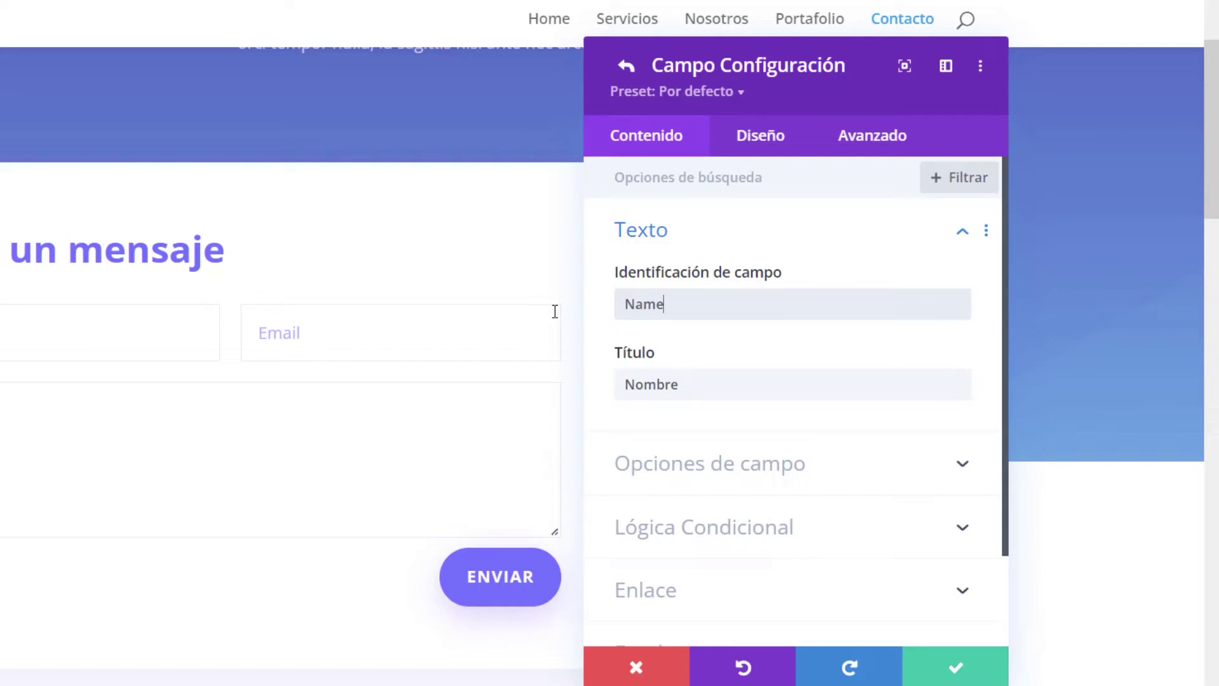
left_click(627, 65)
- Review the %%Name%%, %%Email%% and %%Message%% placeholders in the email message pattern against the form's fields
scroll(688, 319, "down", 3)
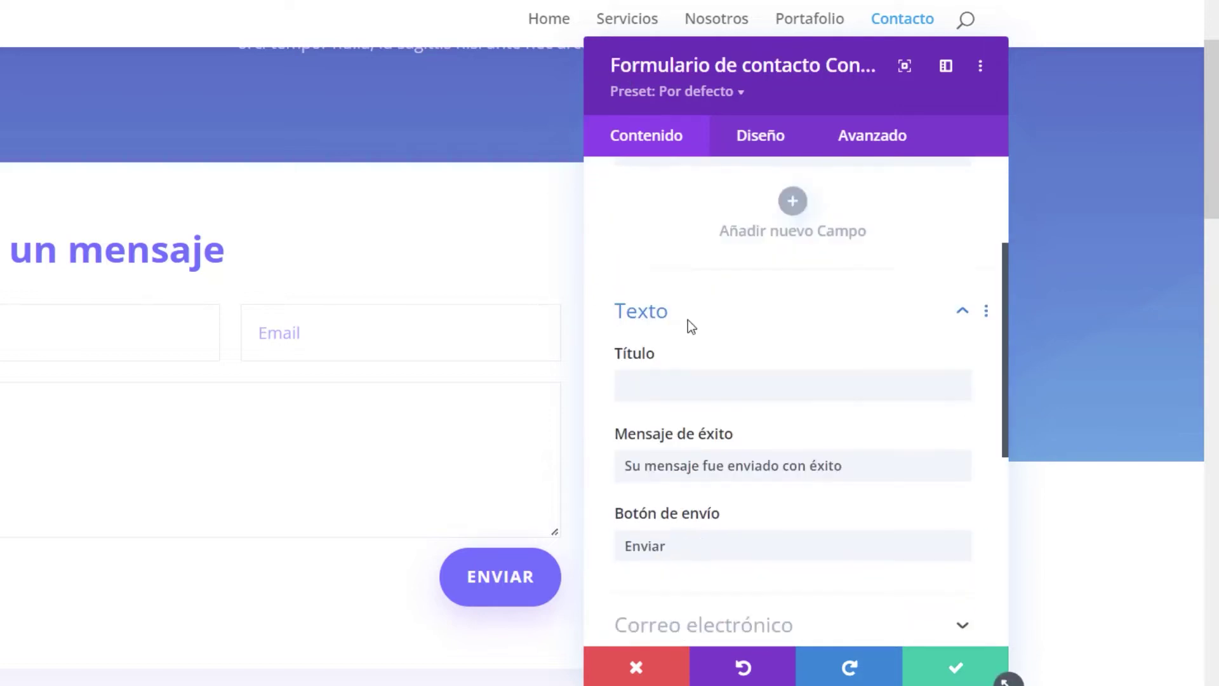
scroll(693, 445, "down", 3)
scroll(694, 448, "up", 3)
scroll(693, 443, "down", 3)
left_click(686, 438)
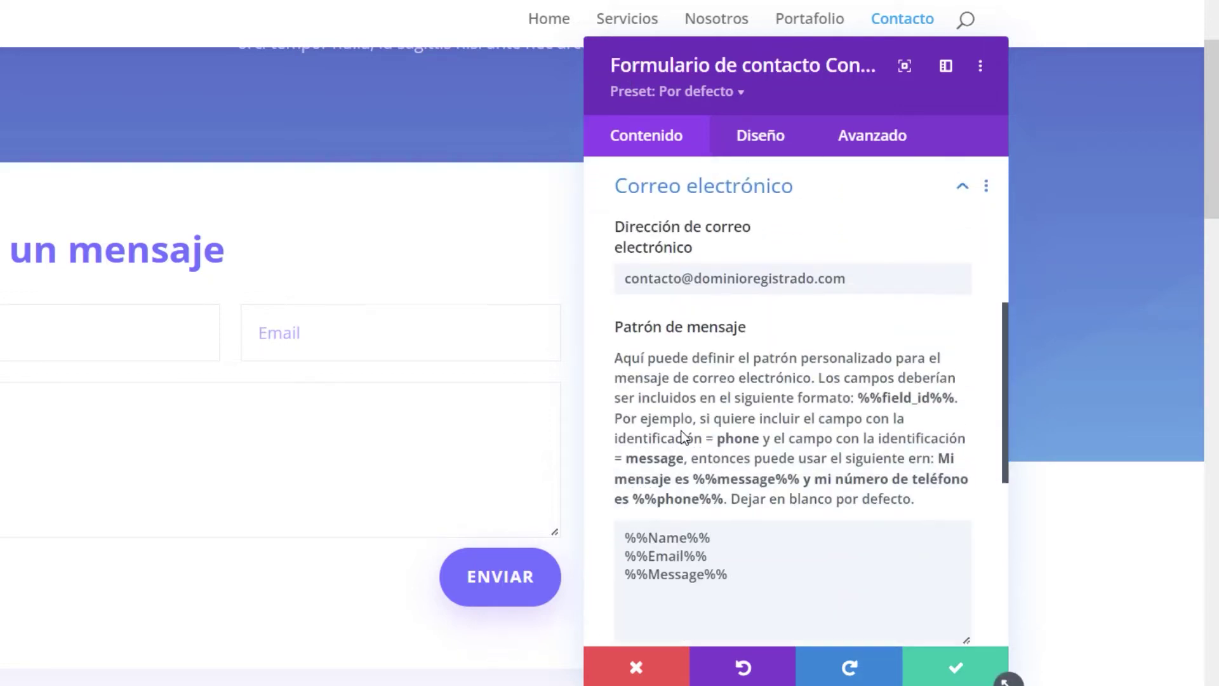
scroll(691, 433, "down", 3)
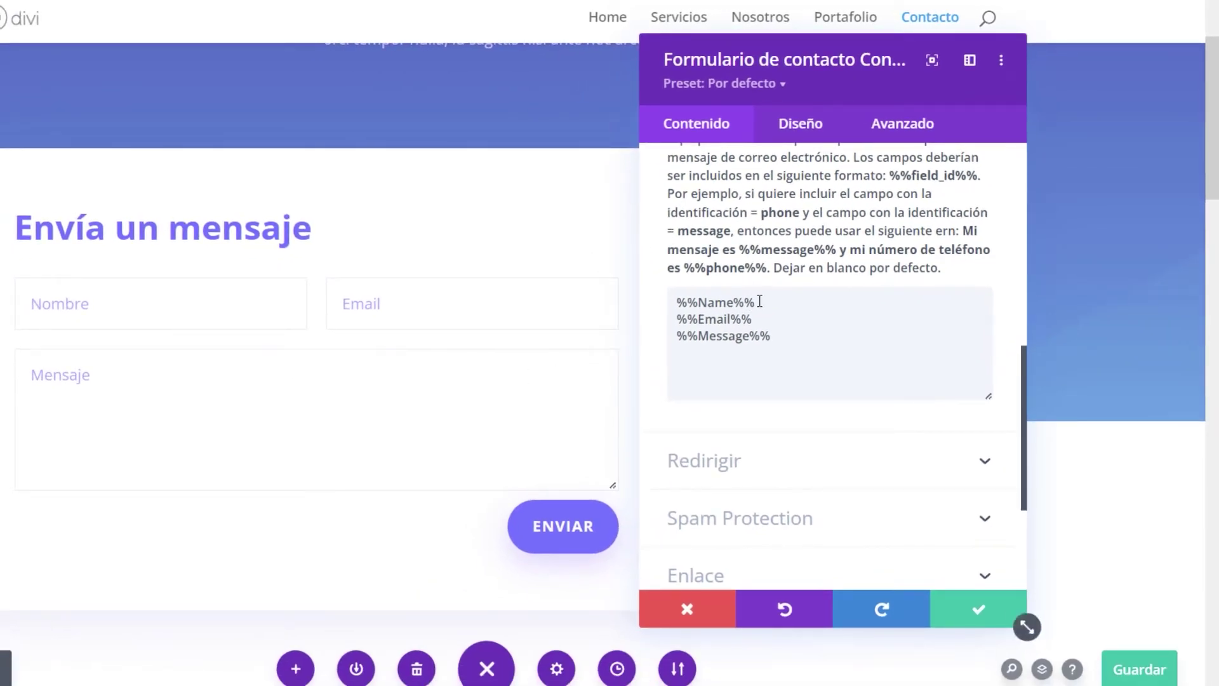
left_click_drag(757, 302, 676, 303)
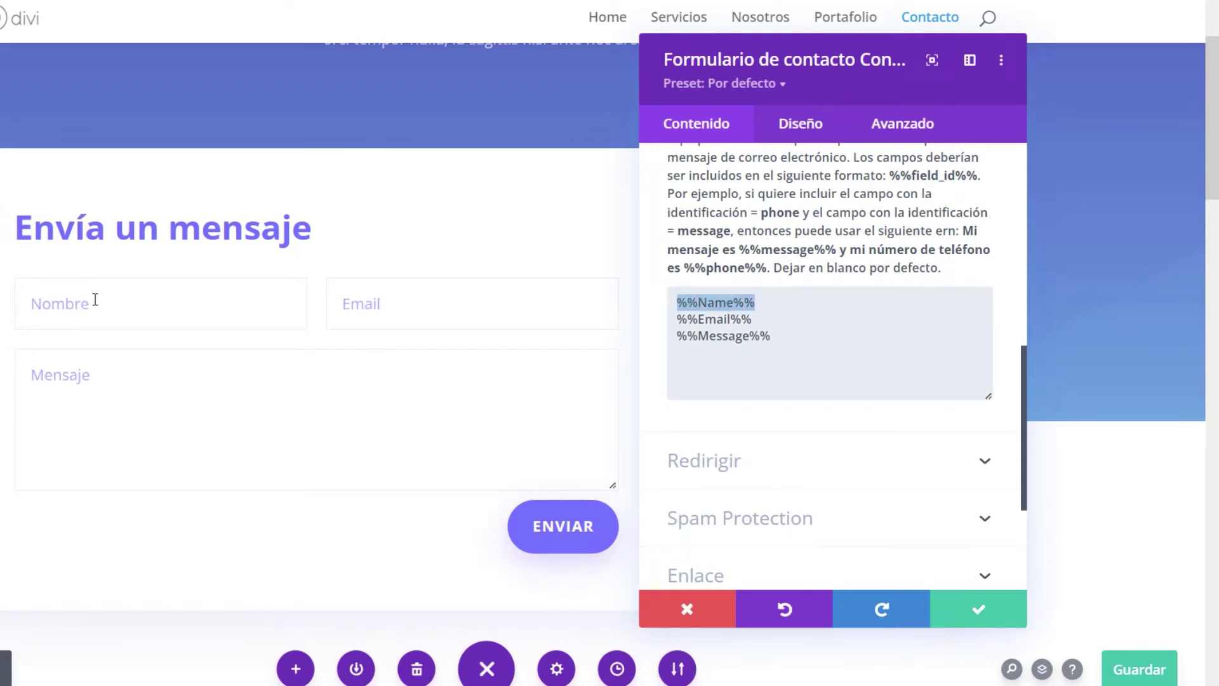
left_click_drag(755, 319, 646, 327)
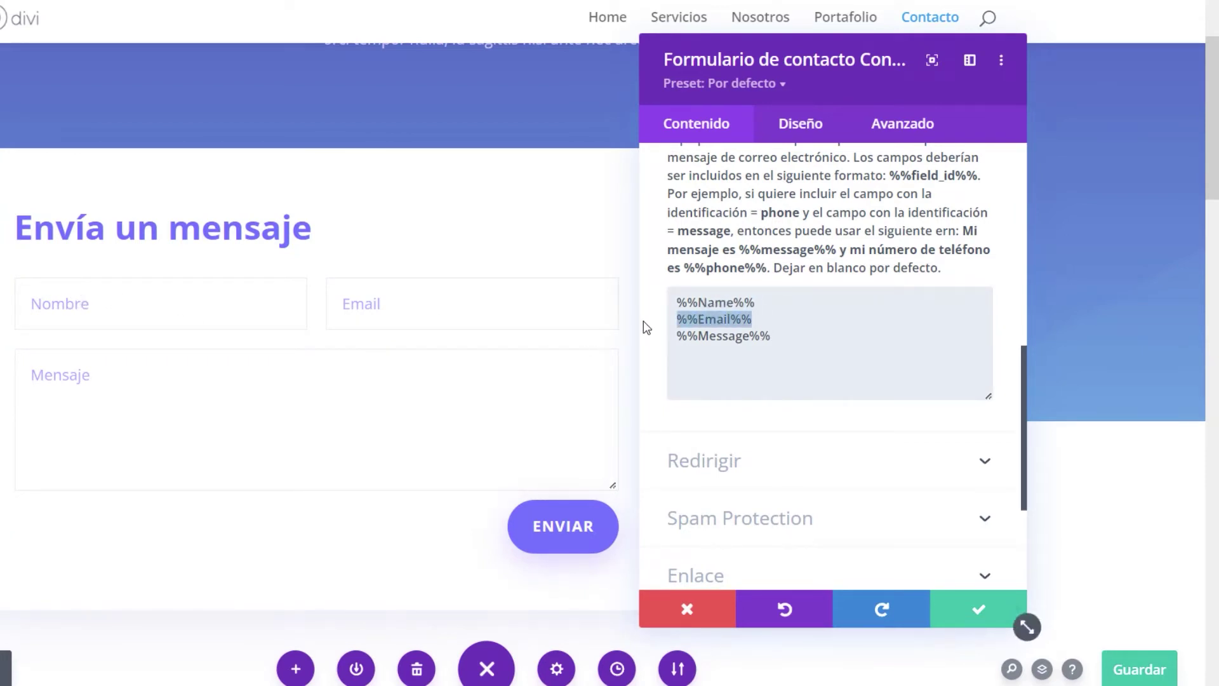
left_click_drag(754, 320, 648, 327)
left_click_drag(771, 338, 659, 348)
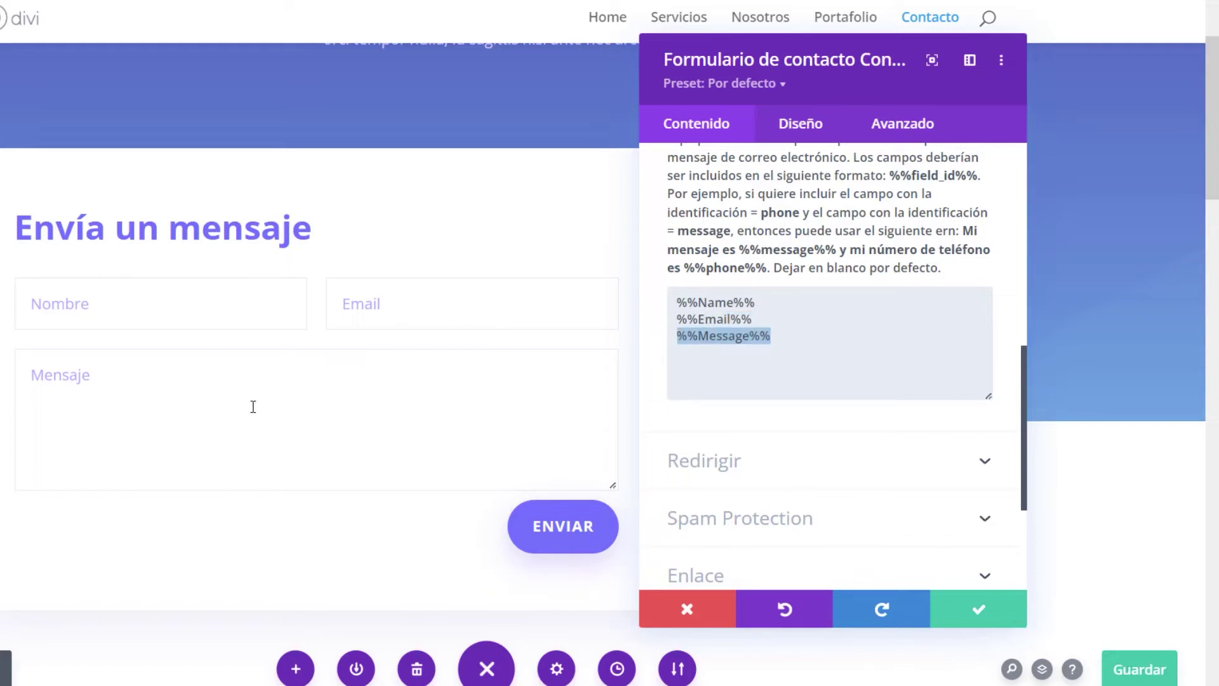
scroll(826, 381, "up", 3)
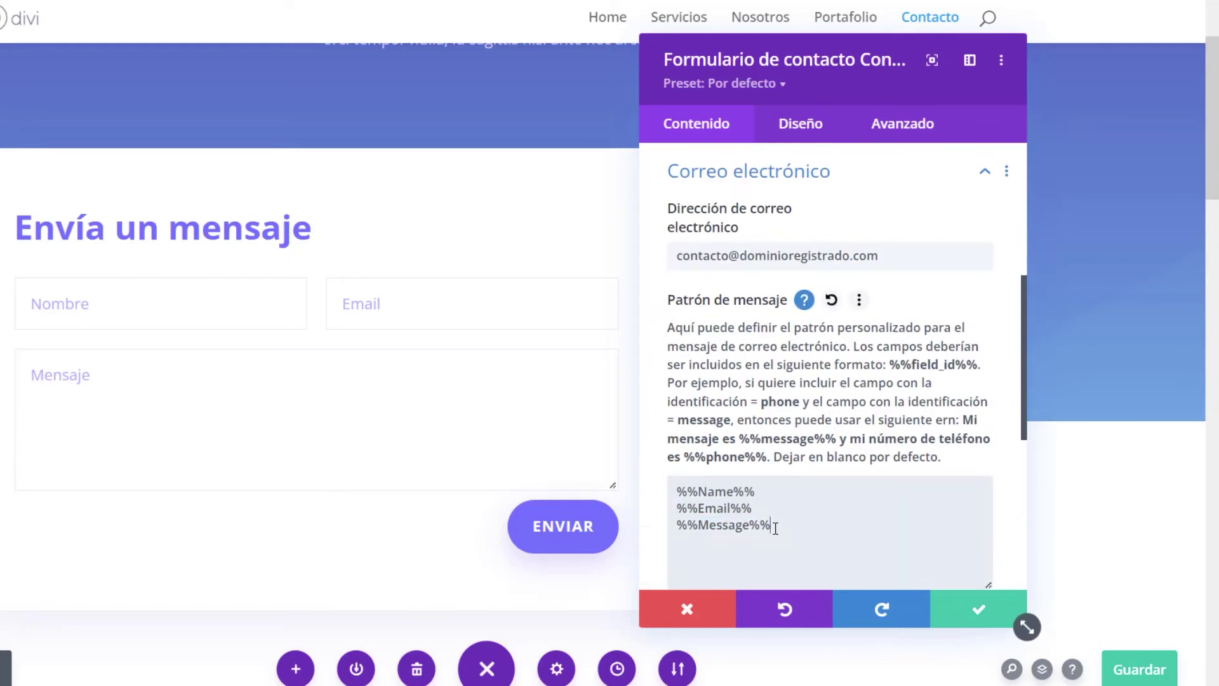
left_click_drag(780, 532, 654, 488)
key("Right")
scroll(731, 391, "down", 3)
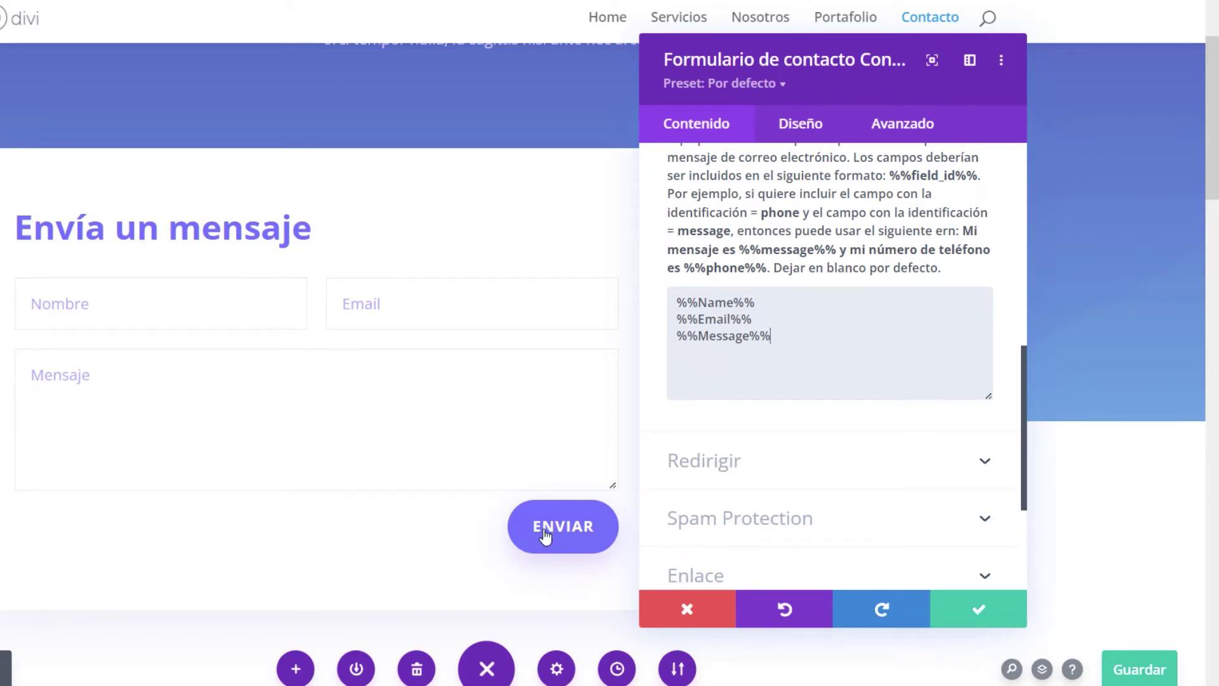
- Try enabling the form's redirection URL, switch it back off and collapse the redirect settings
left_click(723, 474)
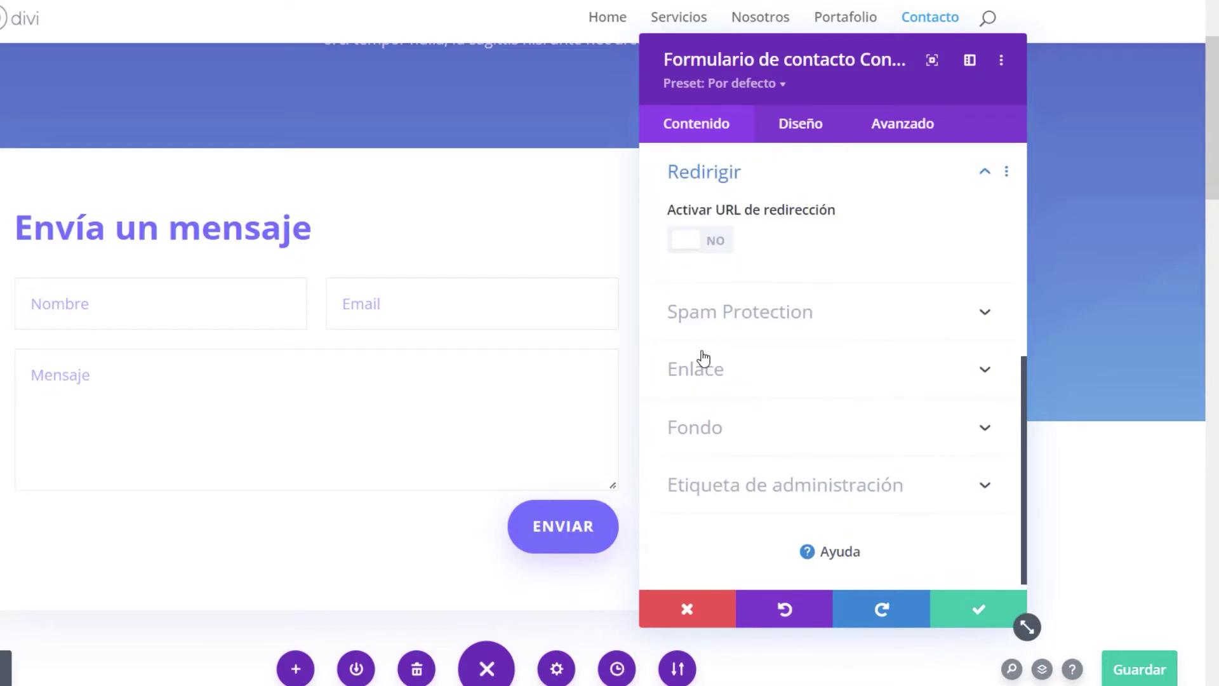
scroll(695, 447, "up", 3)
left_click(693, 437)
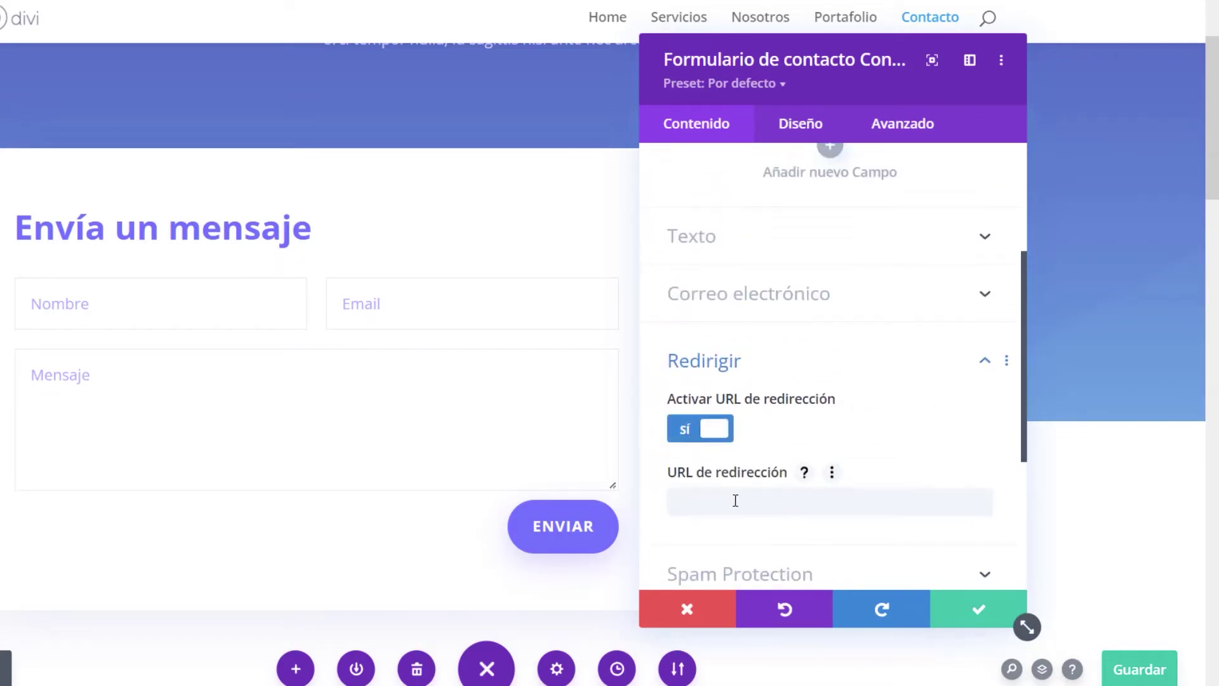
left_click(700, 434)
left_click(709, 365)
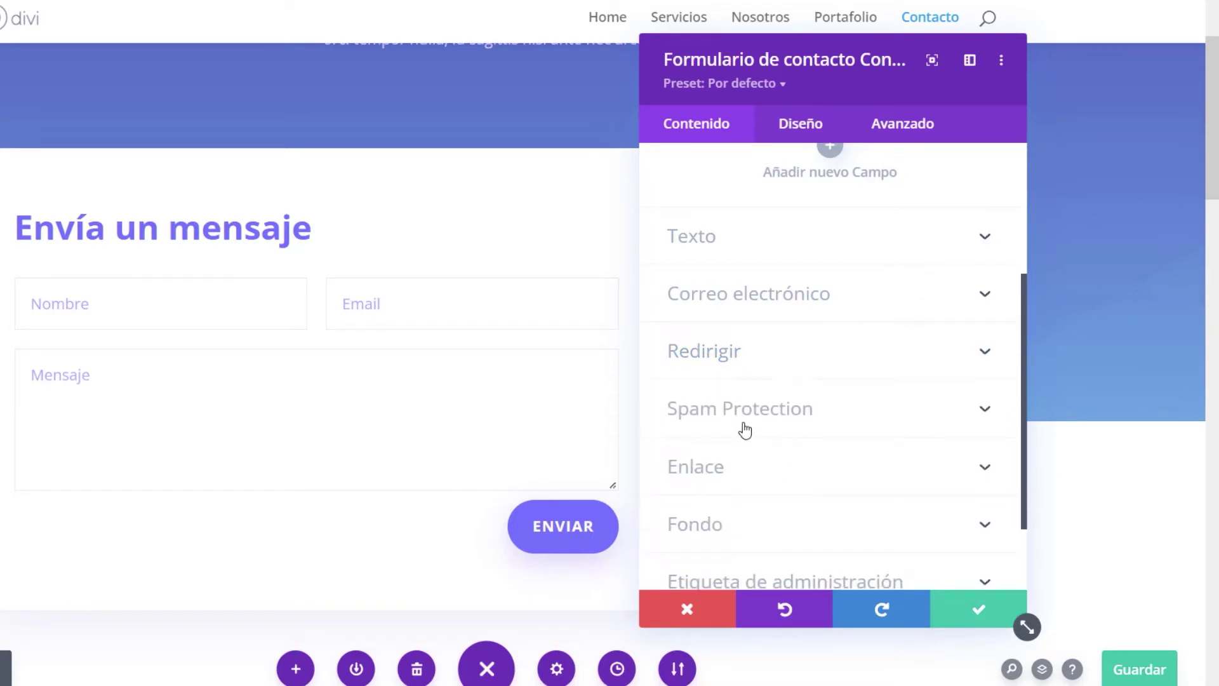
scroll(745, 431, "down", 2)
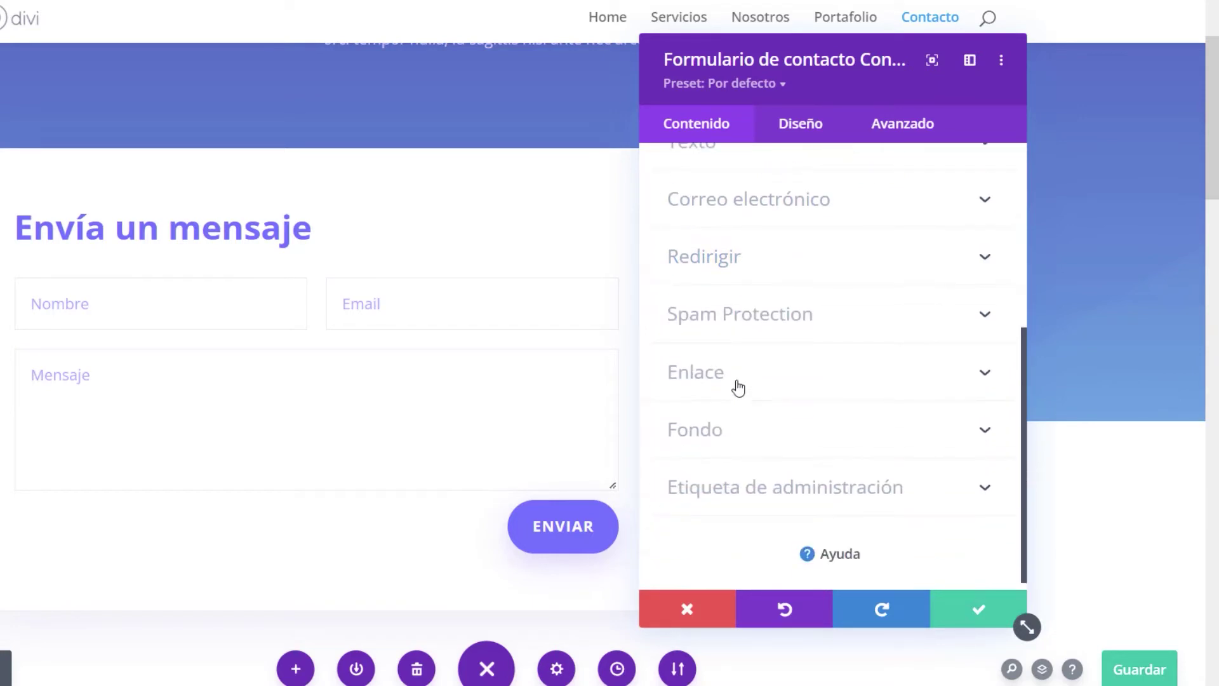
- Enable the basic captcha in the contact form's spam protection settings
left_click(717, 328)
scroll(724, 321, "up", 2)
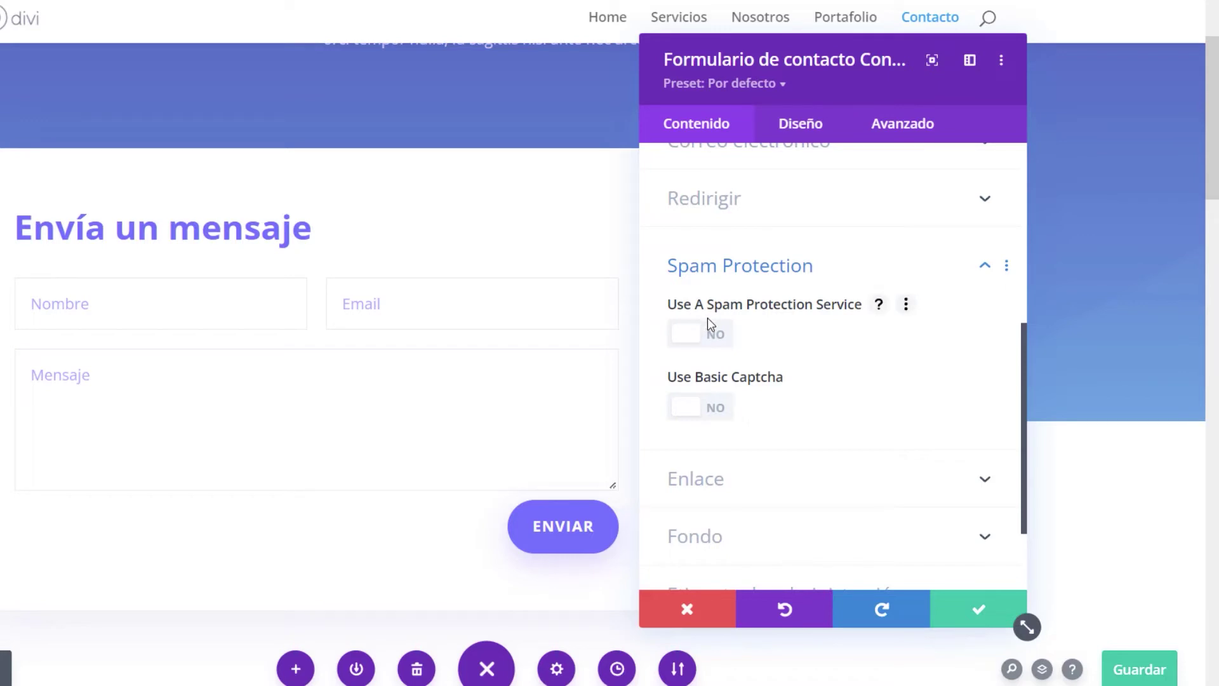
left_click(704, 413)
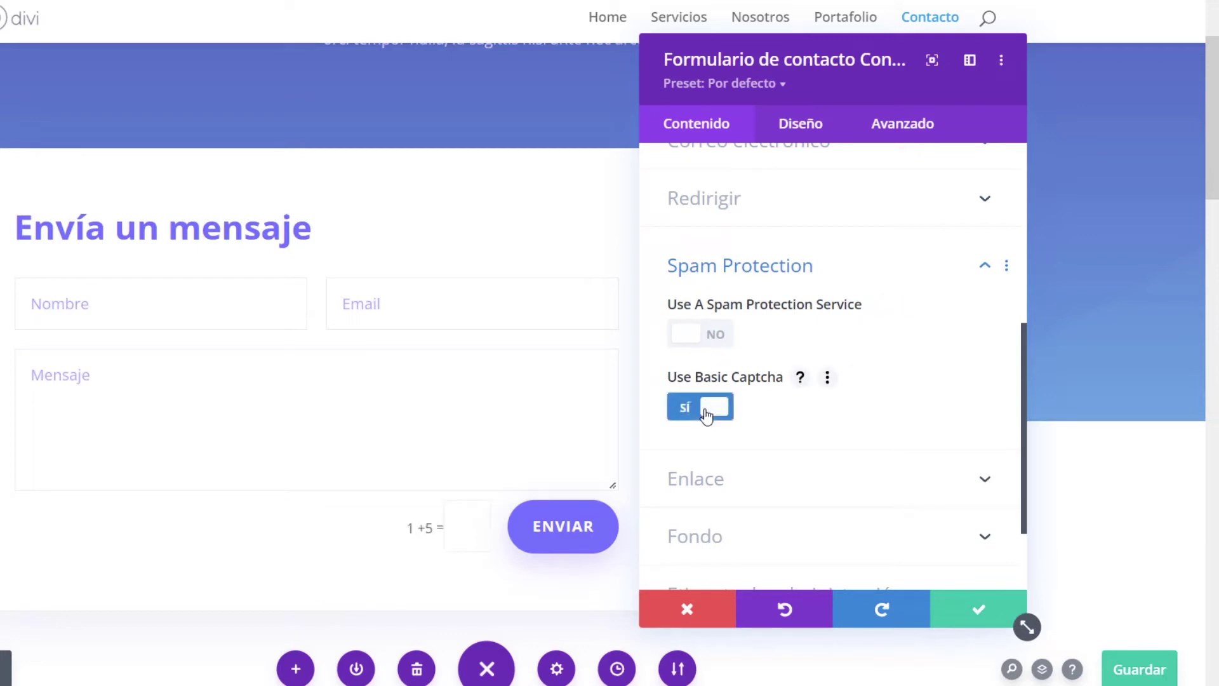
scroll(606, 397, "down", 2)
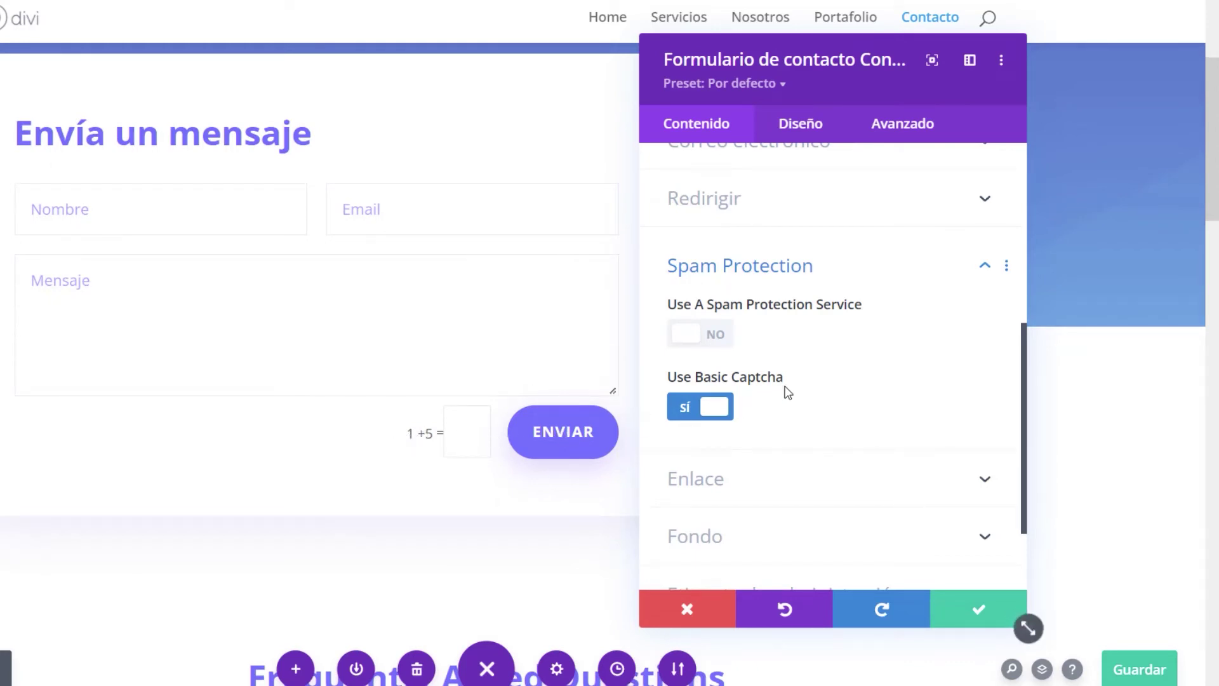
scroll(799, 381, "down", 2)
scroll(798, 387, "up", 8)
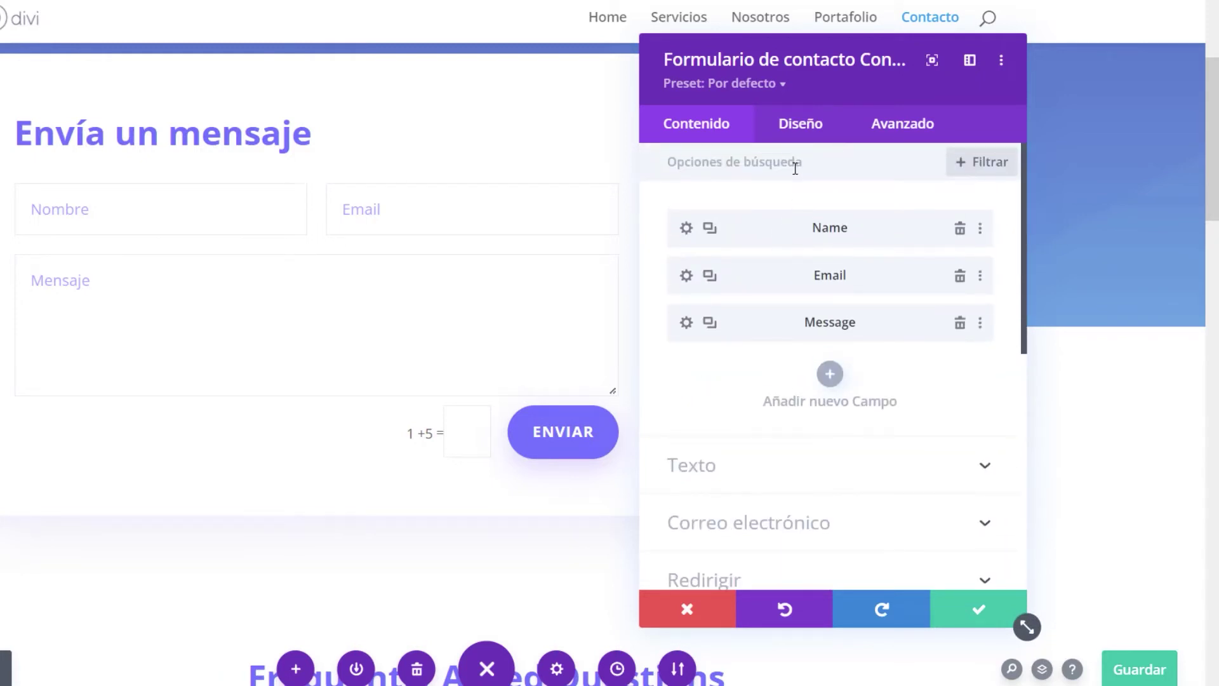
scroll(440, 298, "up", 2)
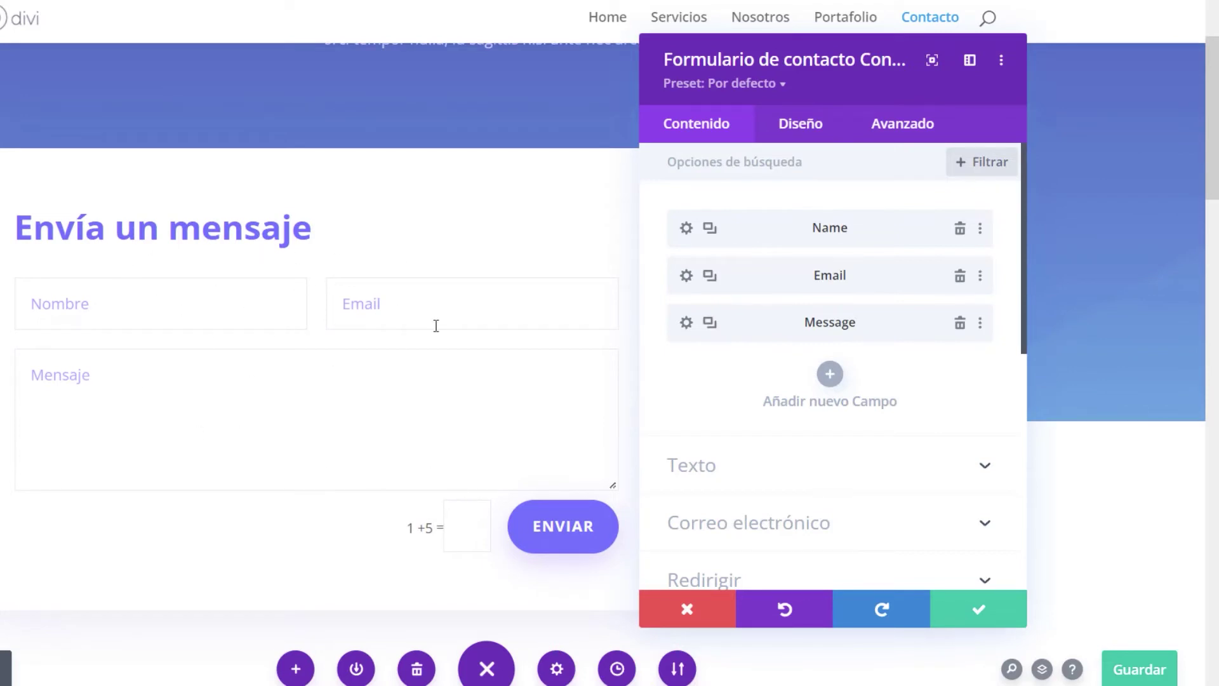
- Set the contact form's title text color to orange after trying other swatches, and save the form settings
left_click(803, 129)
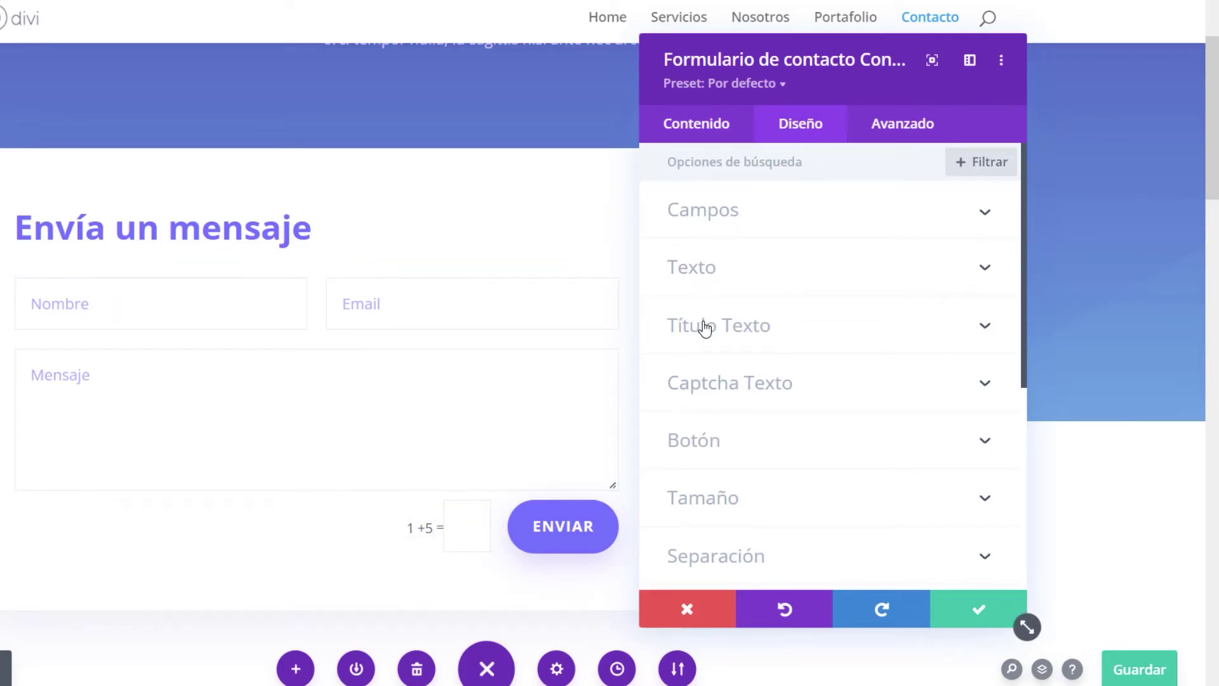
left_click(733, 329)
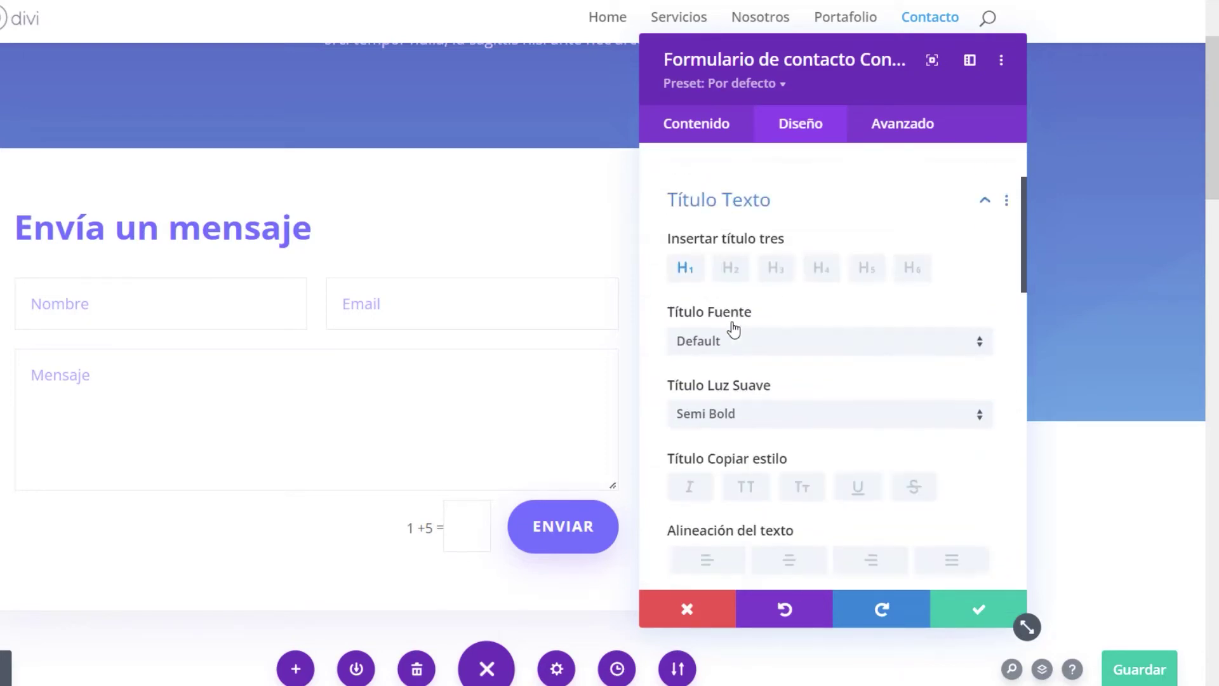
scroll(736, 311, "down", 5)
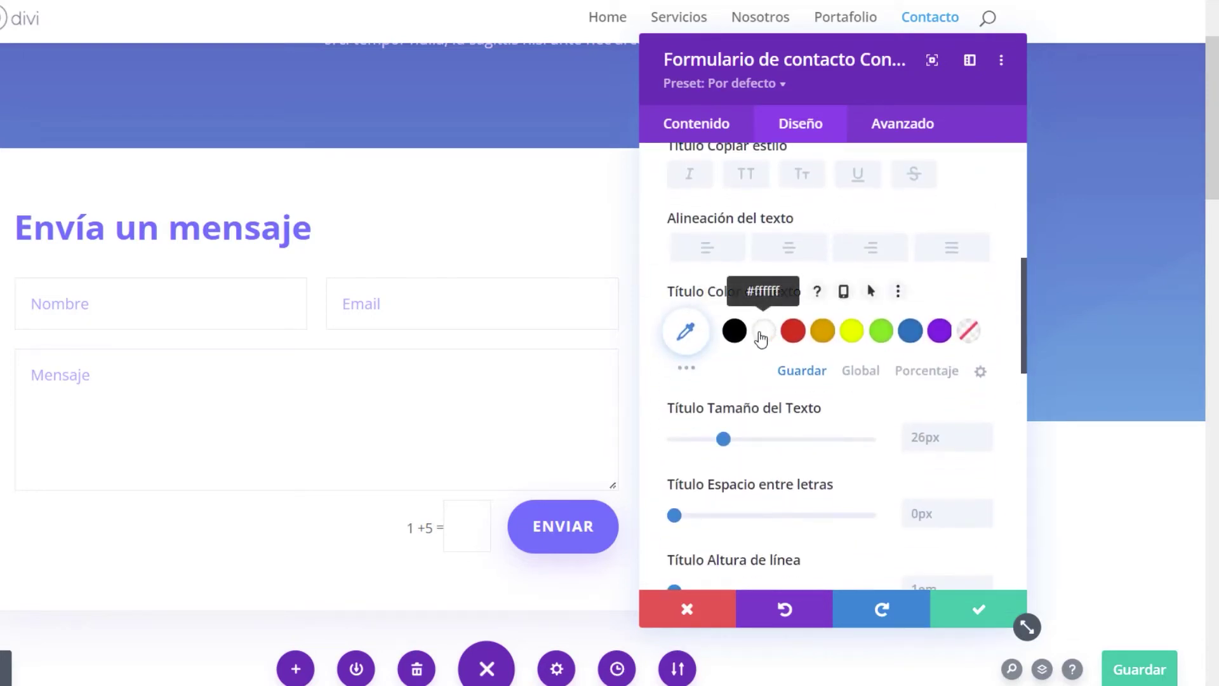
left_click(766, 331)
left_click(735, 331)
left_click(793, 331)
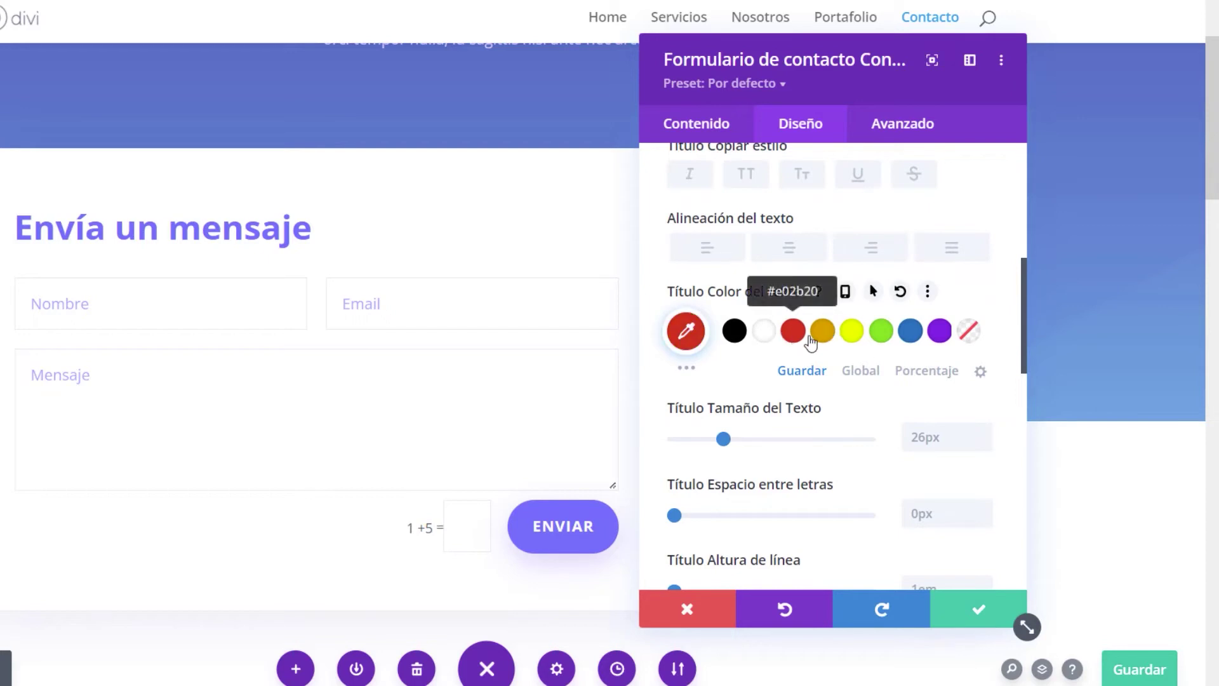
left_click(823, 333)
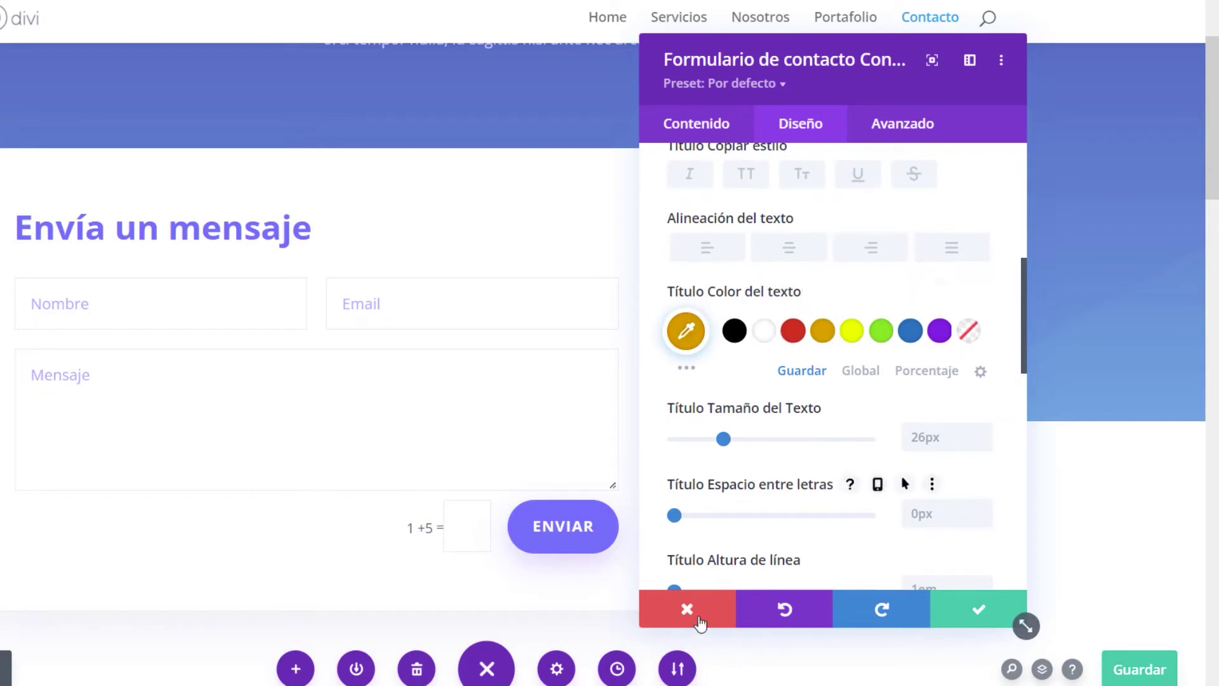
left_click(959, 610)
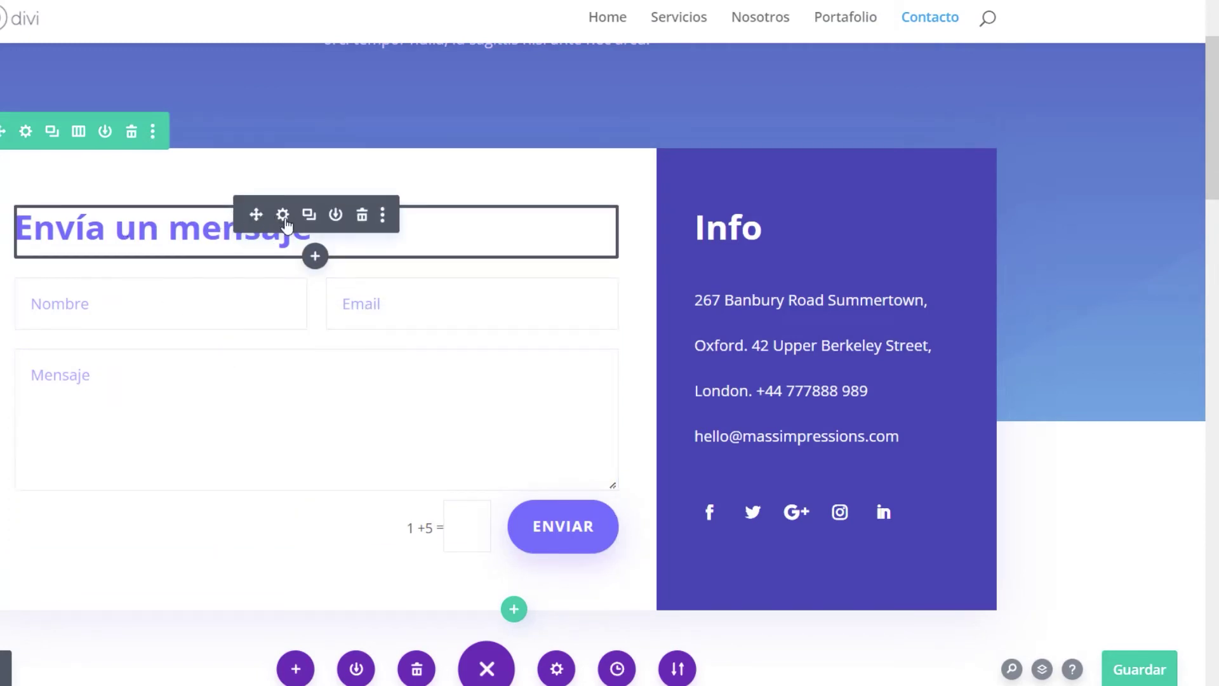
- Try recoloring the "Envía un mensaje" heading through its text module's default heading-level color, ending on yellow
left_click(283, 216)
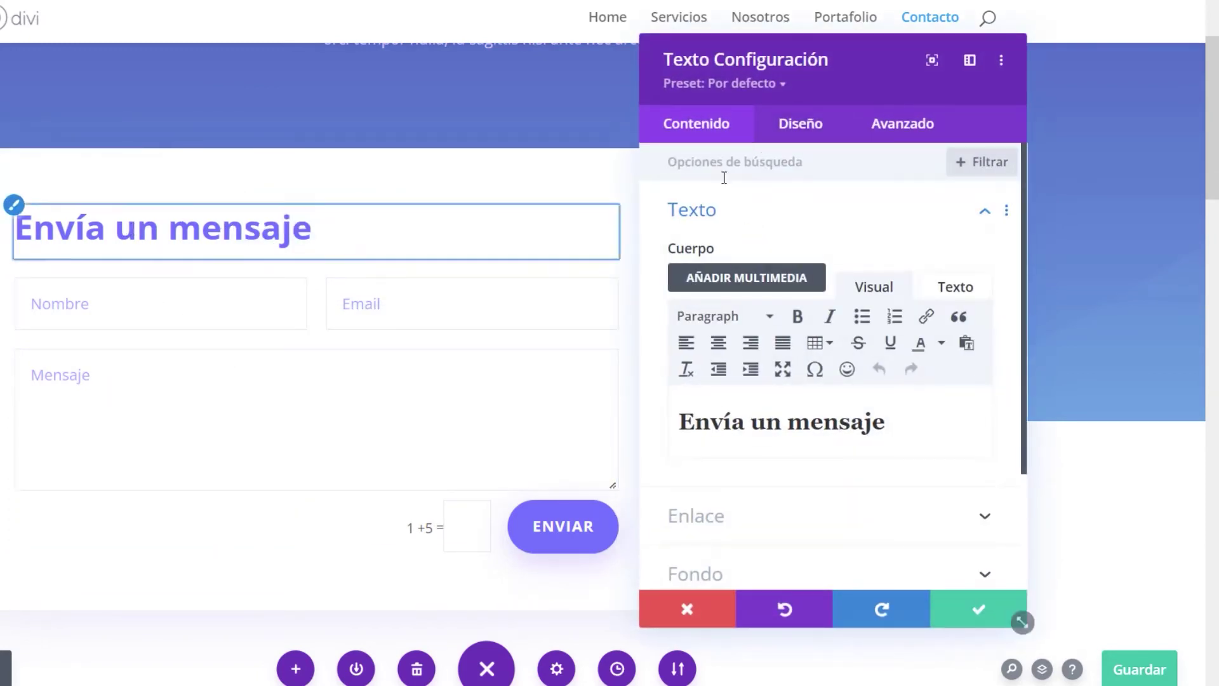
left_click(799, 125)
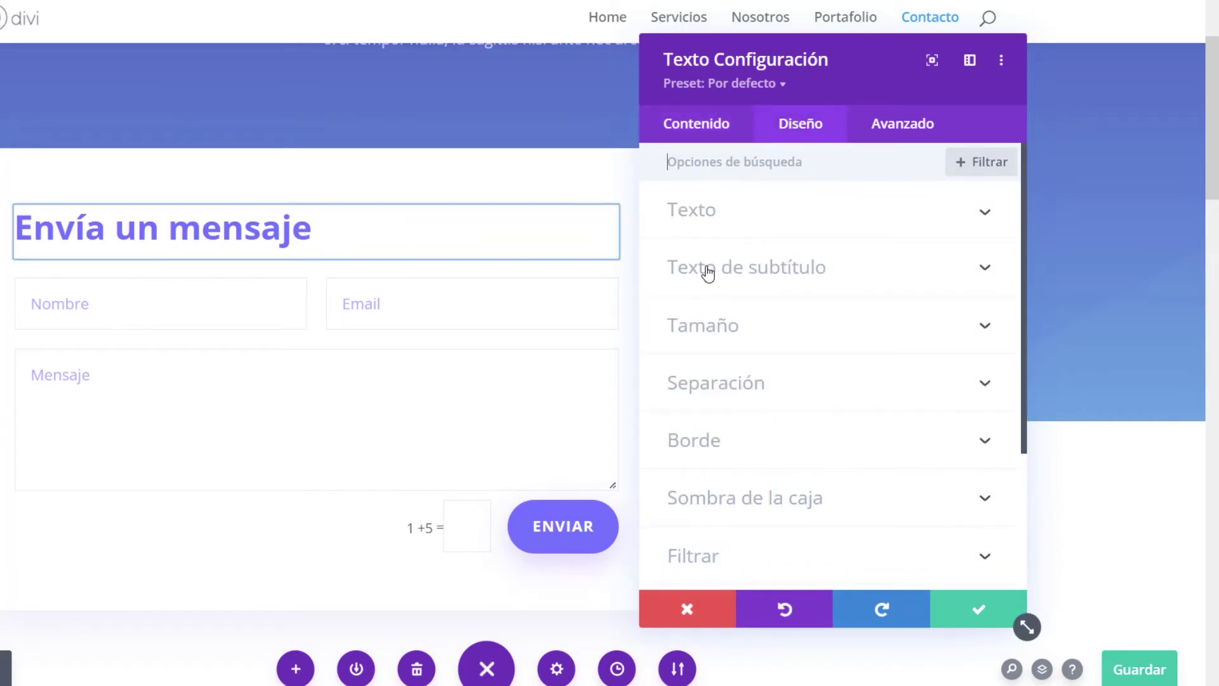
left_click(708, 268)
scroll(806, 355, "down", 3)
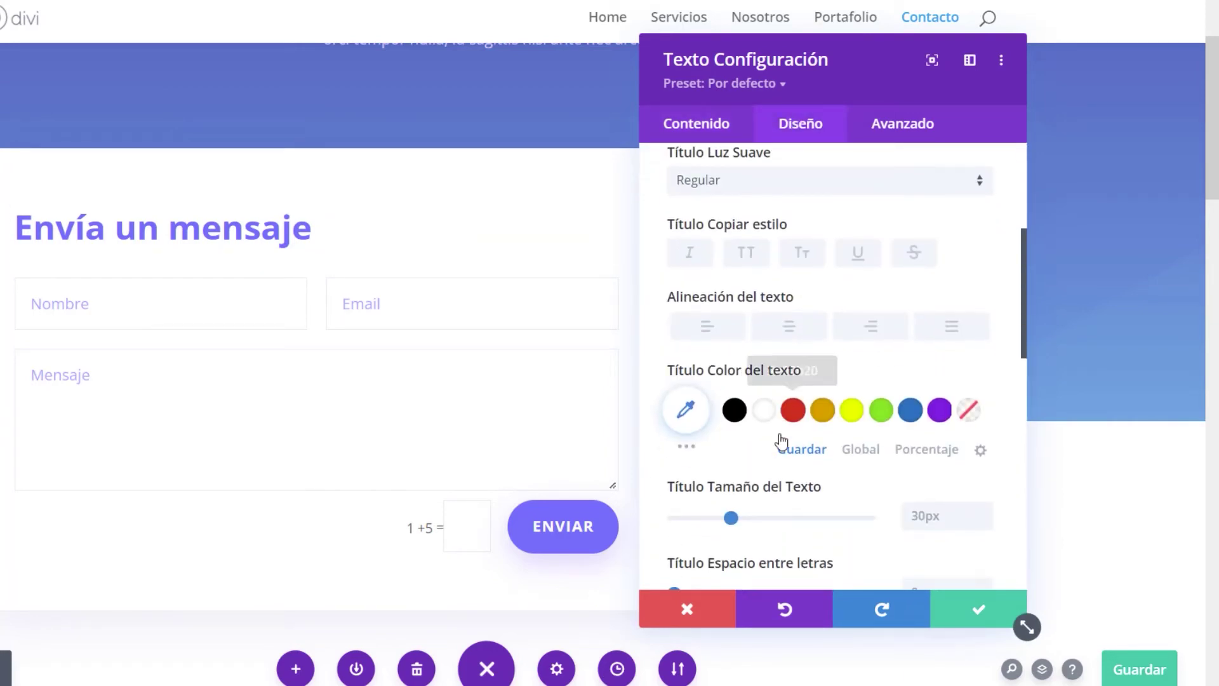
left_click(737, 412)
left_click(793, 410)
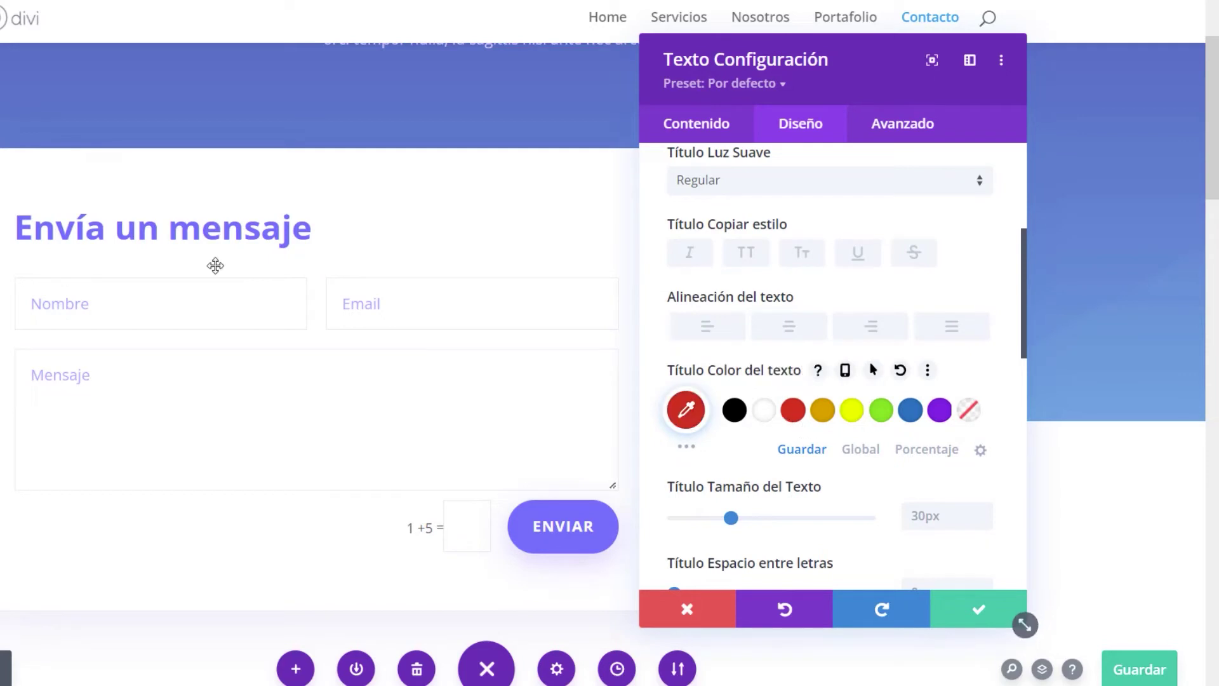
left_click(851, 410)
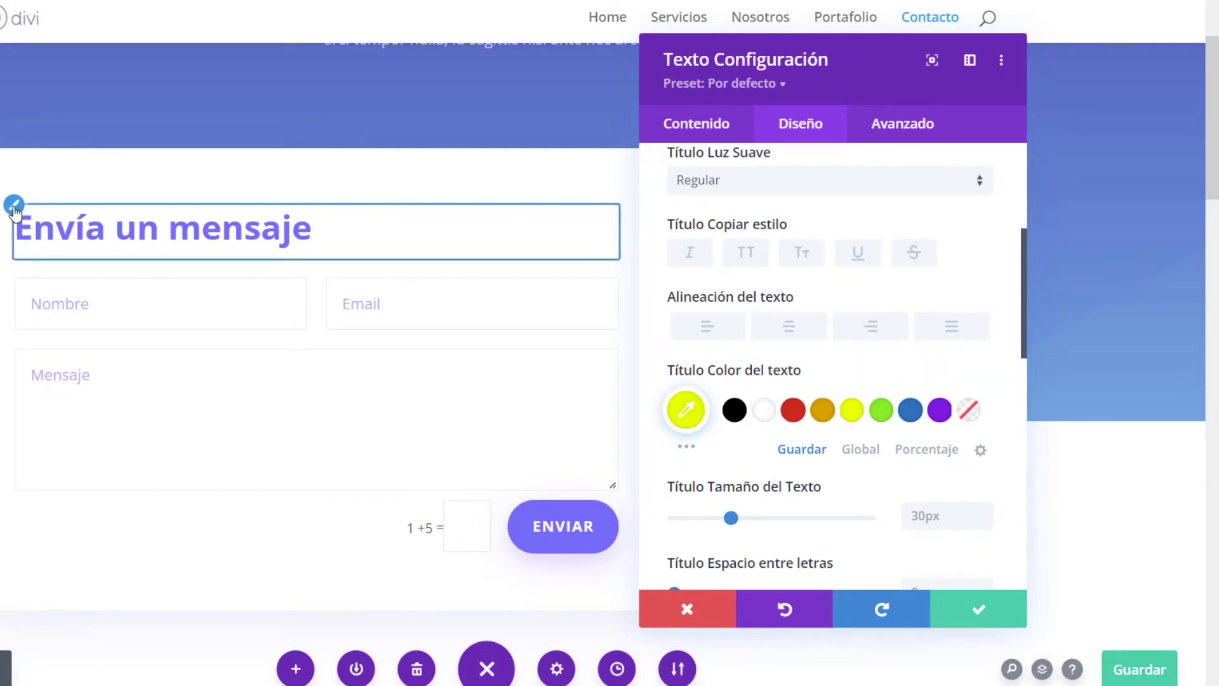
- Set the text color of the "Envía un mensaje" heading's actual heading level to blue and save the text module
left_click(14, 207)
scroll(826, 416, "down", 5)
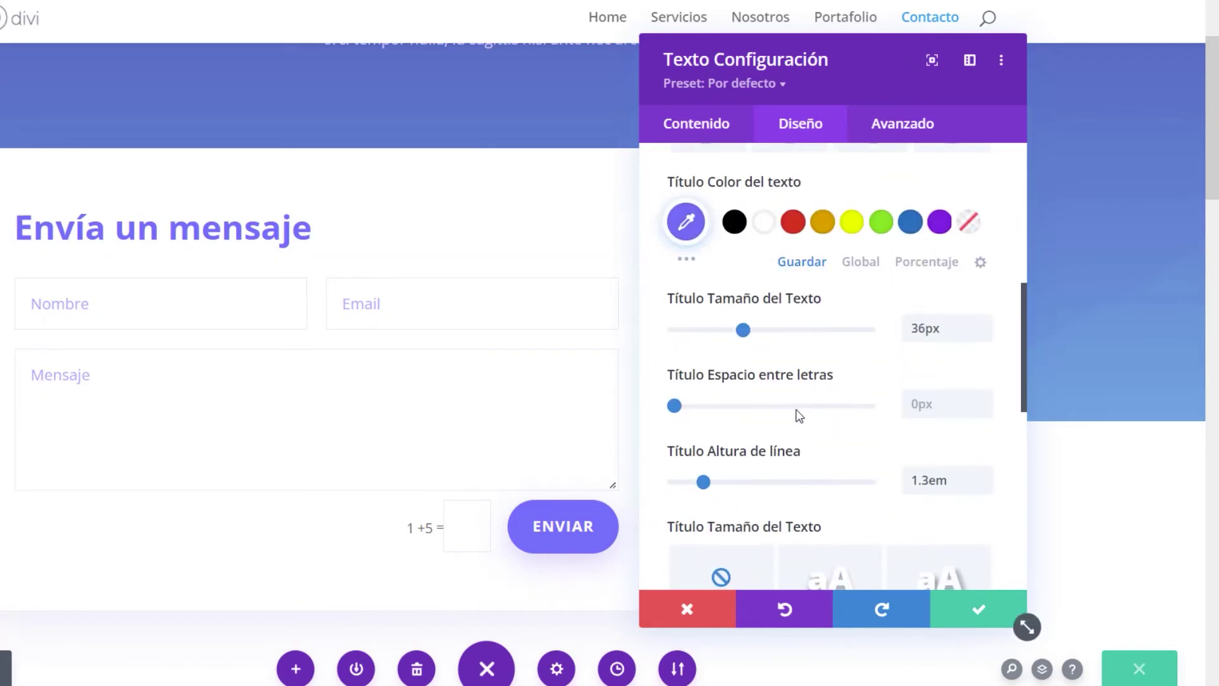
scroll(781, 381, "up", 2)
left_click(801, 321)
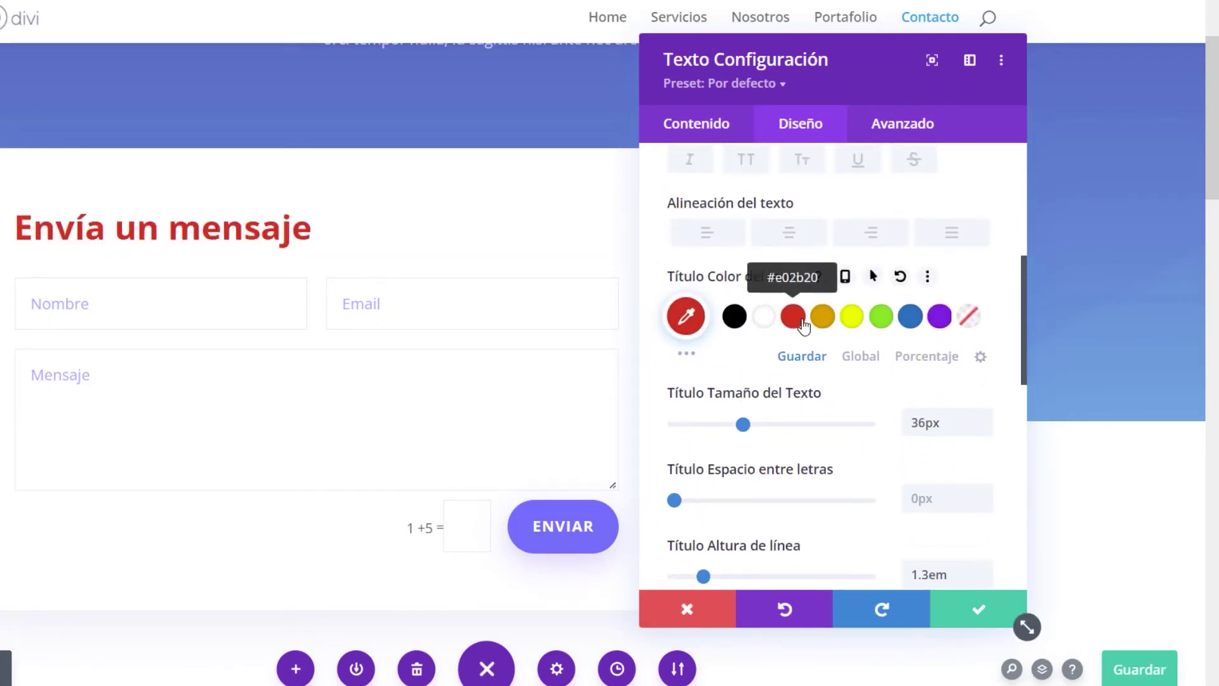
left_click(822, 317)
left_click(735, 318)
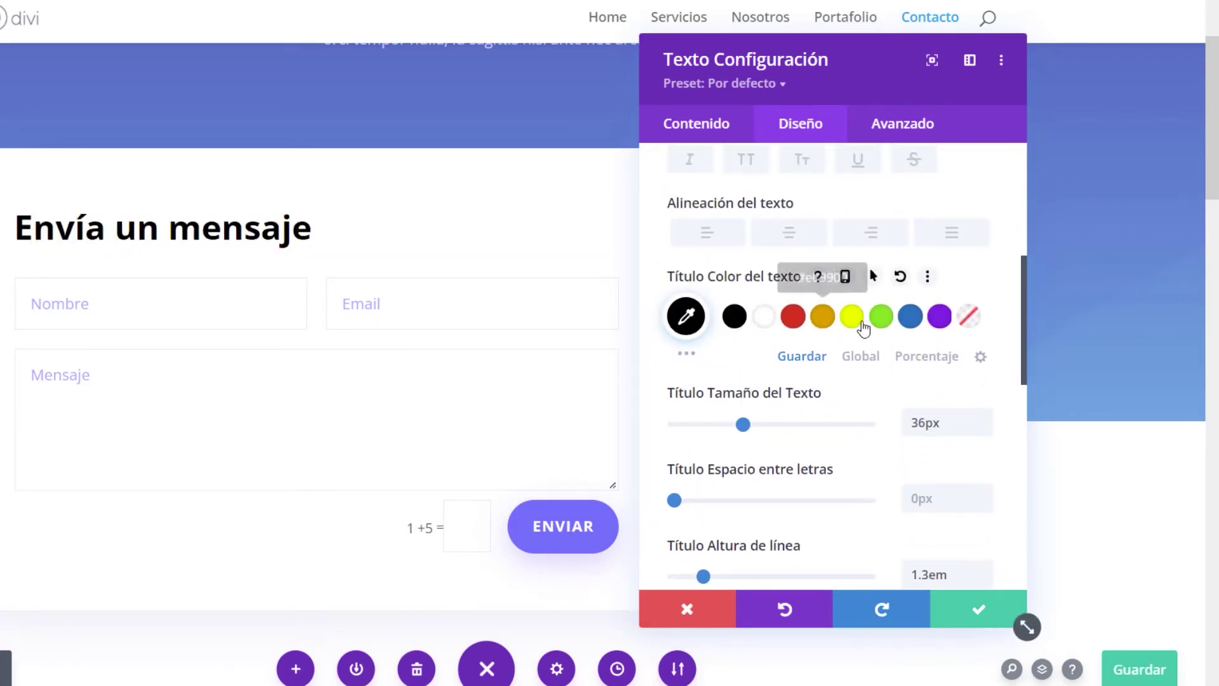
left_click(911, 318)
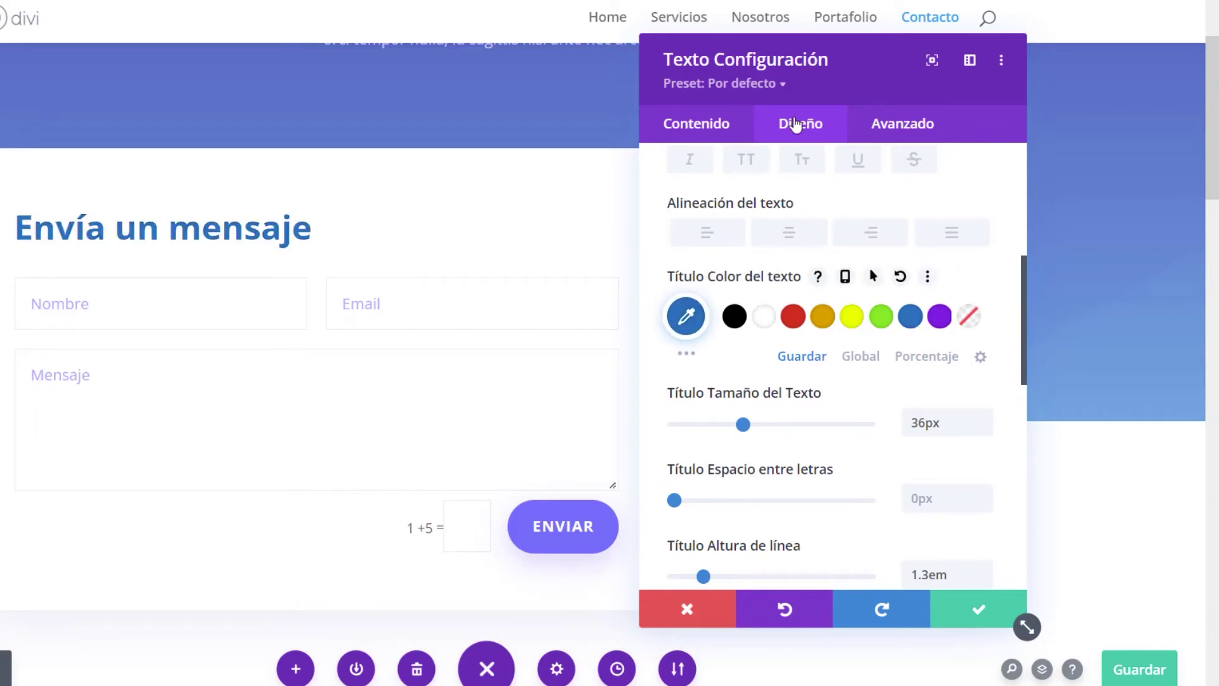
left_click_drag(822, 103, 832, 127)
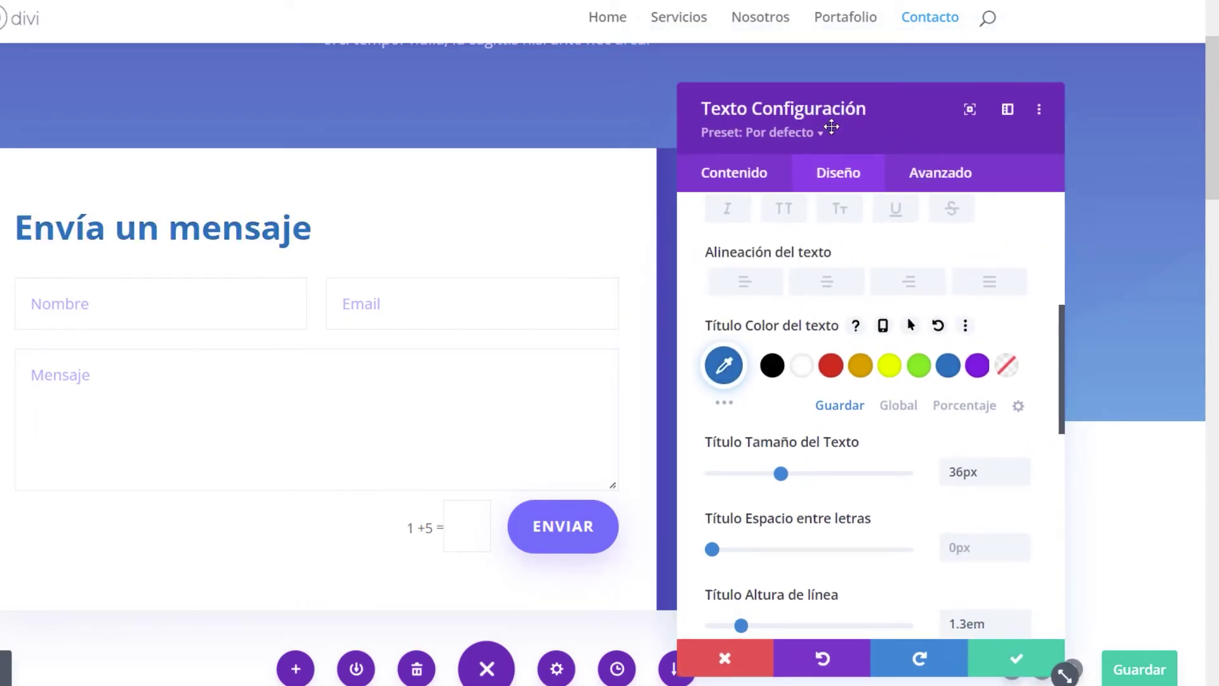
left_click(1008, 662)
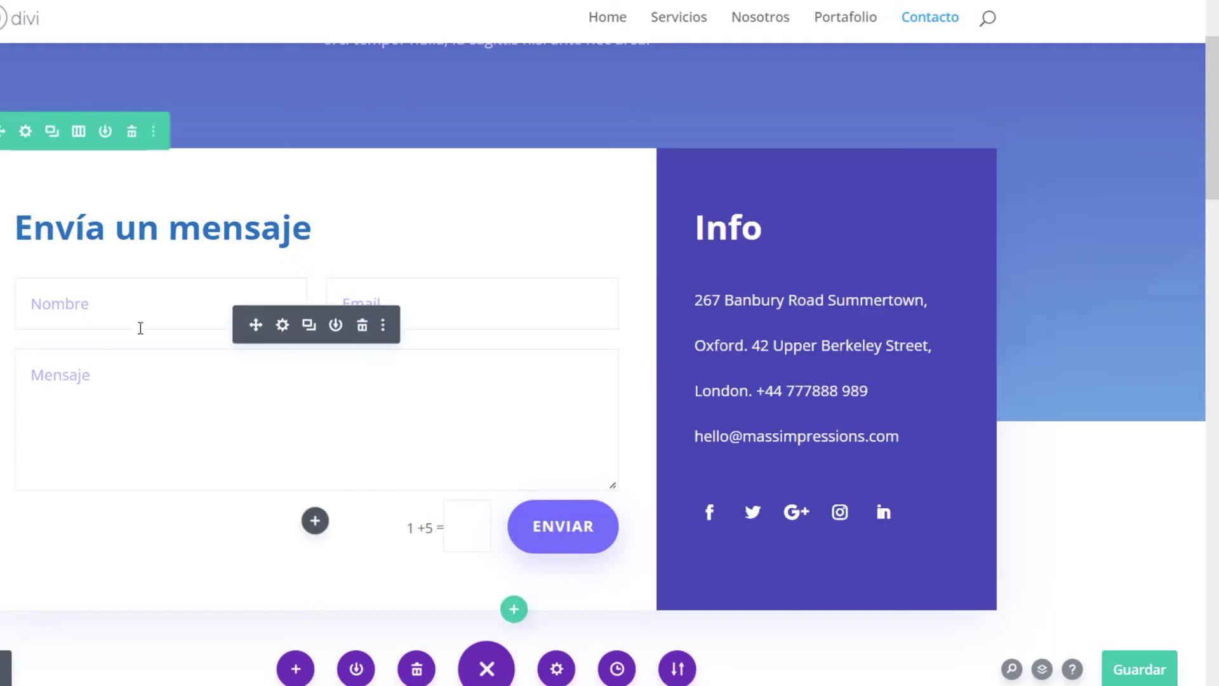
- Set the contact form's captcha text size to 16px and its letter spacing to 2px
left_click(282, 325)
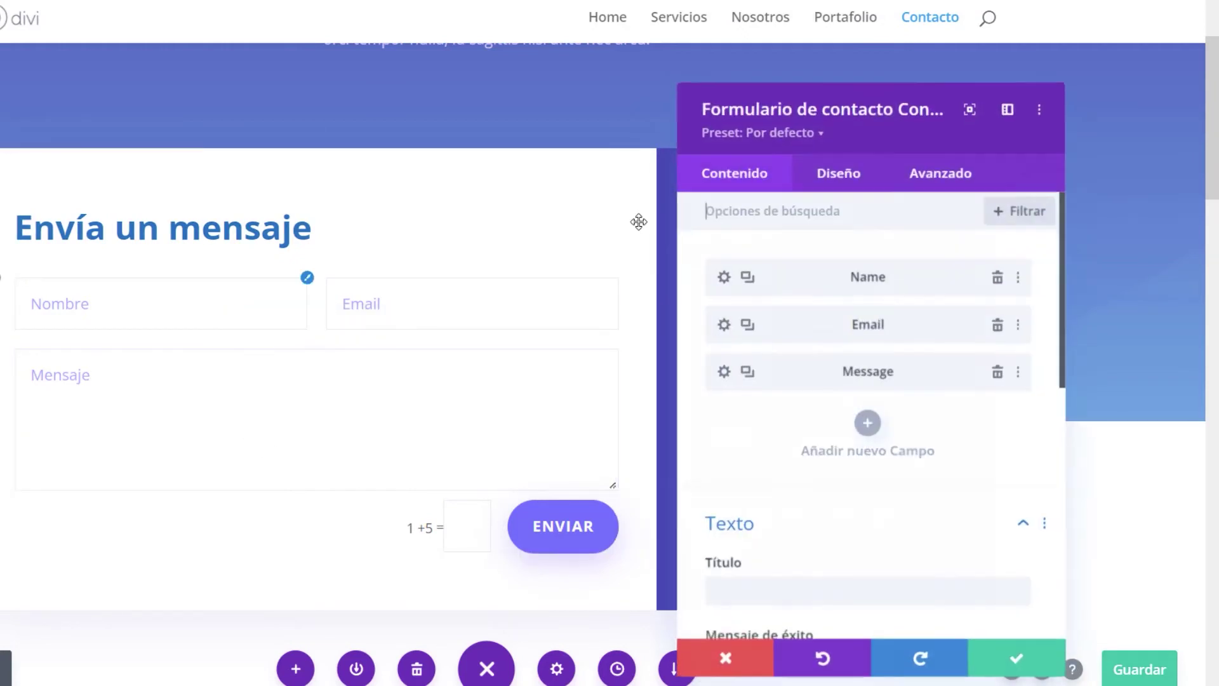
left_click(837, 178)
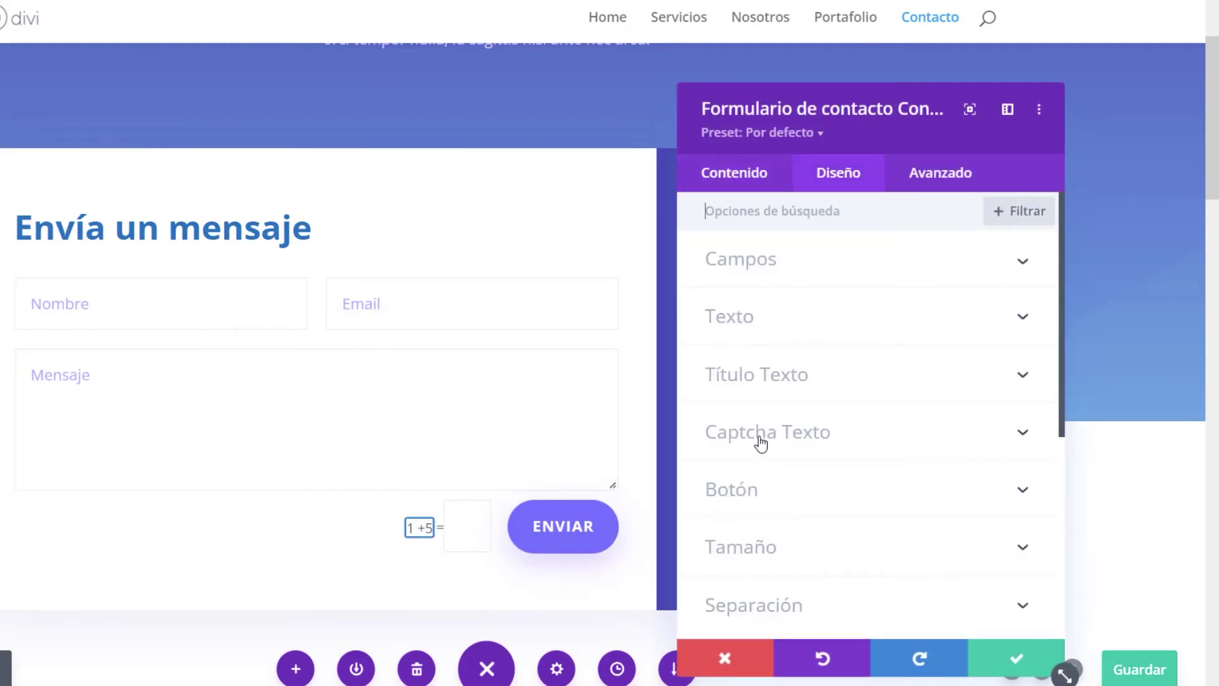
left_click(760, 438)
scroll(789, 406, "down", 5)
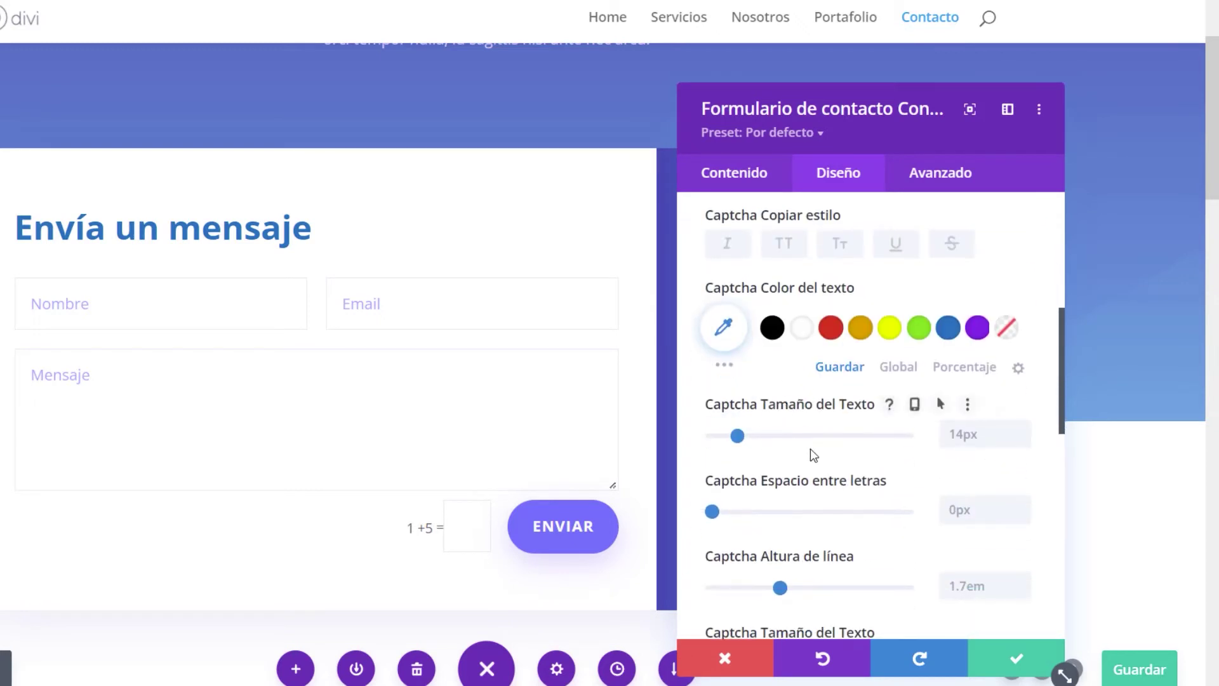
left_click(1020, 335)
left_click(1020, 335)
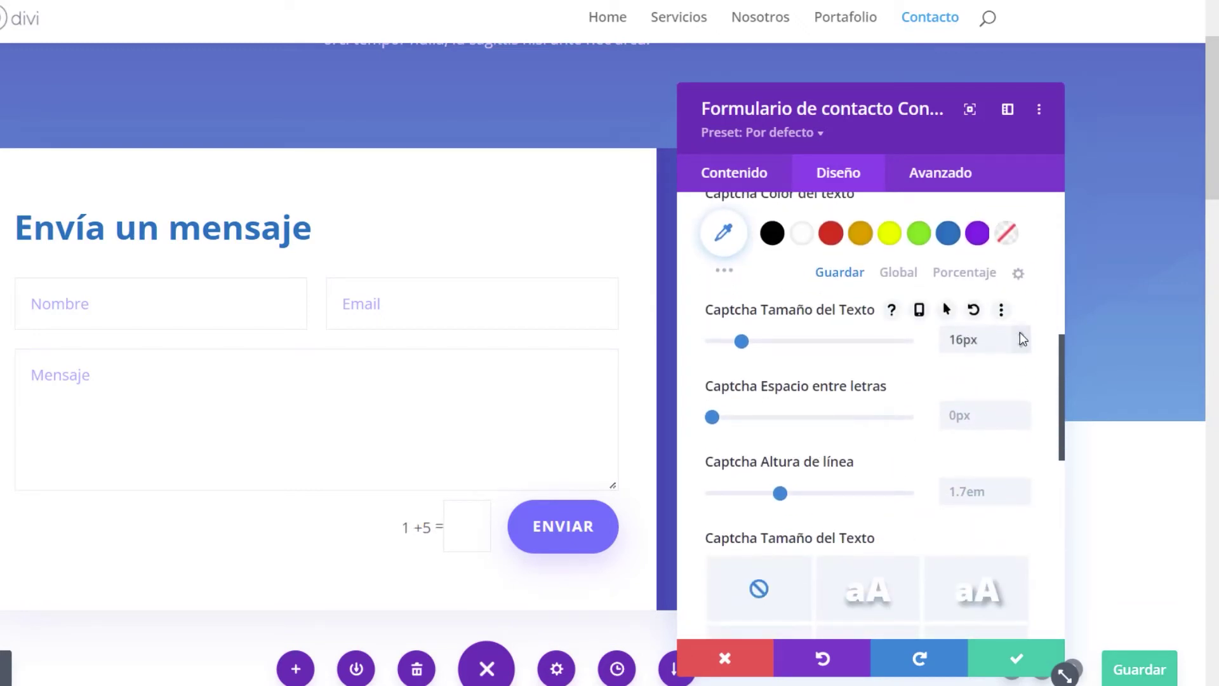
scroll(985, 357, "down", 2)
left_click(1022, 316)
left_click(1022, 317)
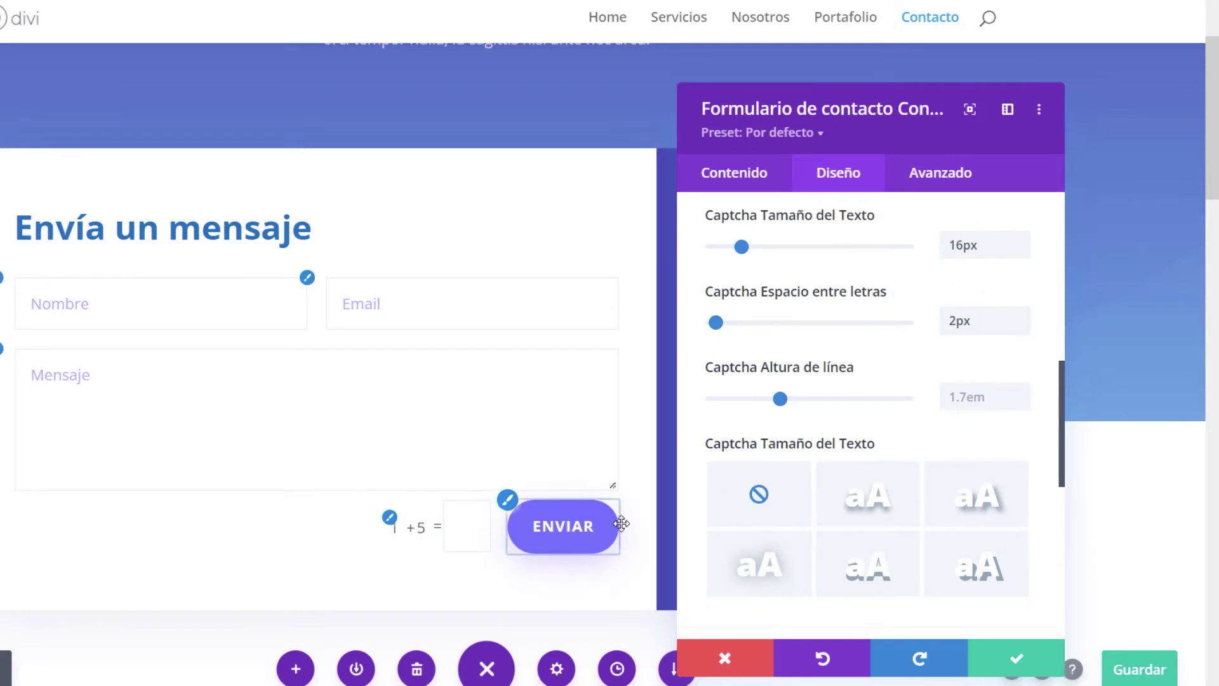
- Set the ENVIAR button's text color to white and its background color to blue (#0c71c3)
scroll(704, 474, "up", 2)
scroll(705, 473, "up", 4)
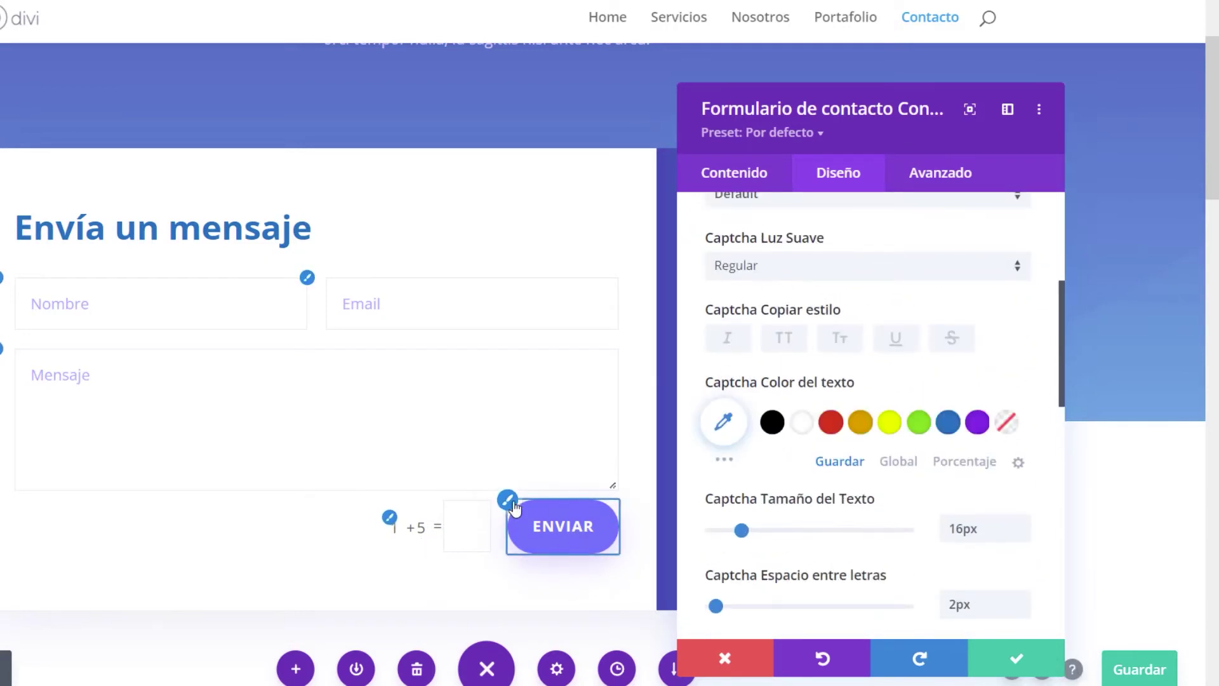
left_click(508, 503)
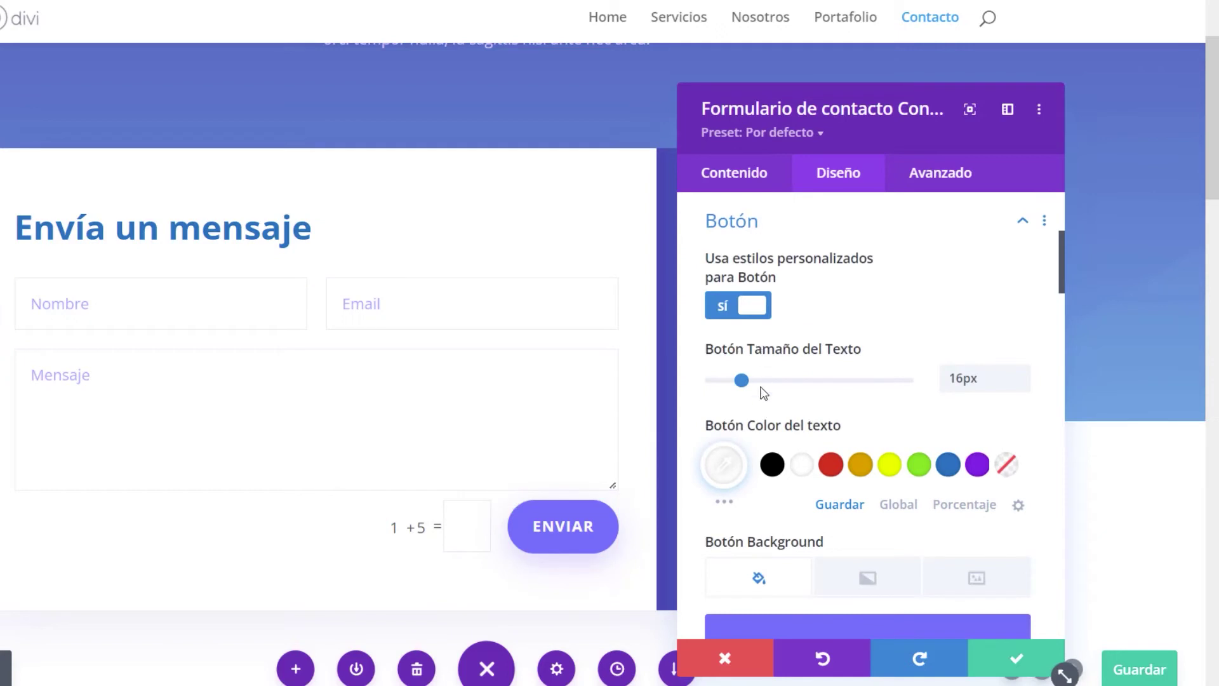
left_click(951, 372)
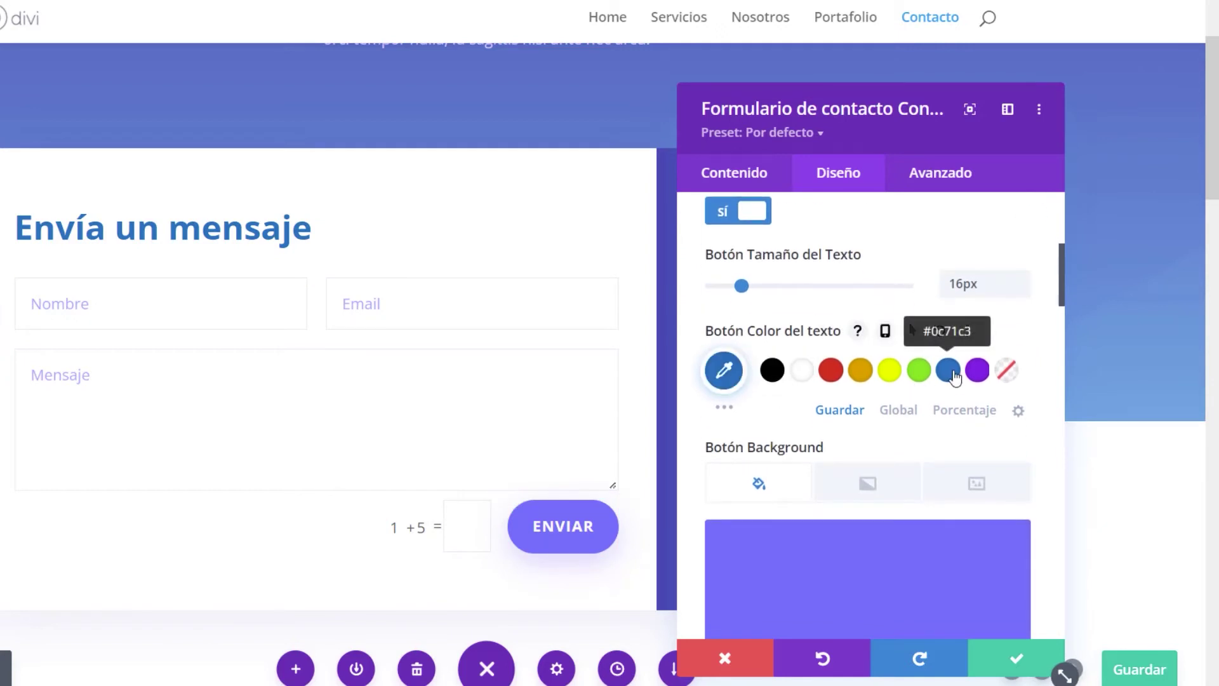
left_click(801, 371)
scroll(844, 407, "down", 5)
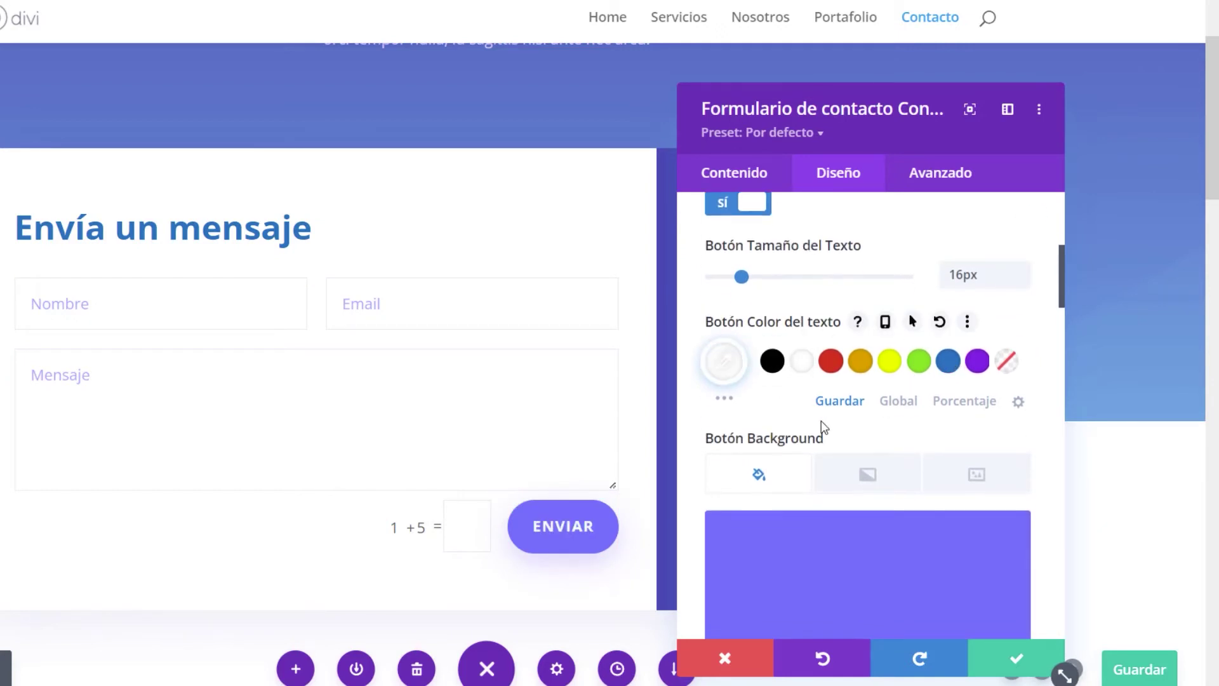
left_click(949, 444)
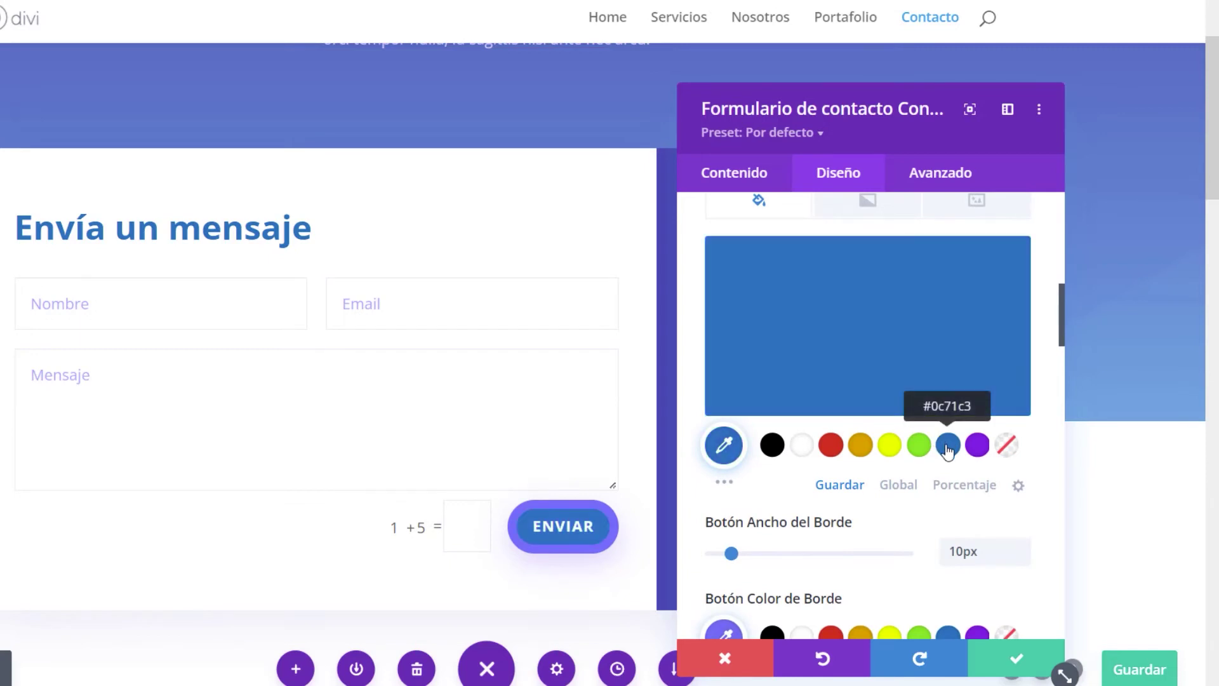
mouse_move(789, 402)
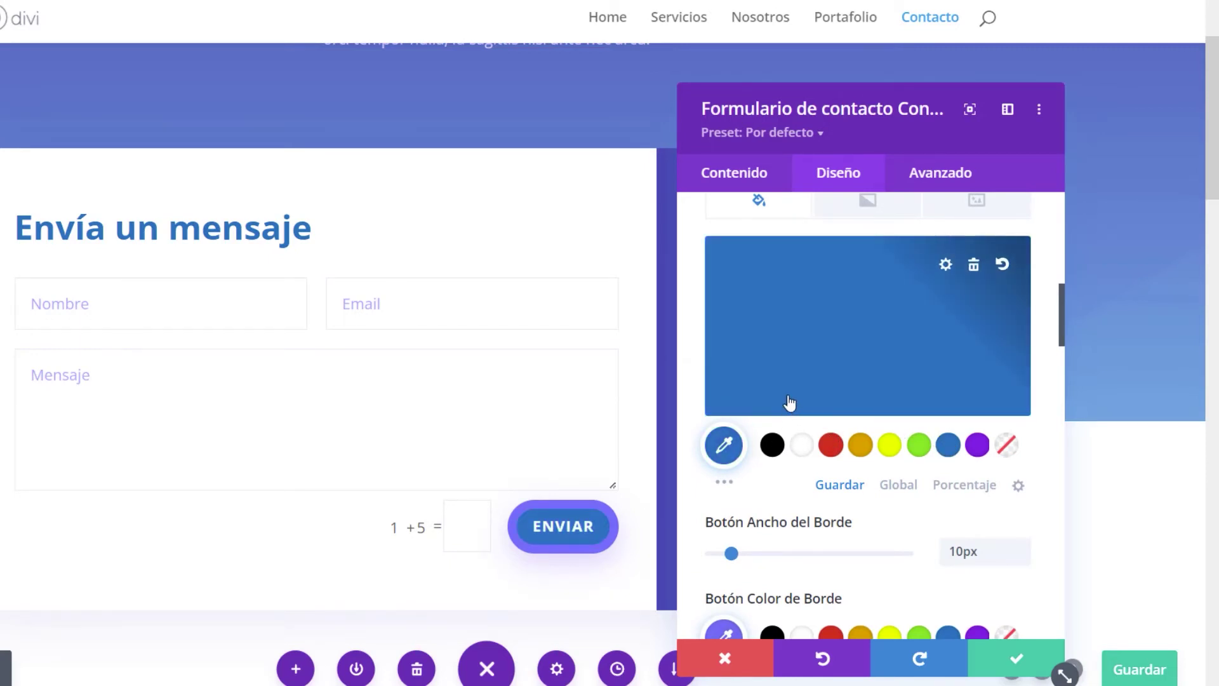
scroll(782, 403, "down", 1)
scroll(782, 406, "up", 1)
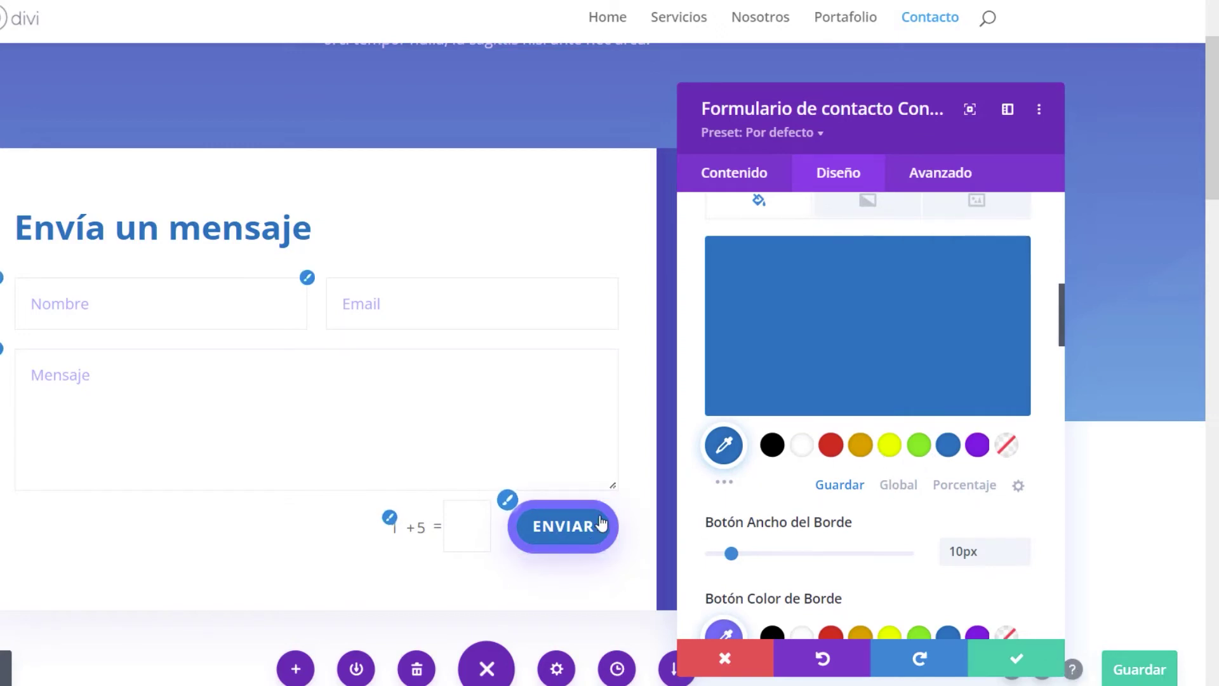
scroll(827, 471, "down", 3)
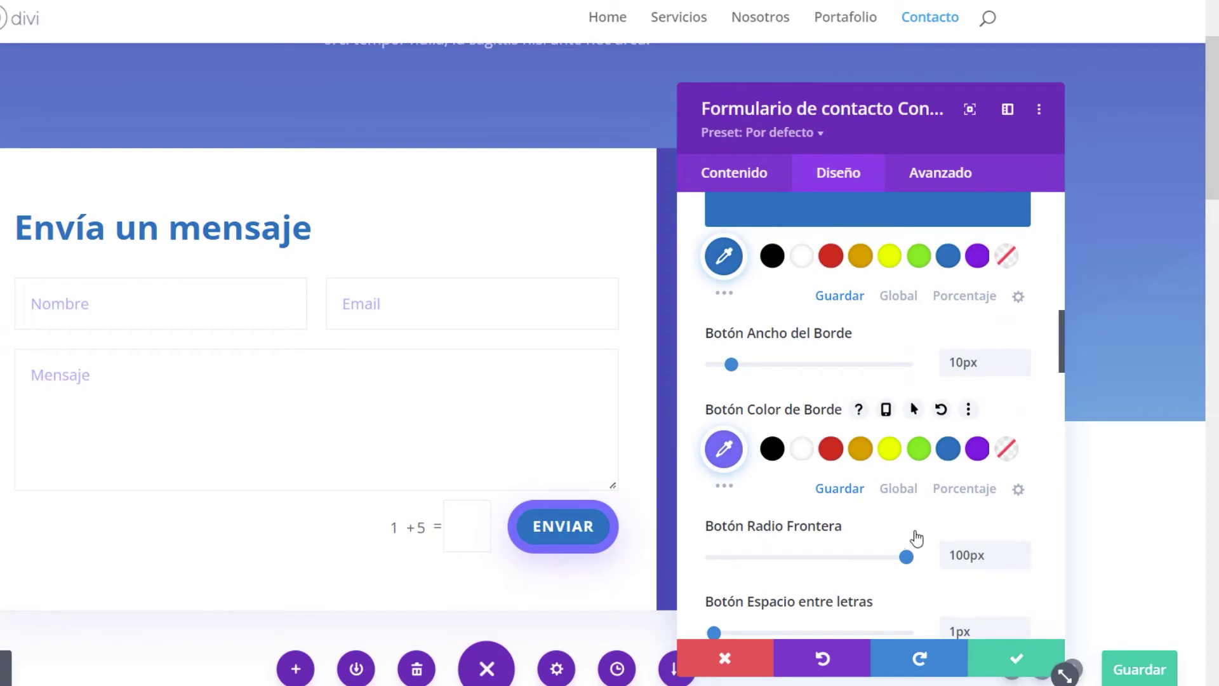
- Try the ENVIAR button's border width at 0px and return it to 10px
left_click(1021, 369)
left_click(1021, 369)
left_click(1021, 368)
left_click(1021, 368)
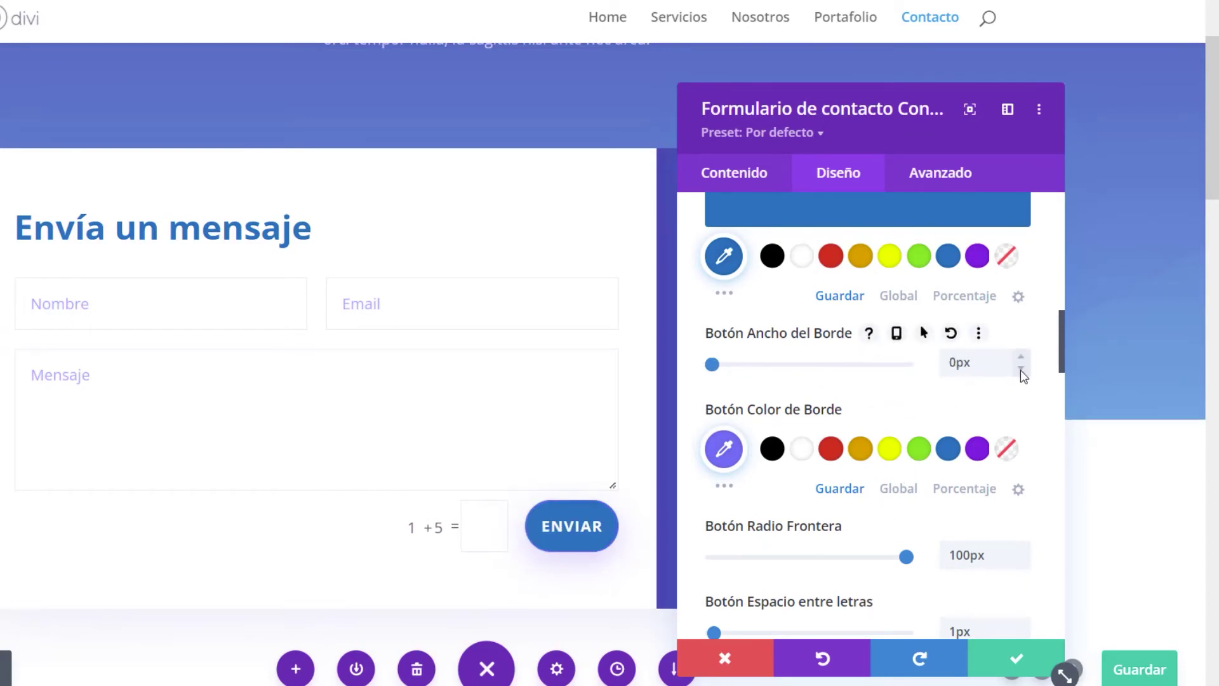
triple_click(1020, 358)
double_click(1021, 358)
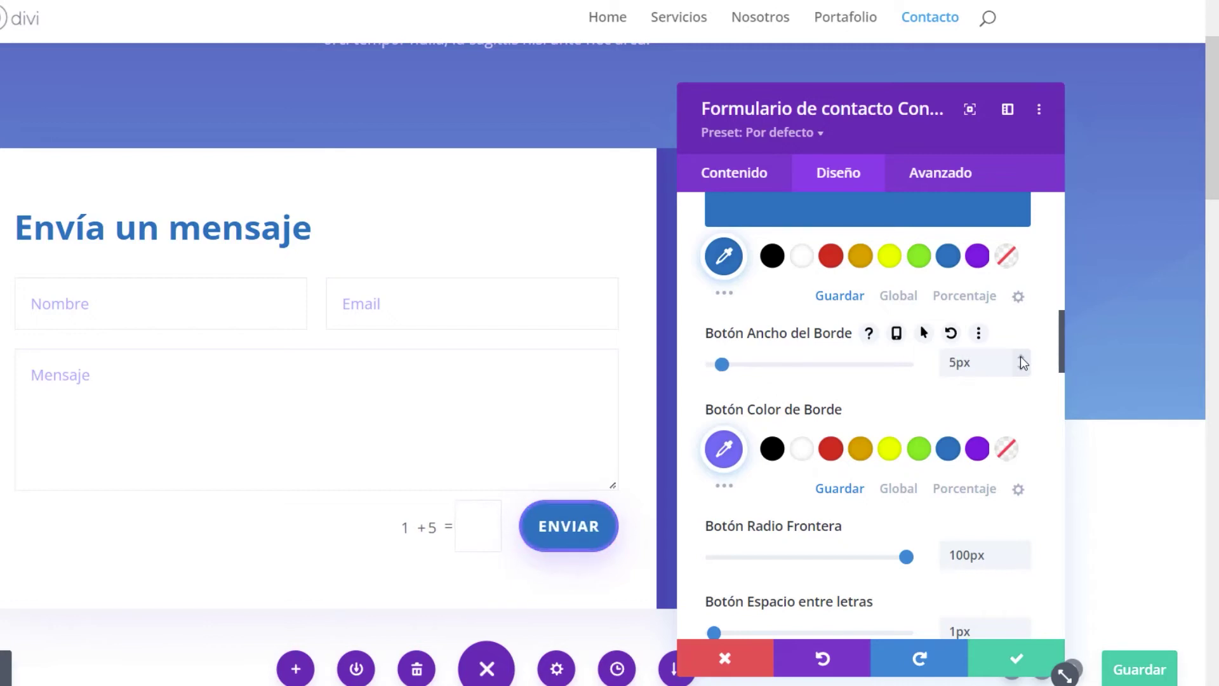
triple_click(1021, 358)
left_click(1021, 358)
left_click(1023, 359)
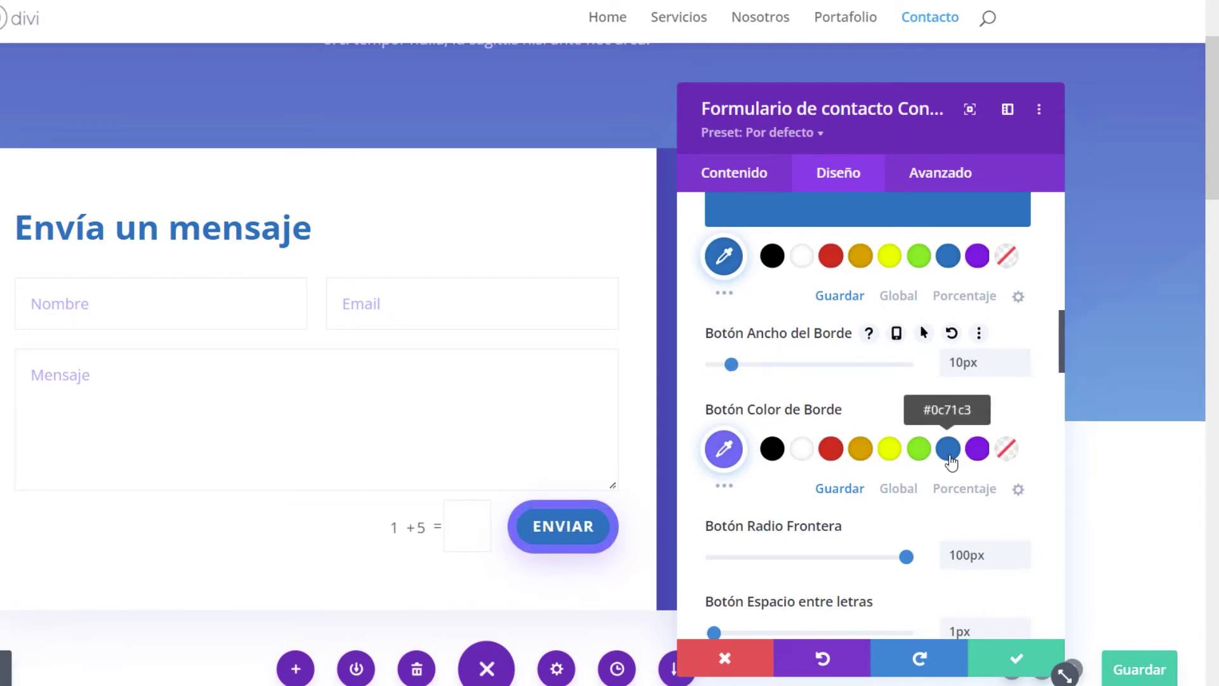
- Set the ENVIAR button's border color to blue (#0c71c3)
left_click(949, 455)
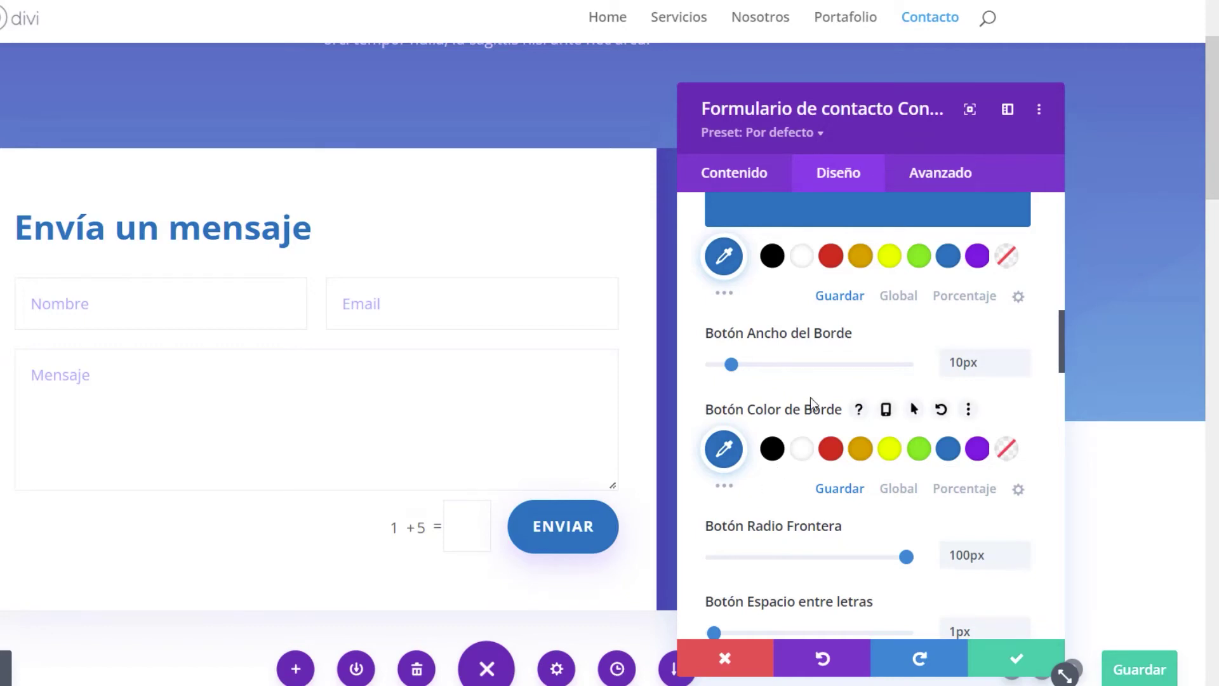
- Set the text color of the contact form's fields to a custom teal blue, #0881a5
scroll(810, 398, "up", 5)
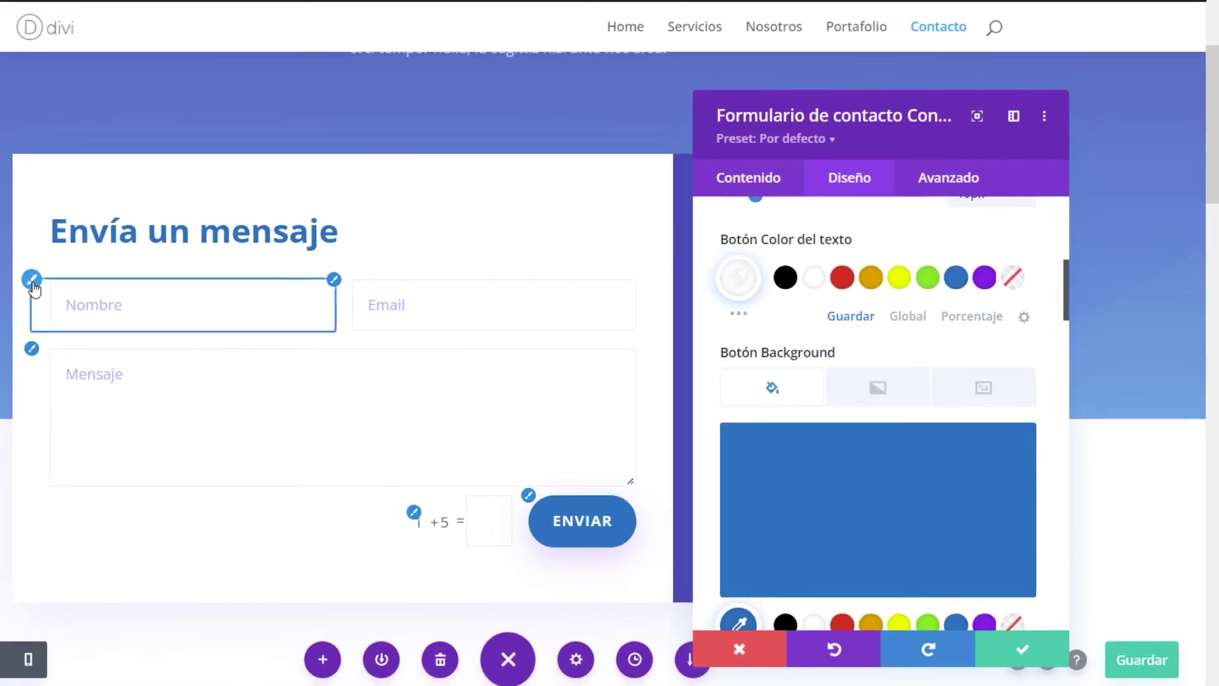
left_click(33, 283)
scroll(790, 399, "down", 2)
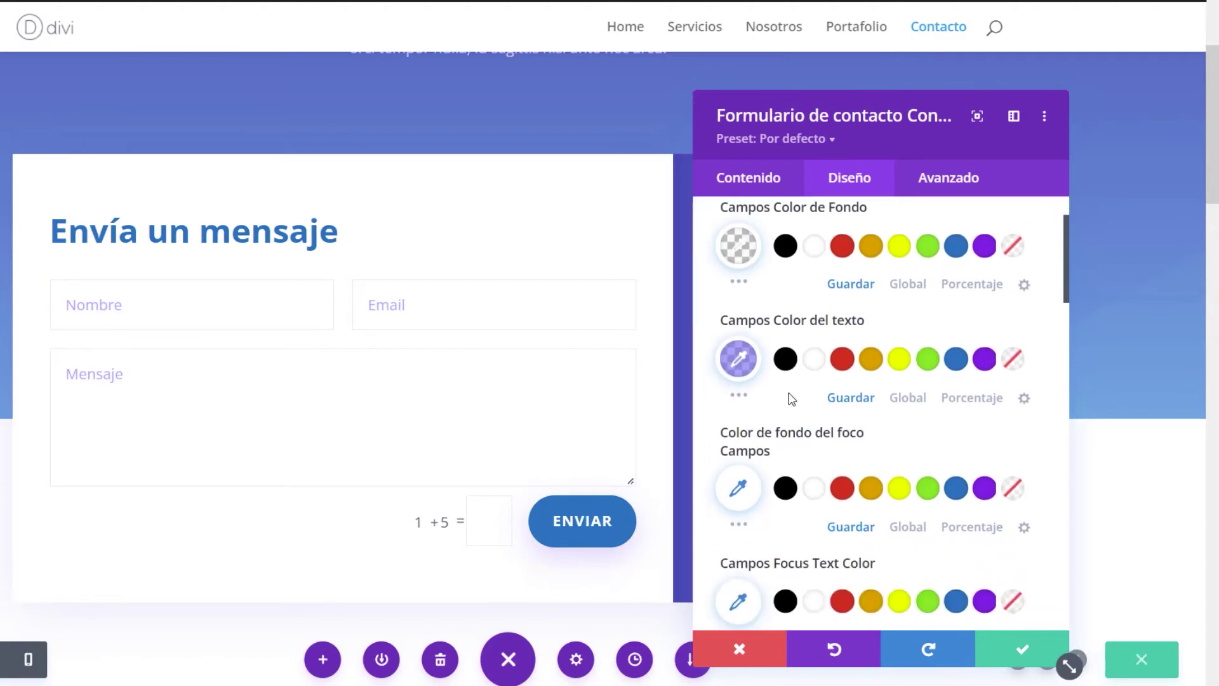
left_click(791, 361)
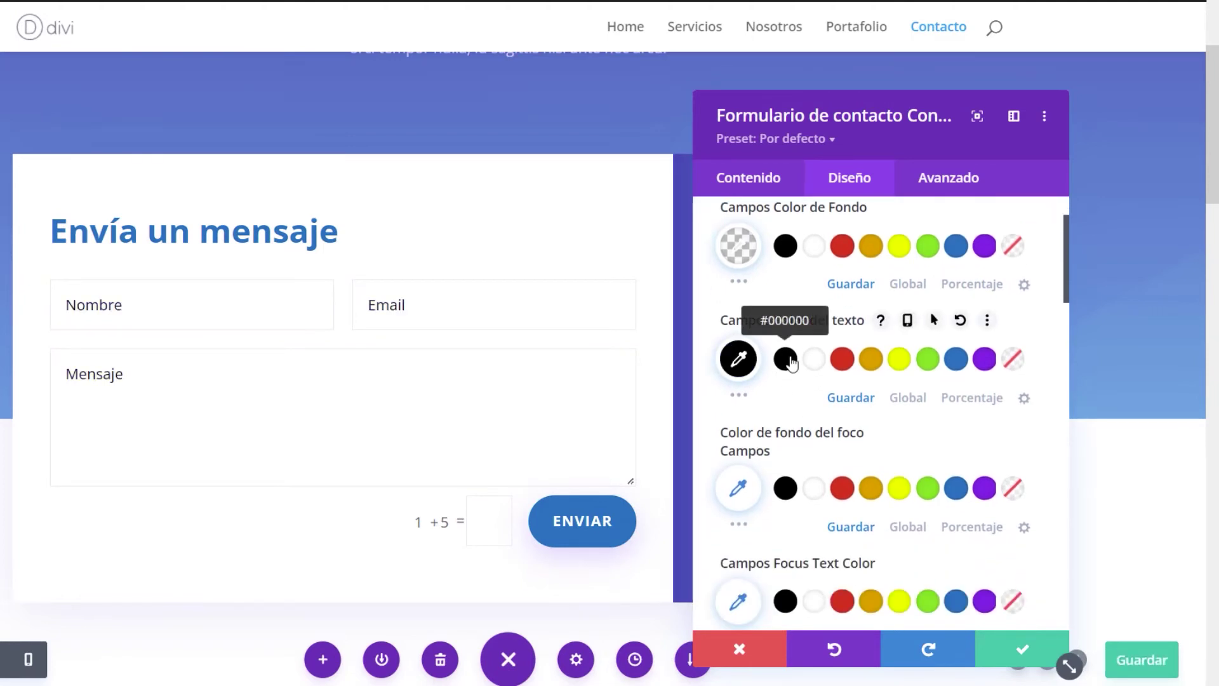
left_click(748, 363)
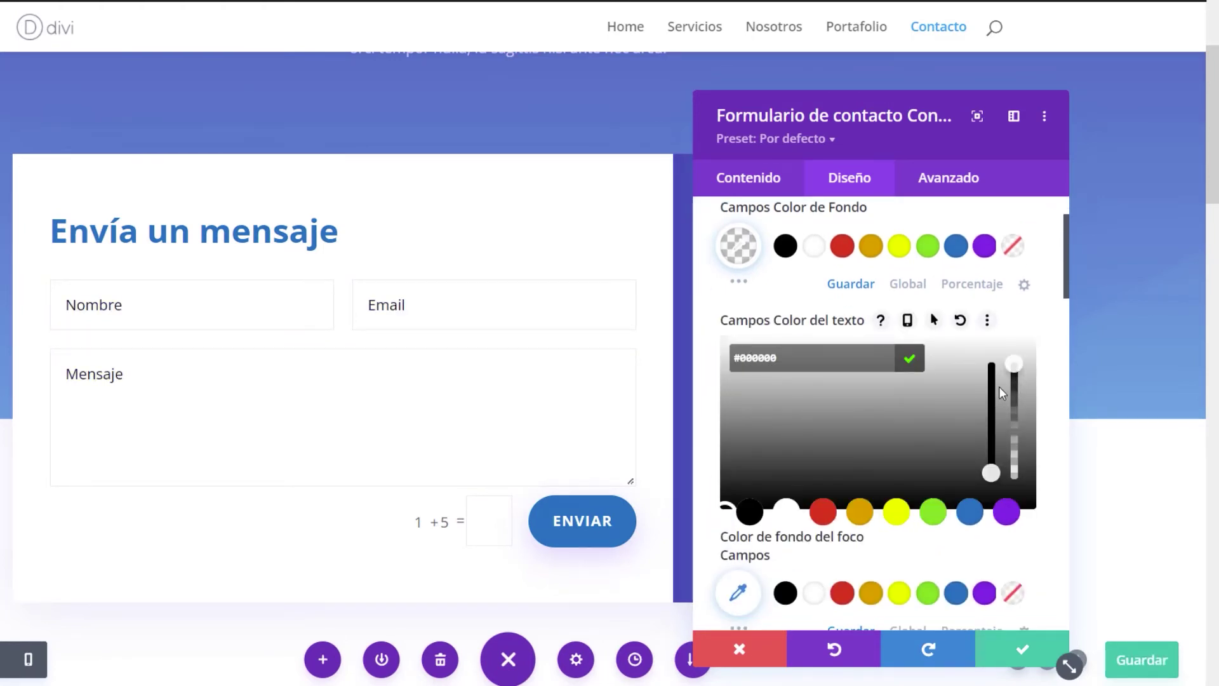
left_click_drag(874, 406, 699, 440)
left_click(968, 513)
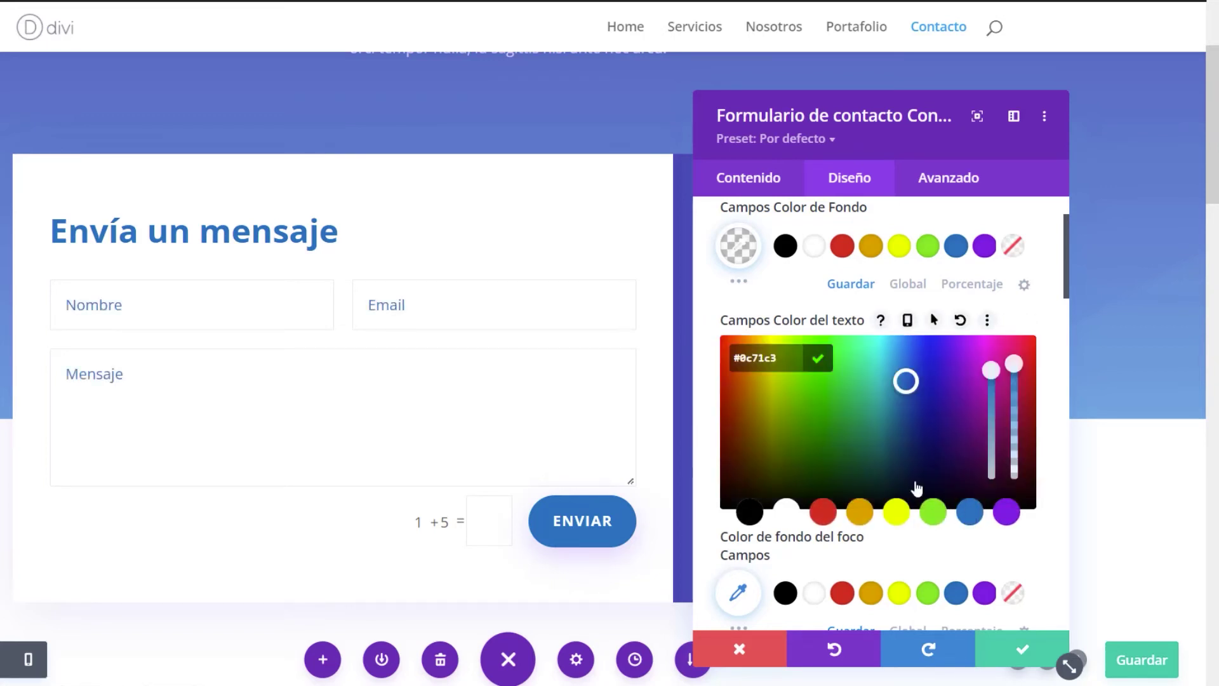
mouse_move(906, 381)
left_mouse_down()
mouse_move(893, 367)
mouse_move(890, 398)
left_mouse_up()
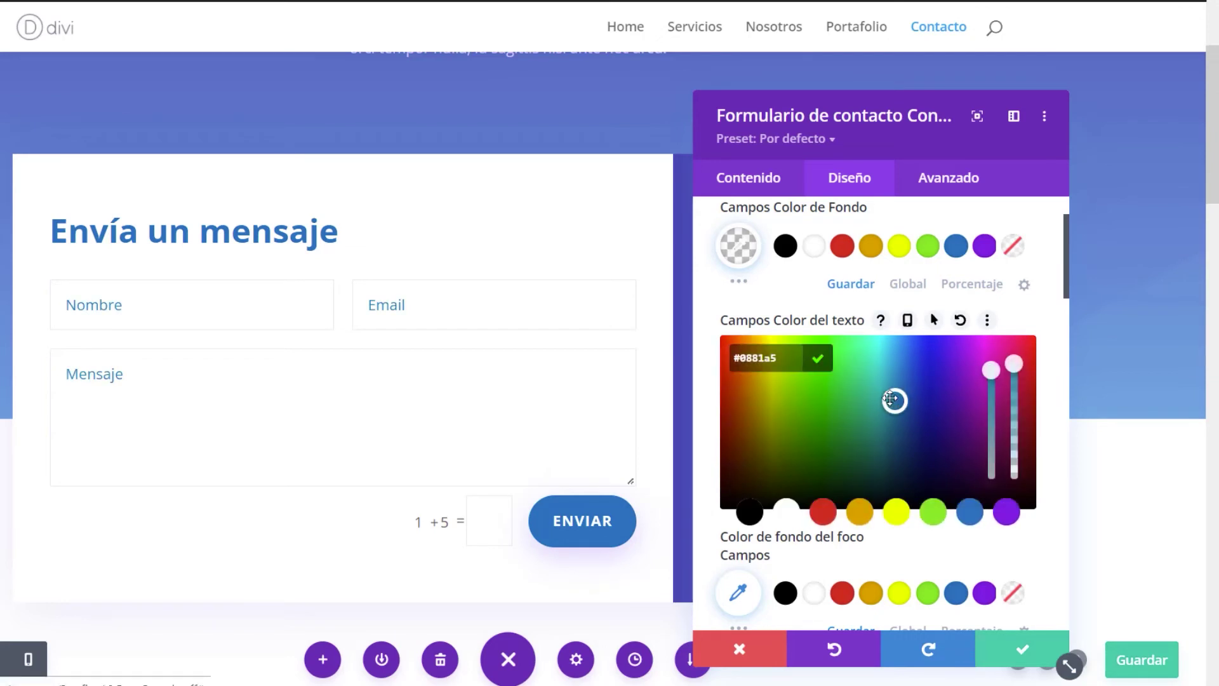
left_click(941, 215)
- Save the contact form module's settings and save the page
left_click_drag(916, 183, 892, 191)
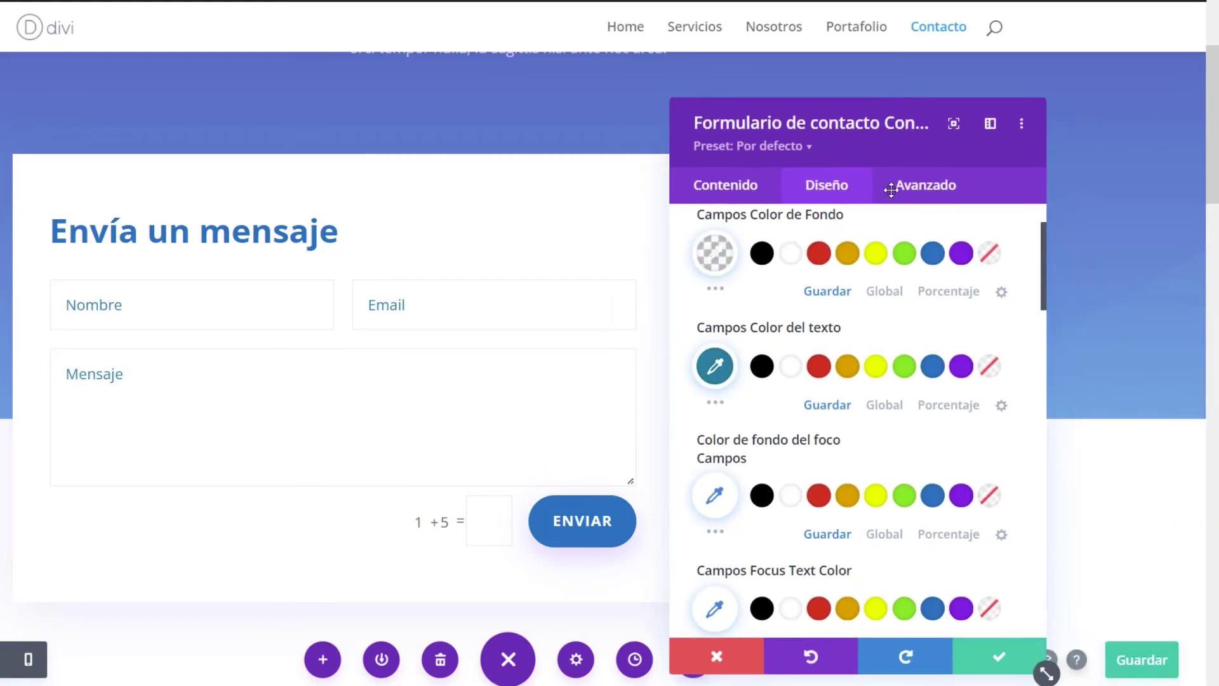
left_click(994, 656)
left_click(1135, 666)
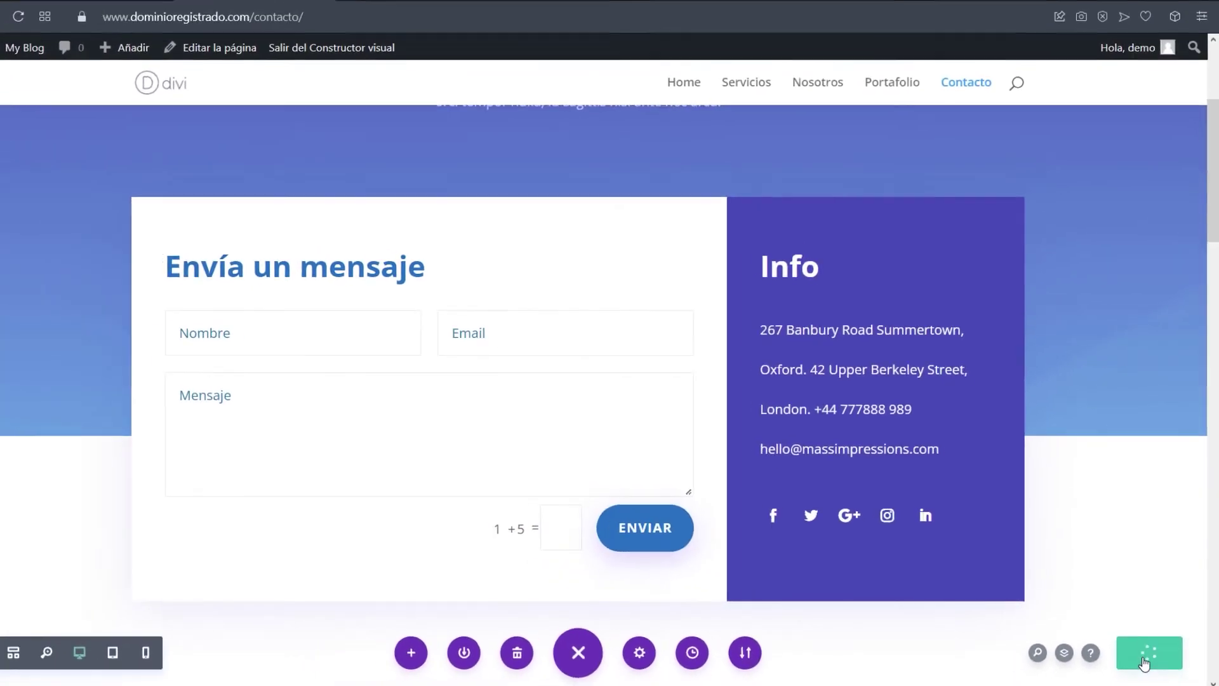
- Examine the page from the "Contact Us" header to the "Frequently Asked Questions" section, including the placeholder questions and answers
scroll(674, 373, "up", 5)
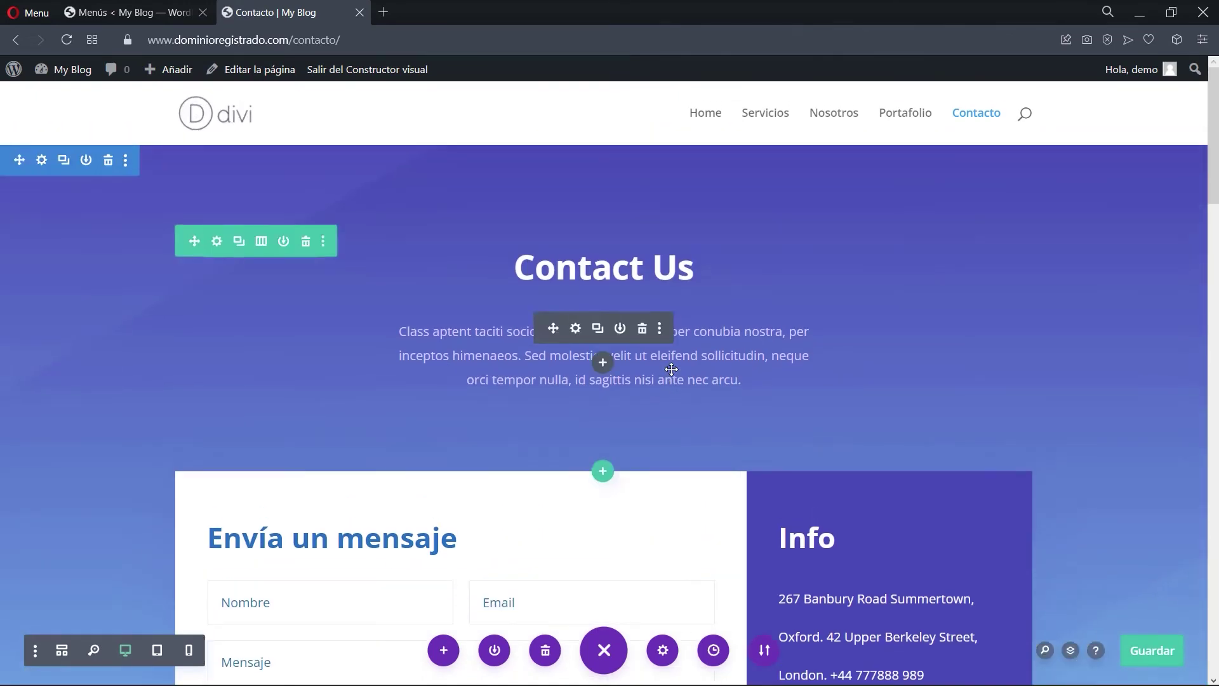
left_click_drag(456, 186, 459, 136)
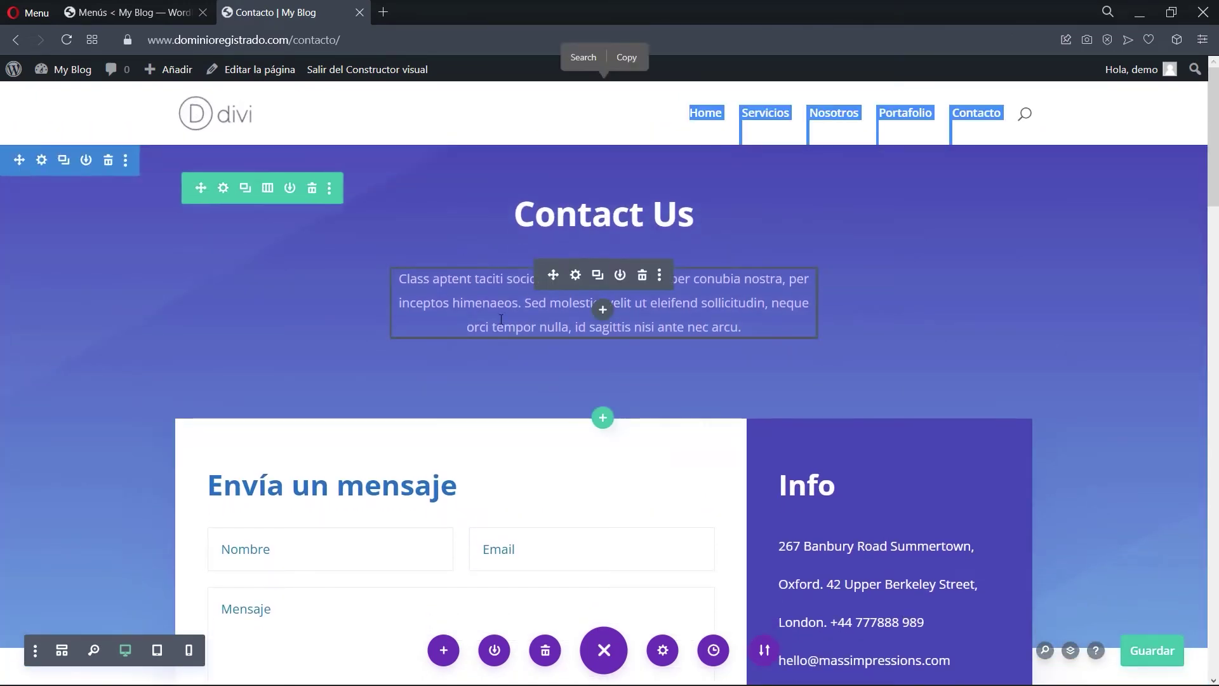
key("Delete")
scroll(489, 285, "down", 10)
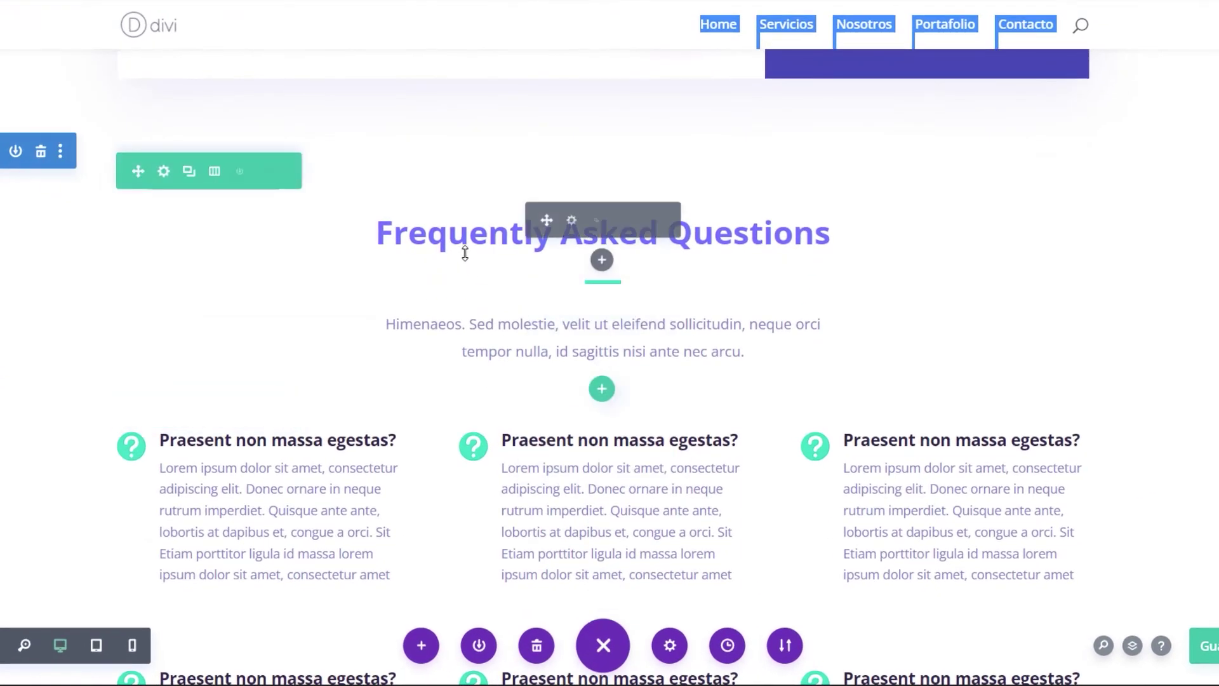
scroll(481, 411, "down", 4)
scroll(479, 407, "up", 3)
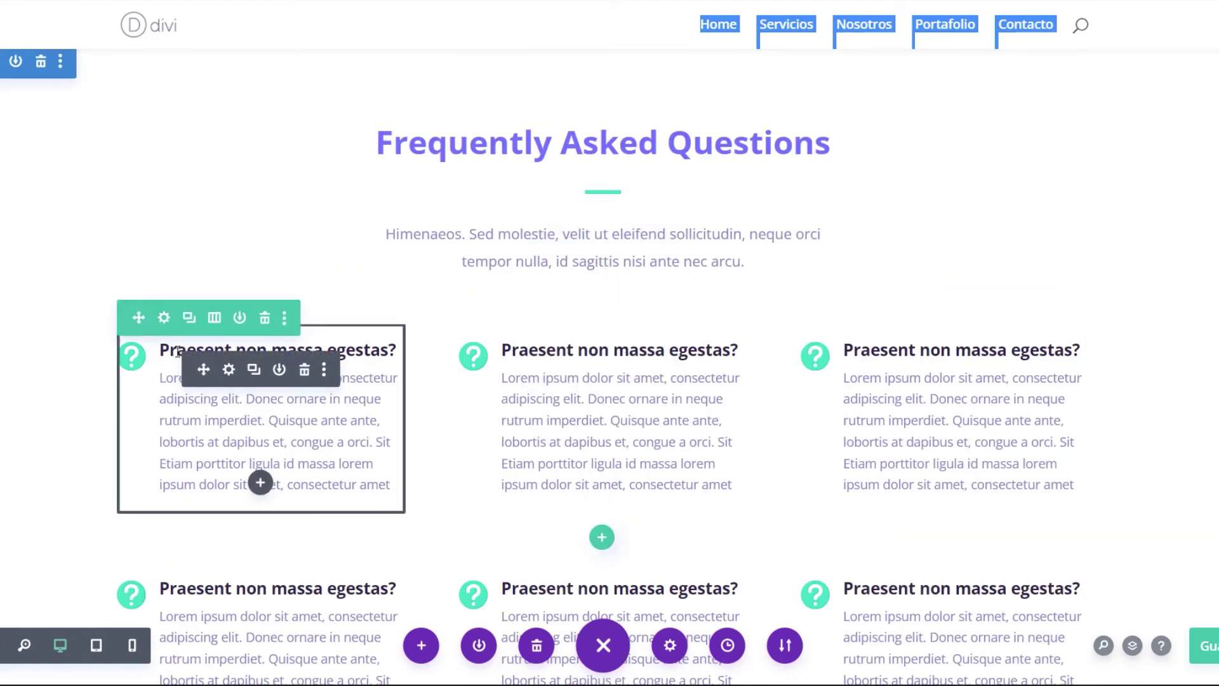
left_click_drag(164, 349, 378, 348)
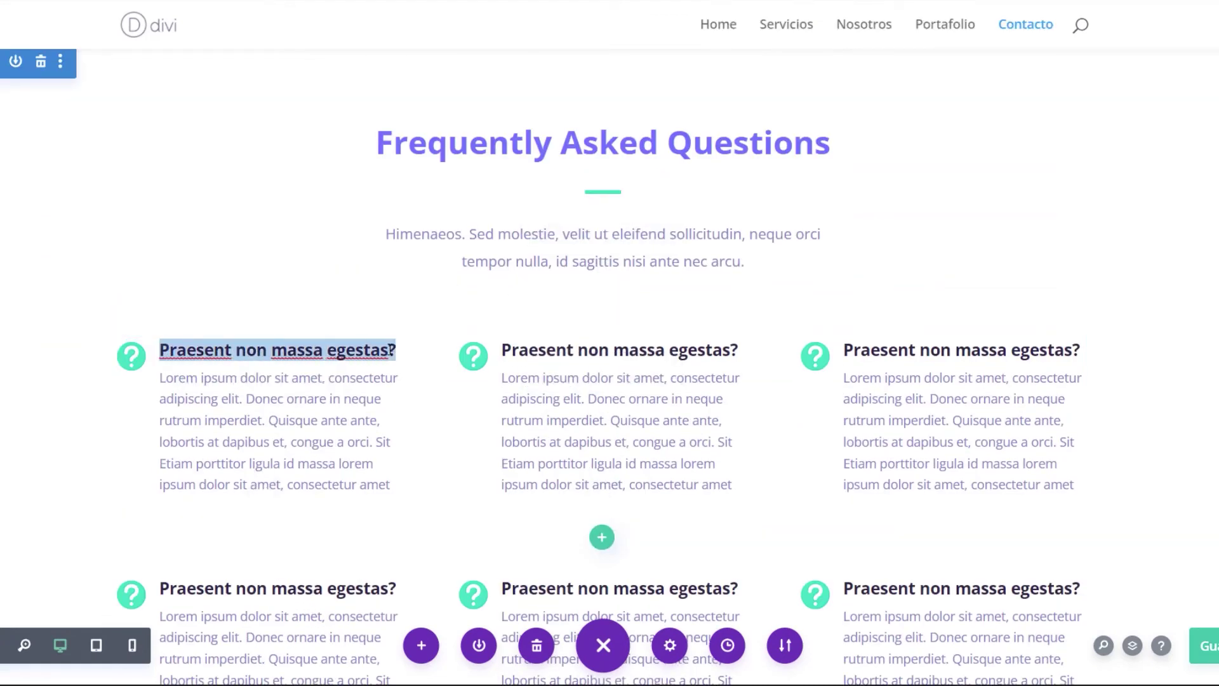
left_click(160, 422)
left_click_drag(161, 384, 318, 451)
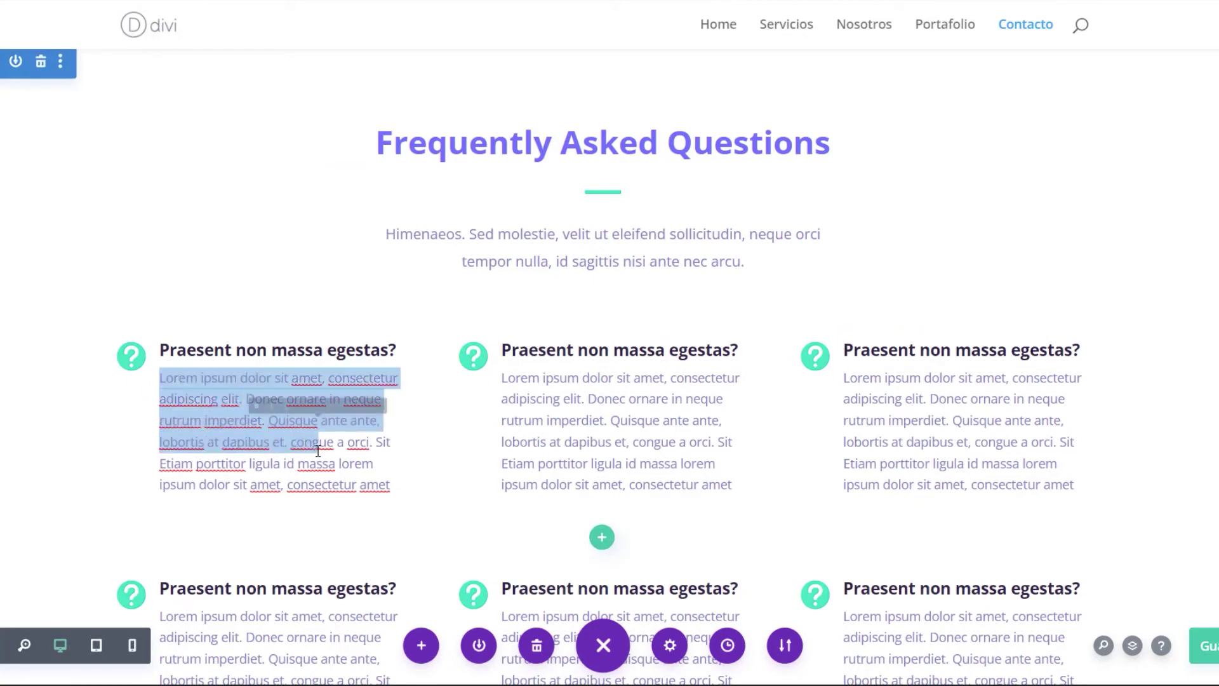
left_click(302, 440)
scroll(374, 278, "up", 7)
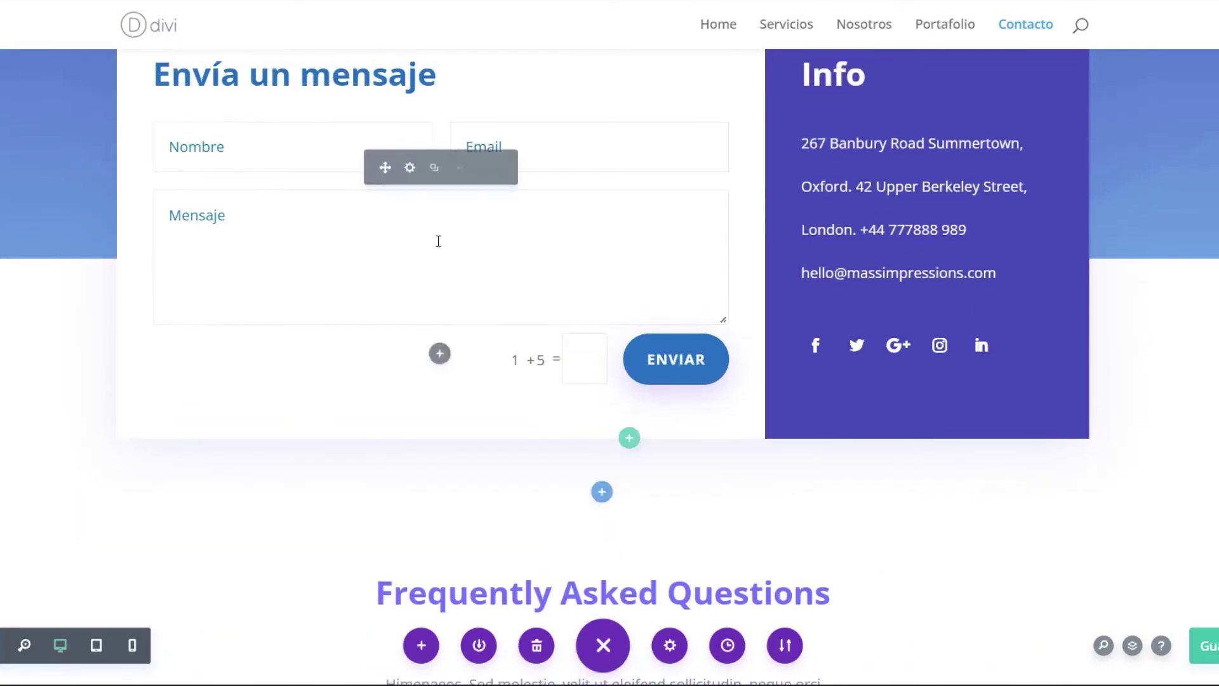
scroll(438, 241, "down", 4)
scroll(466, 470, "down", 3)
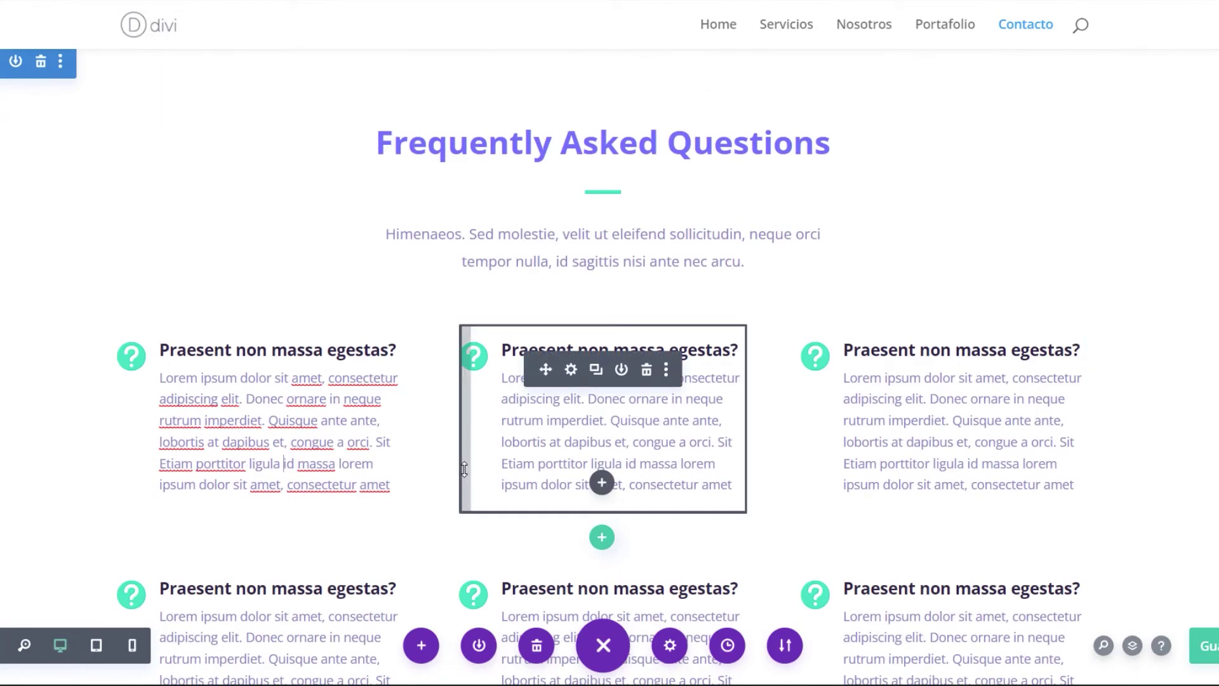
scroll(493, 443, "down", 4)
scroll(493, 444, "up", 10)
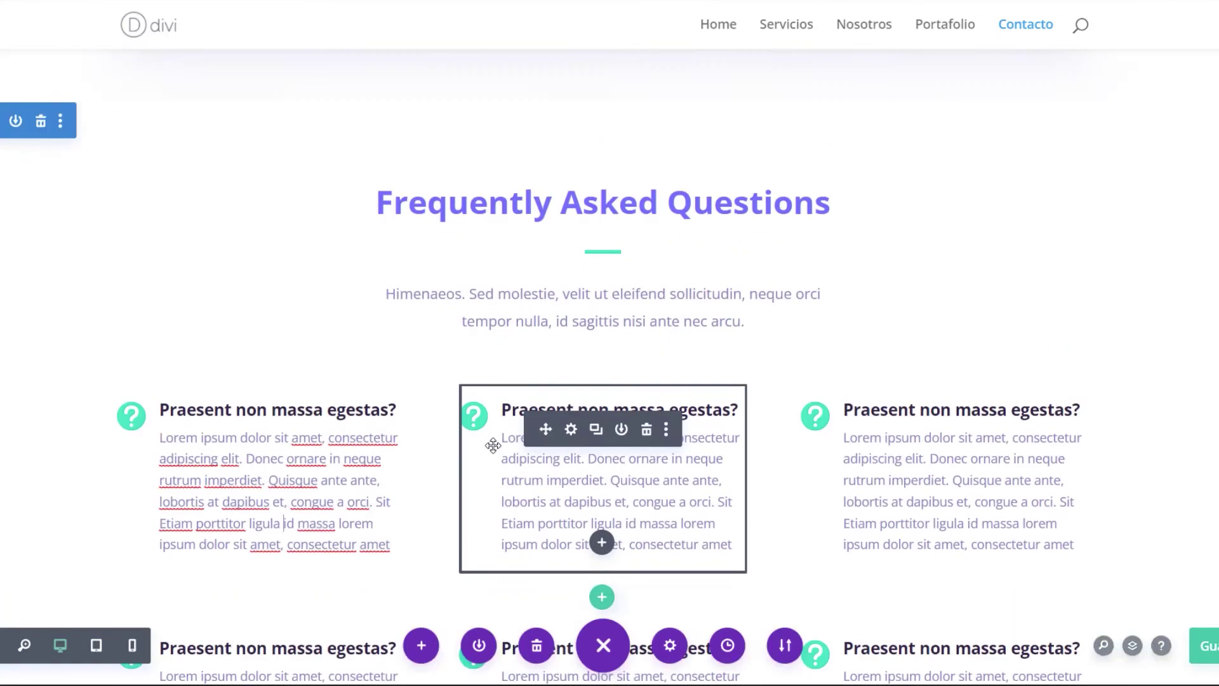
scroll(493, 445, "up", 4)
scroll(492, 445, "up", 2)
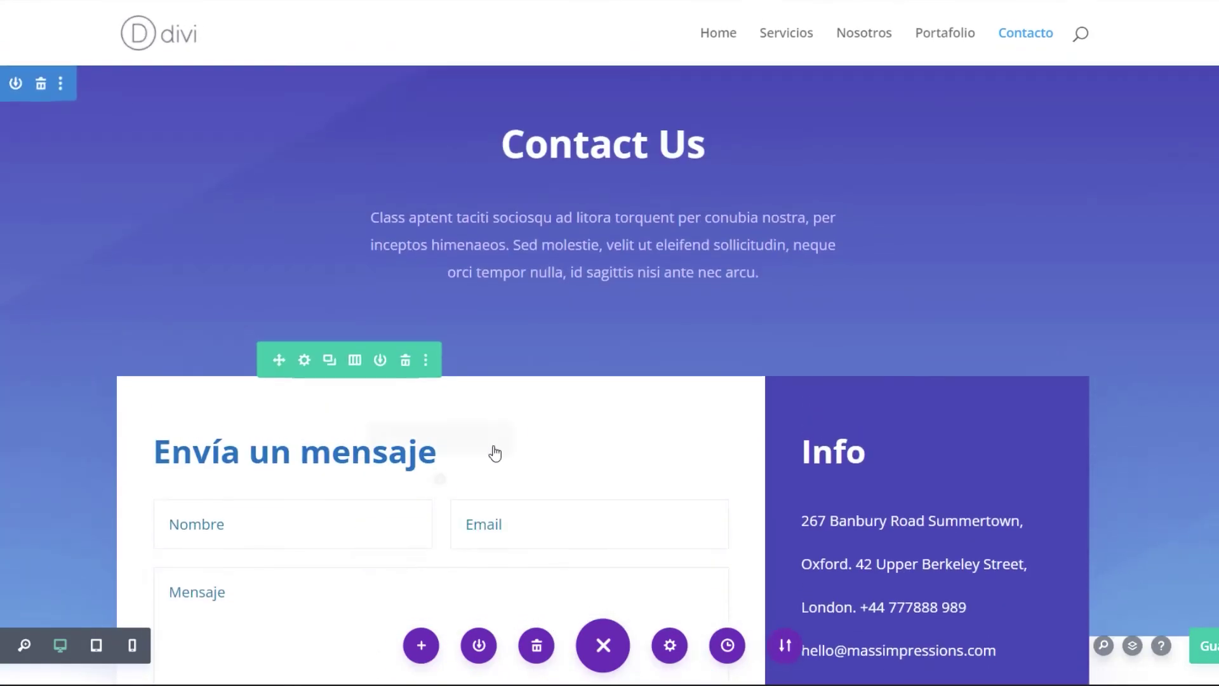
scroll(492, 445, "down", 8)
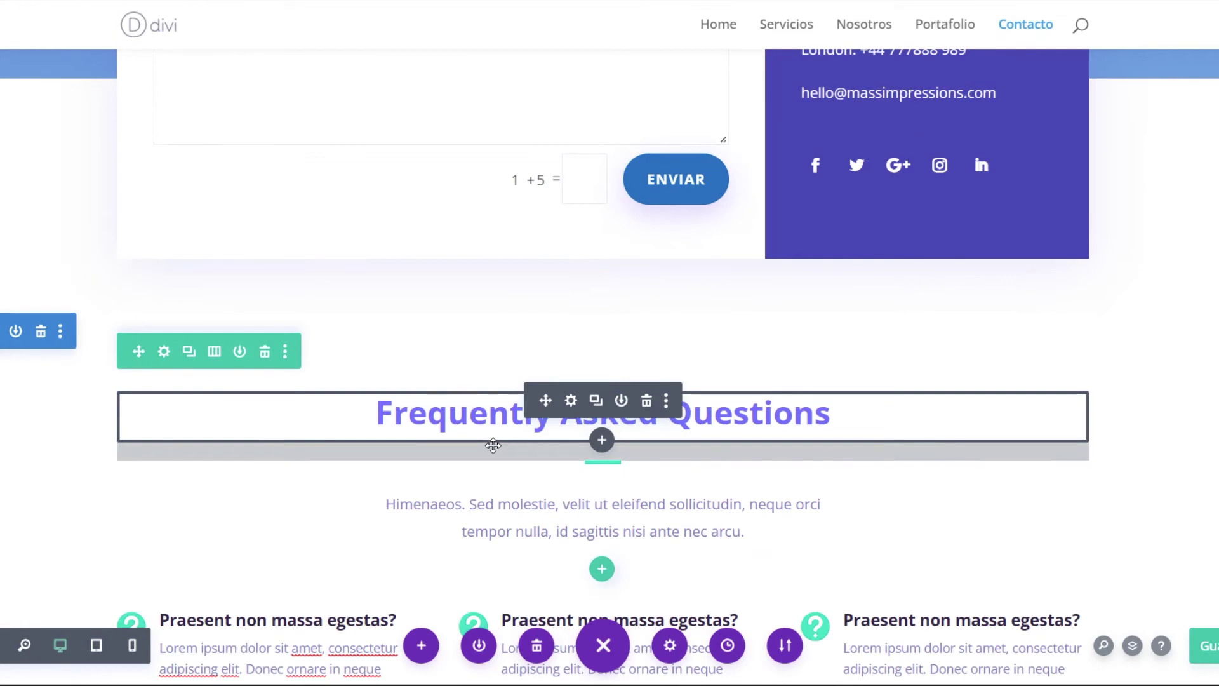
- Delete the e-mail address from the Info column's contact text and save the text module
scroll(492, 445, "up", 4)
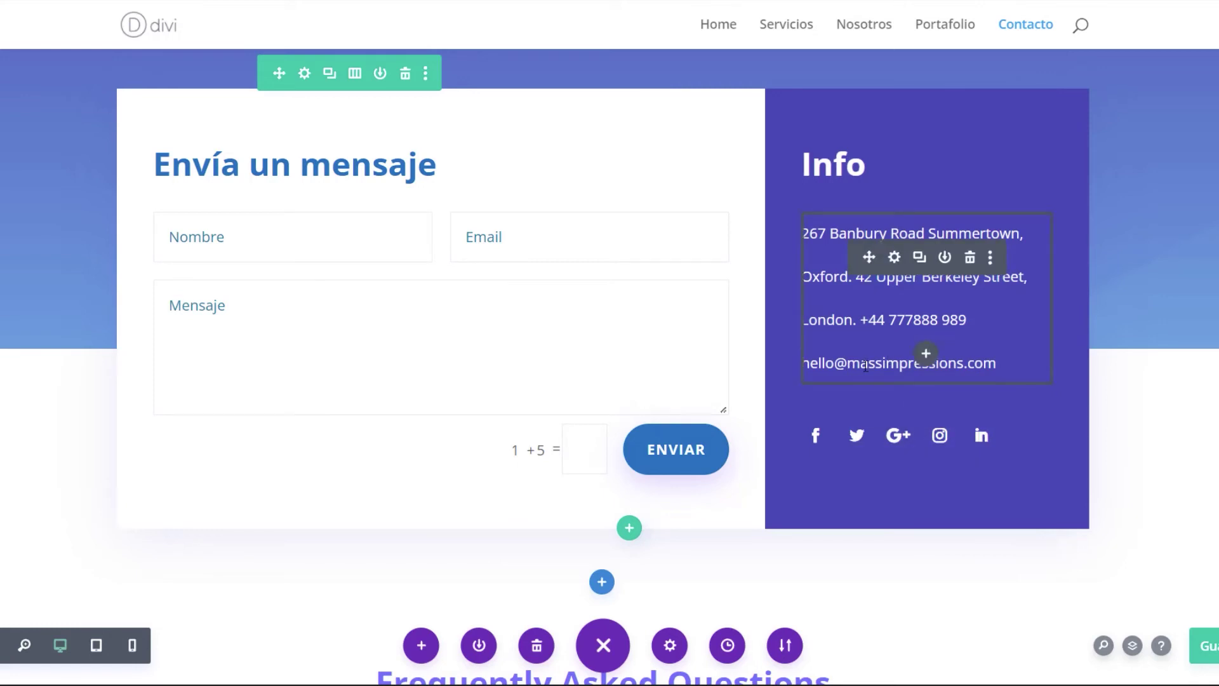
left_click(894, 257)
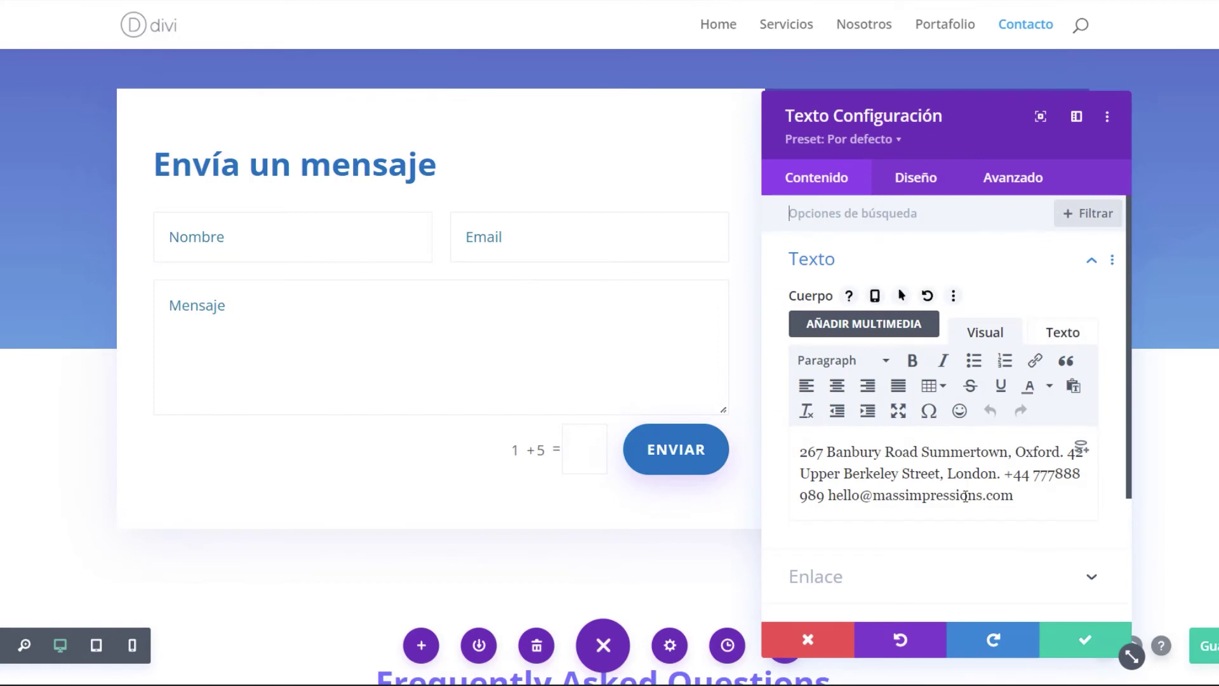
left_click_drag(828, 496, 1022, 503)
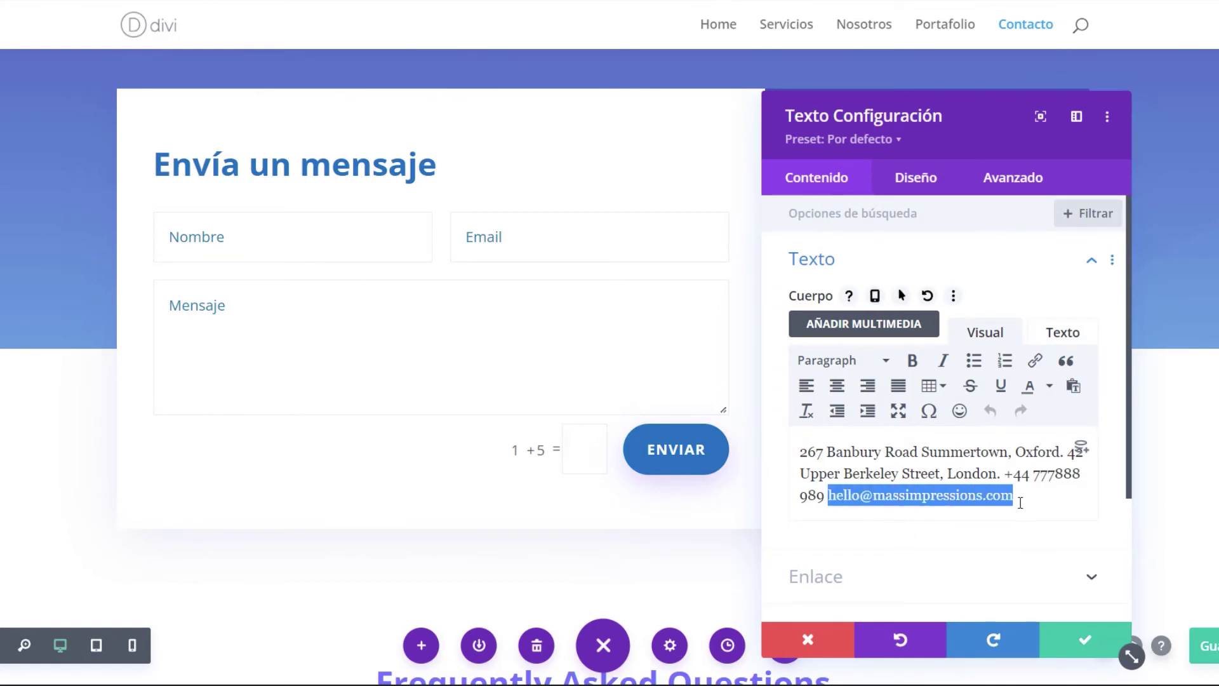
key("BackSpace")
left_click(1069, 649)
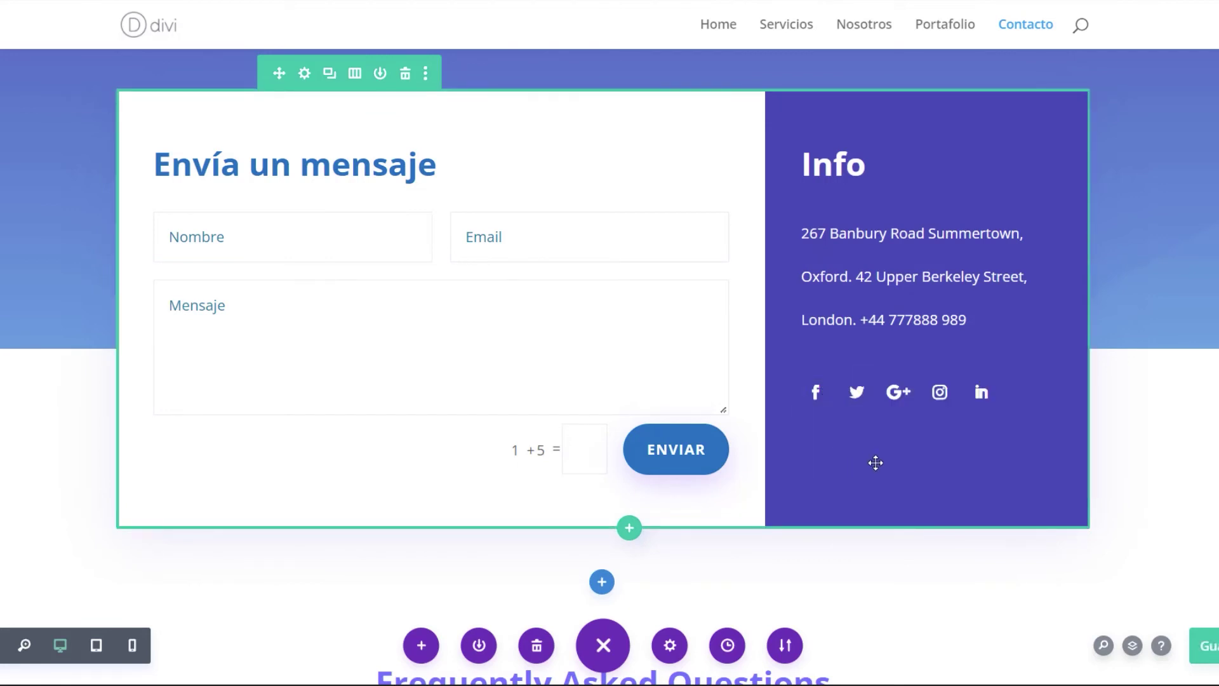
- Remove the google-plus and linkedin networks from the Info column's social media module
mouse_move(889, 404)
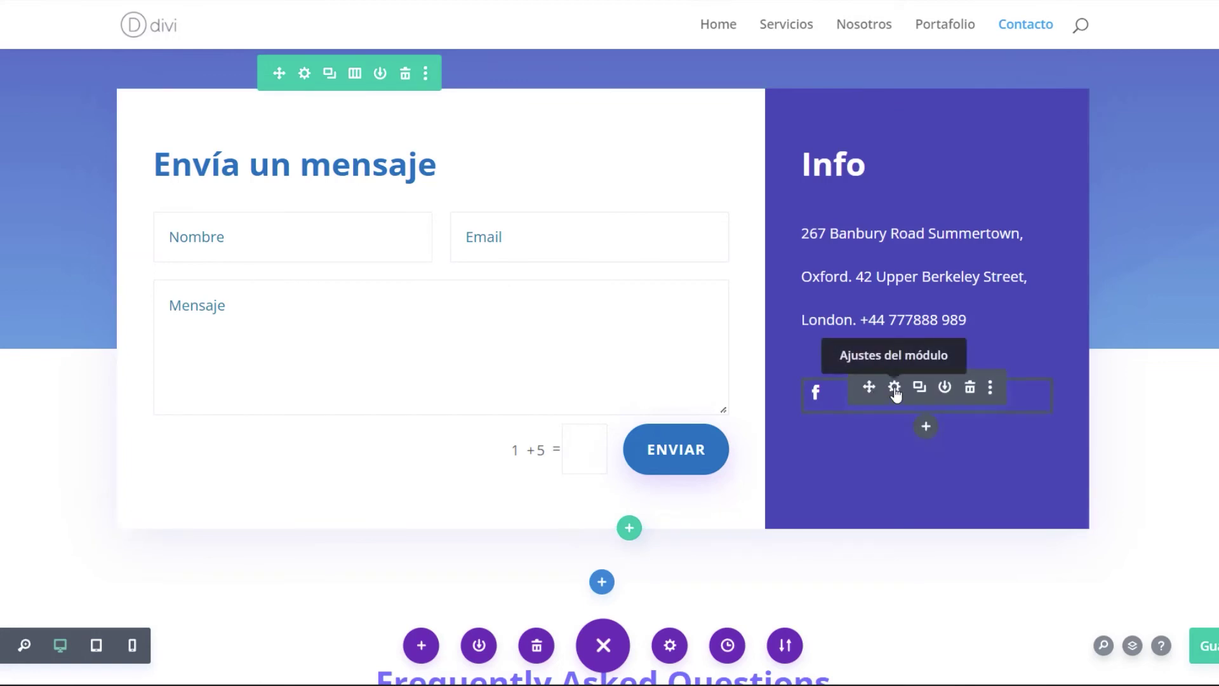
left_click(895, 387)
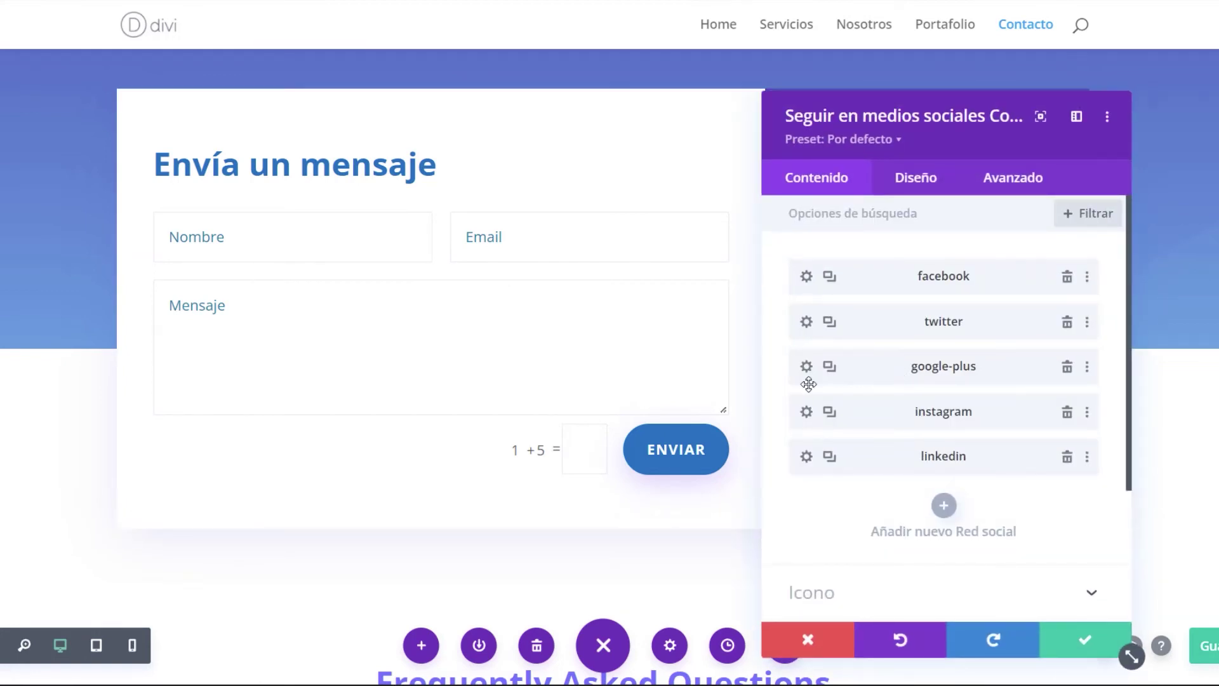
left_click(1066, 368)
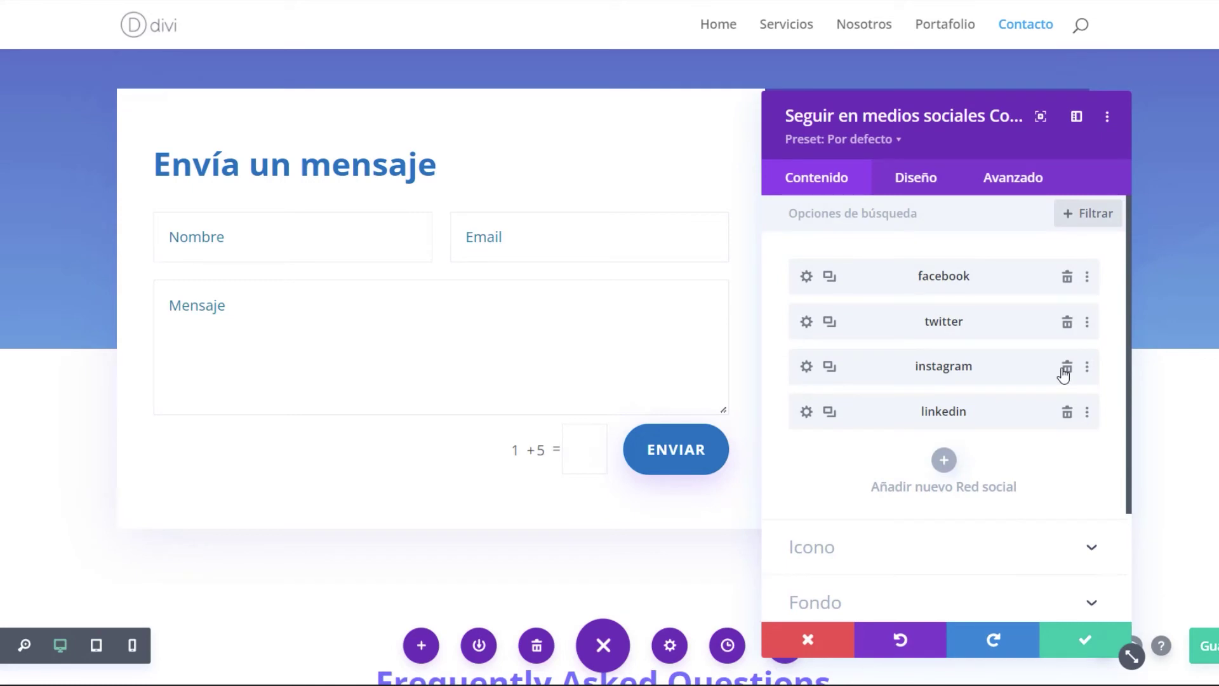
left_click(1067, 413)
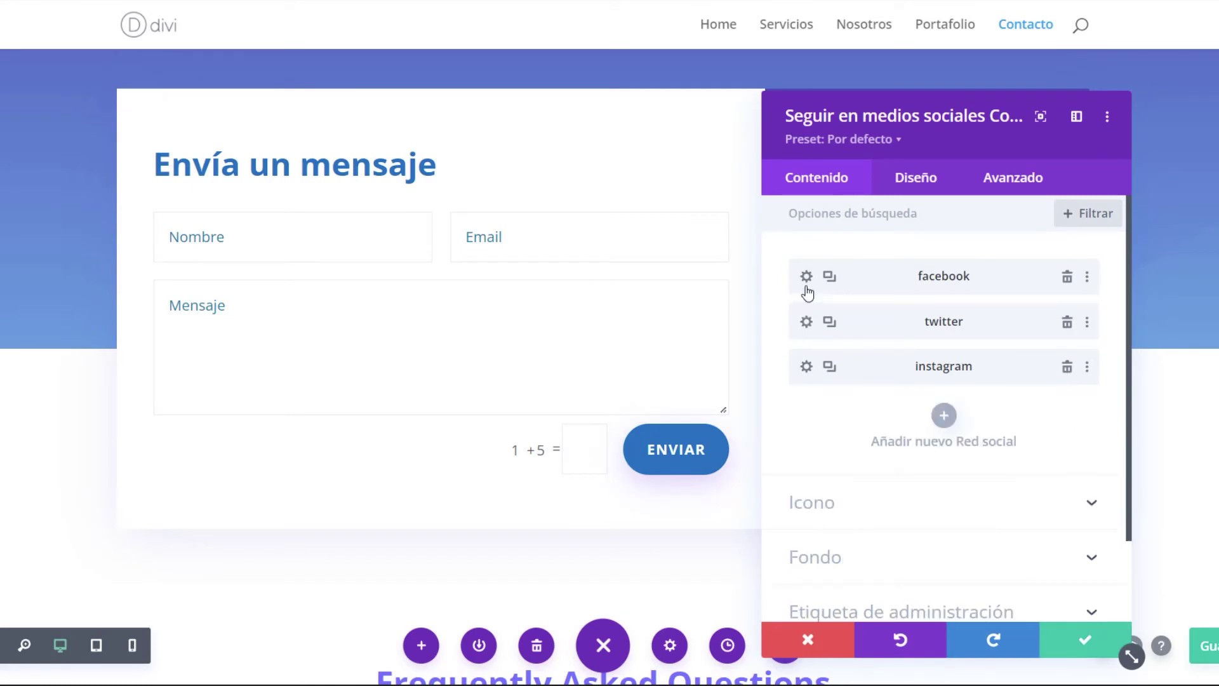
left_click_drag(892, 145, 451, 122)
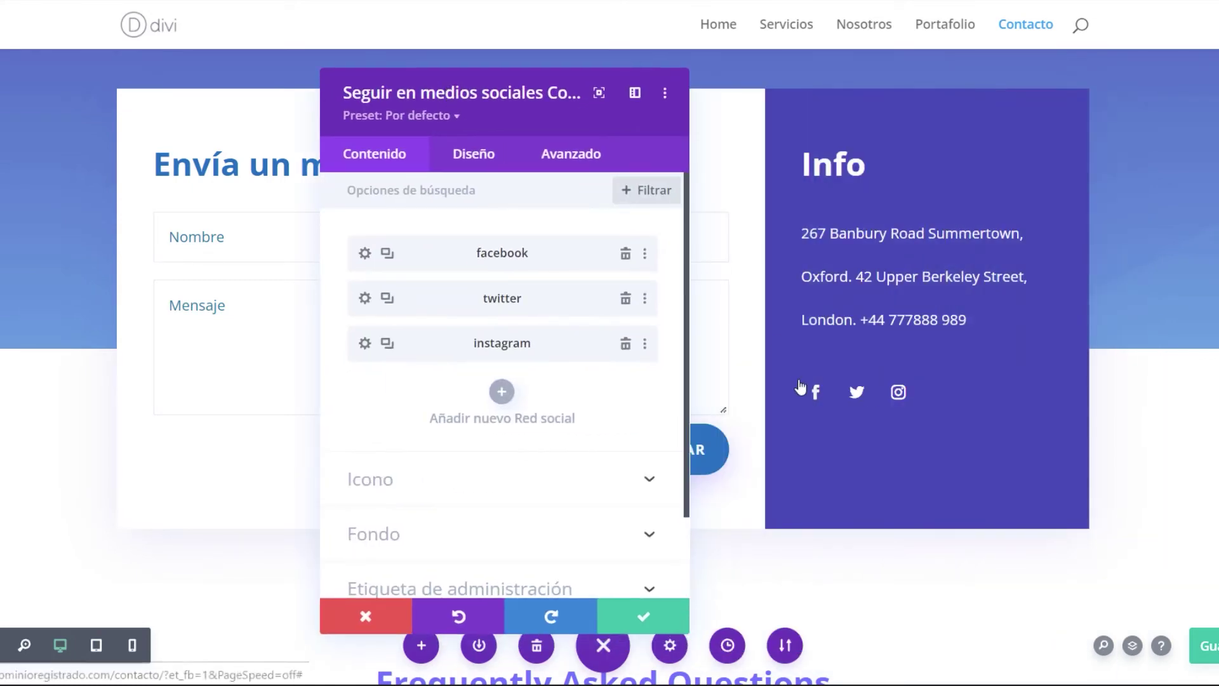
- Try centering the social media icons and return them to left alignment
left_click(459, 159)
left_click(392, 246)
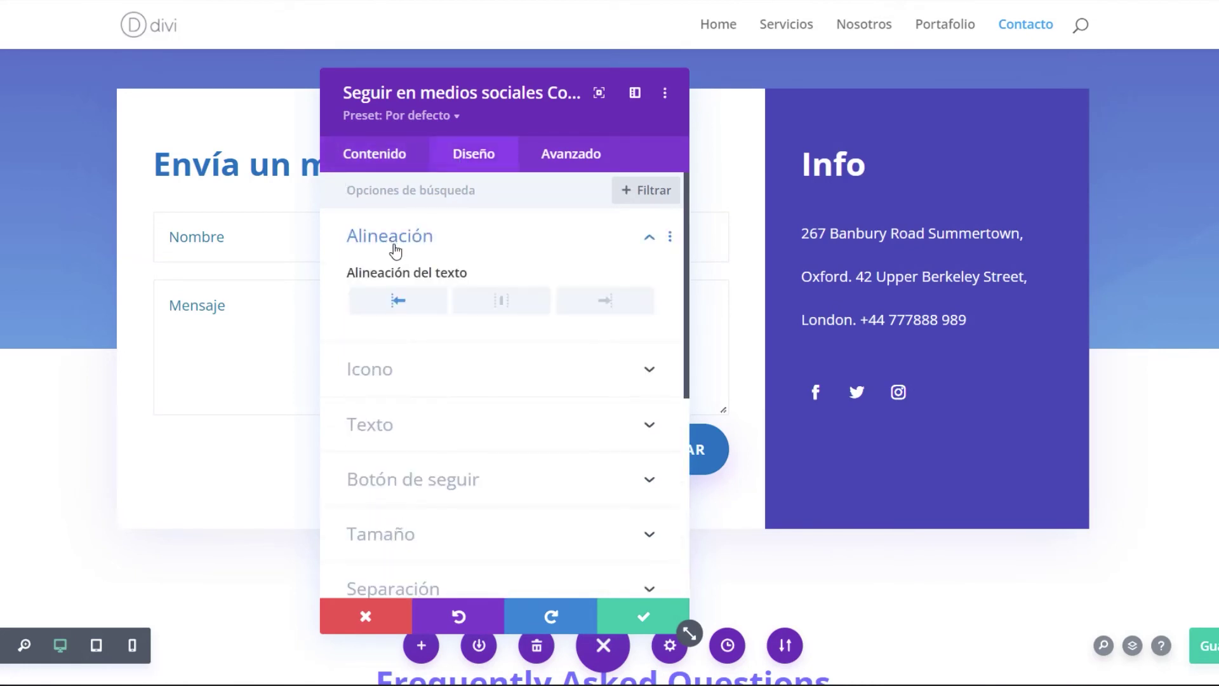
left_click(504, 305)
left_click(400, 304)
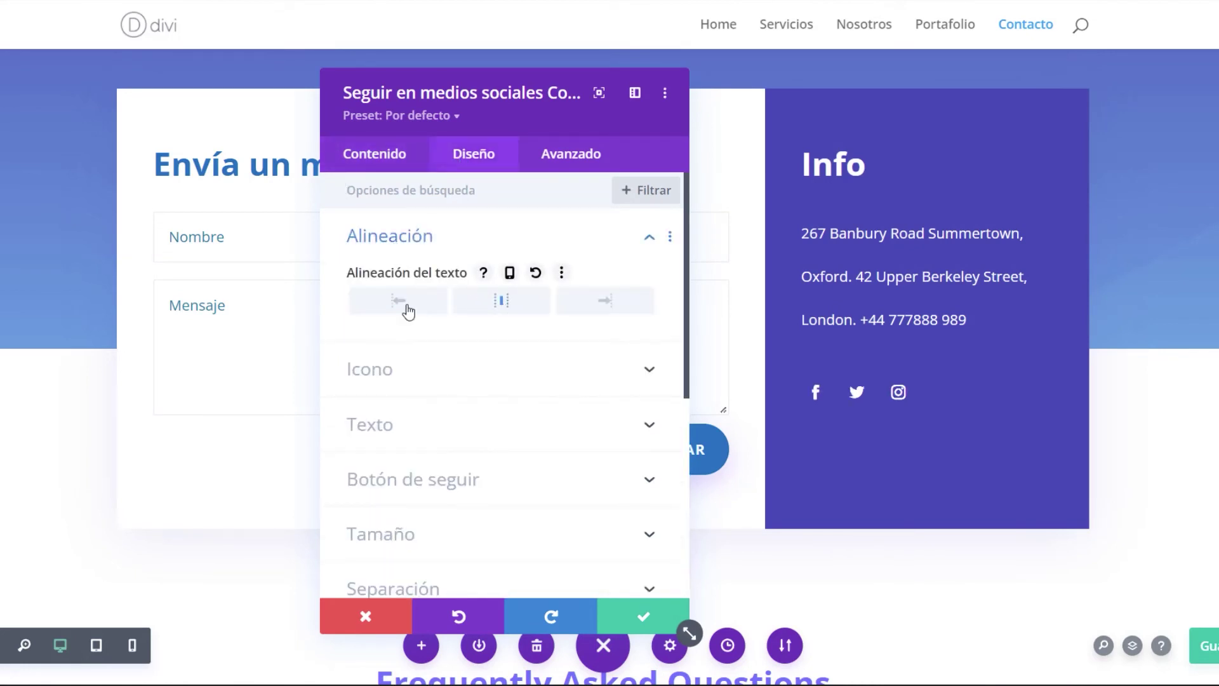
- Try black and red as the icon color in the social media module, and set it to white
left_click(392, 388)
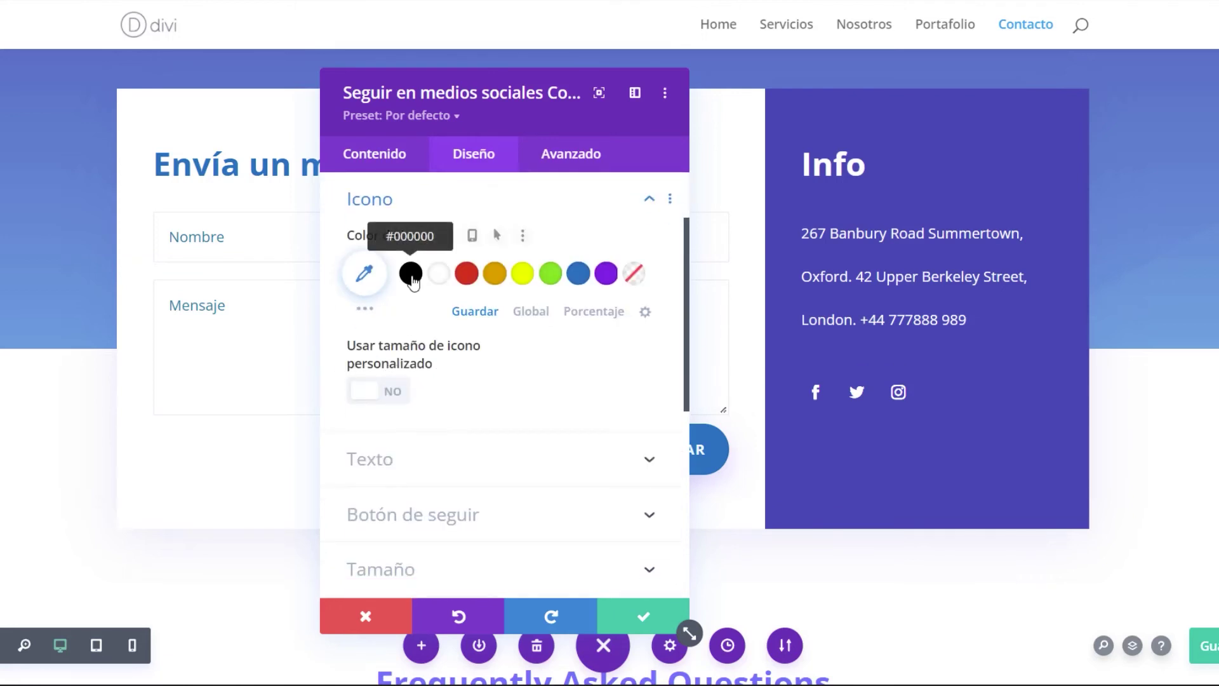
left_click(412, 280)
left_click(438, 278)
left_click(466, 276)
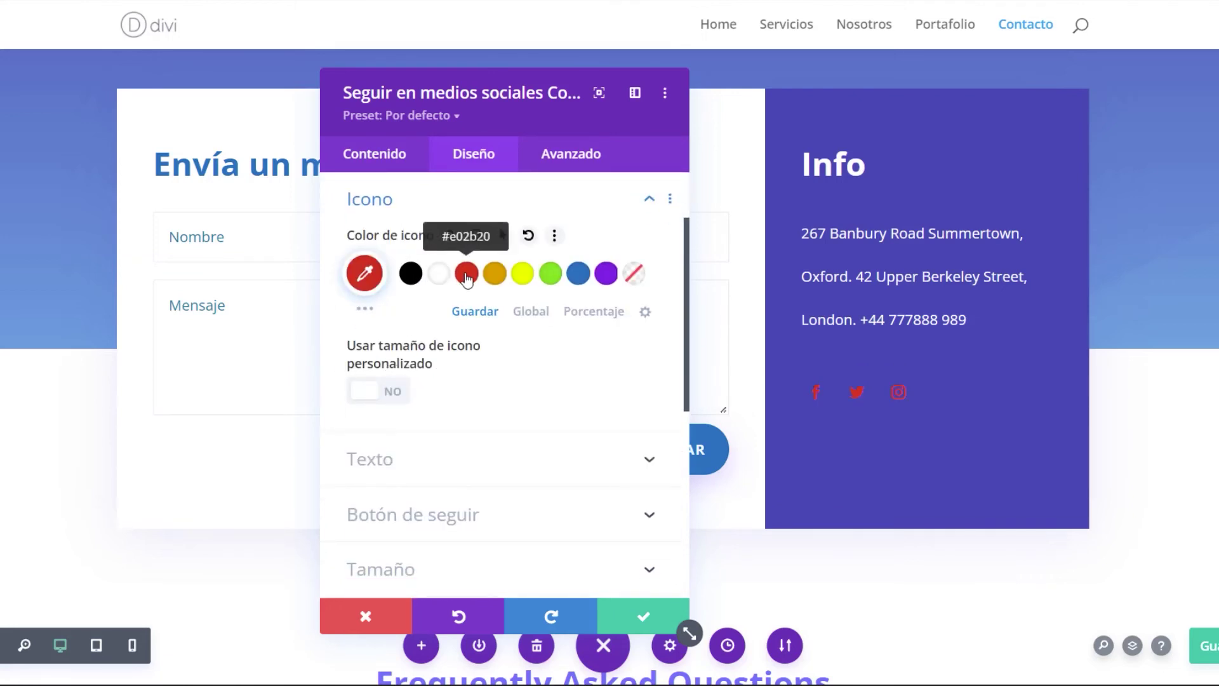
left_click(438, 278)
scroll(412, 419, "down", 3)
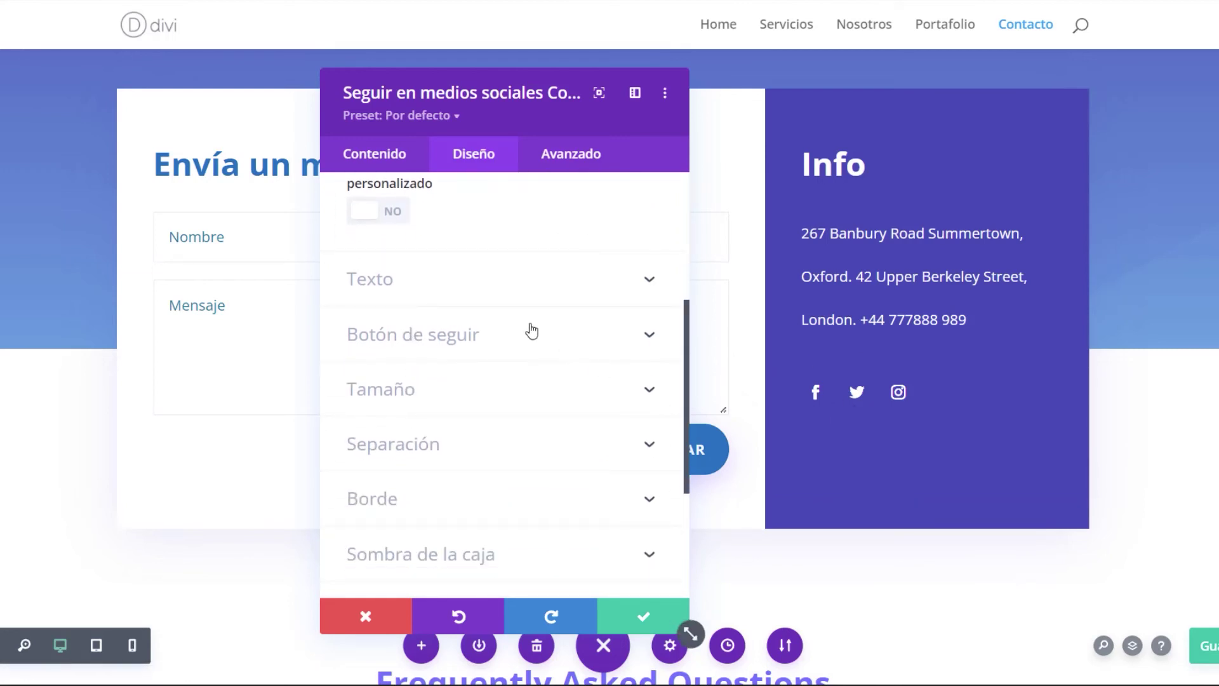
scroll(498, 346, "up", 5)
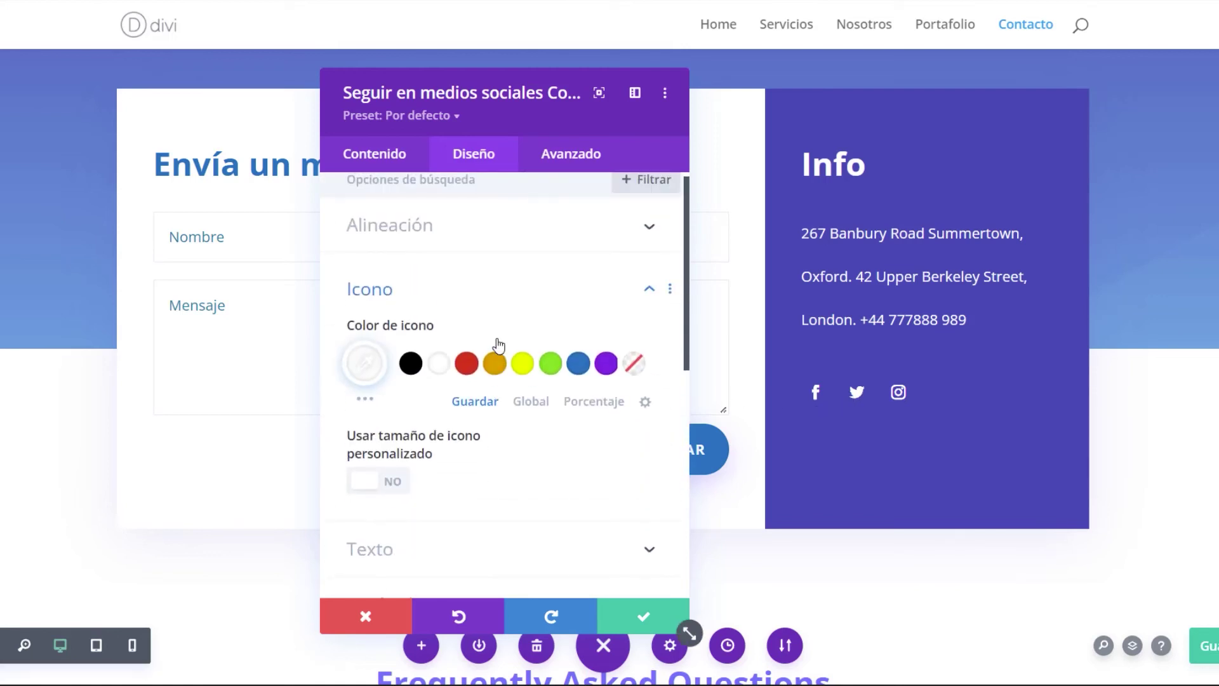
- Set the facebook network's background color to the blue #0c71c3 and return to the social media module's settings
left_click(391, 160)
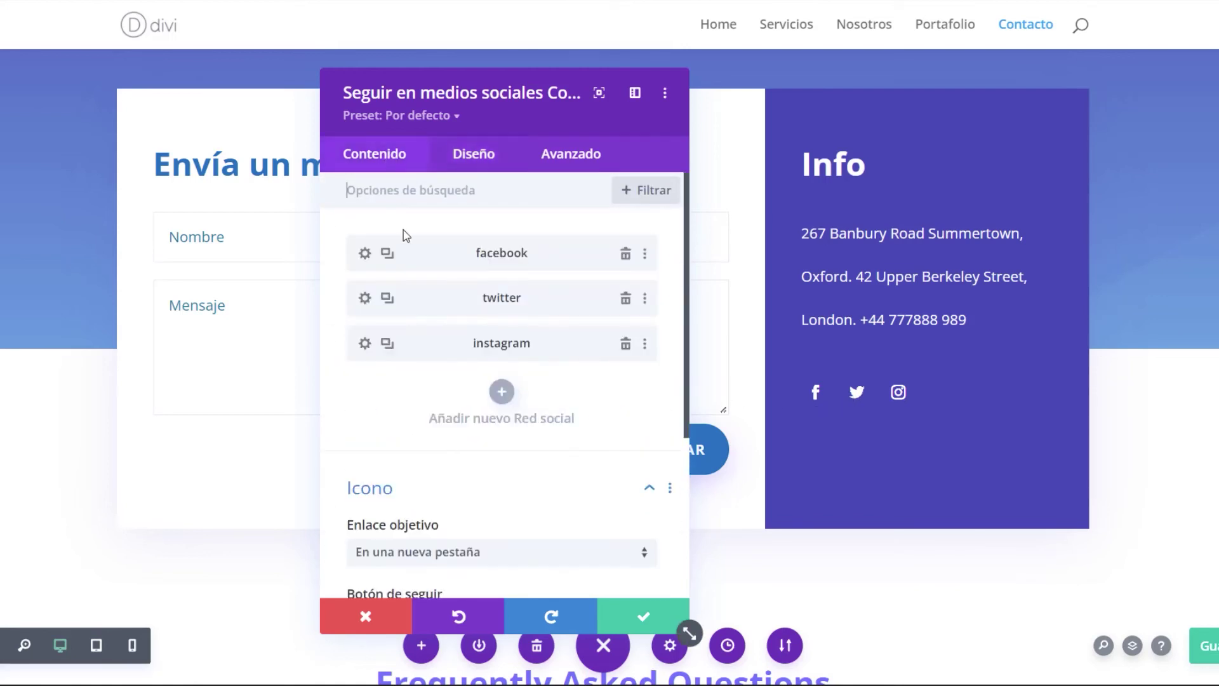
left_click(365, 254)
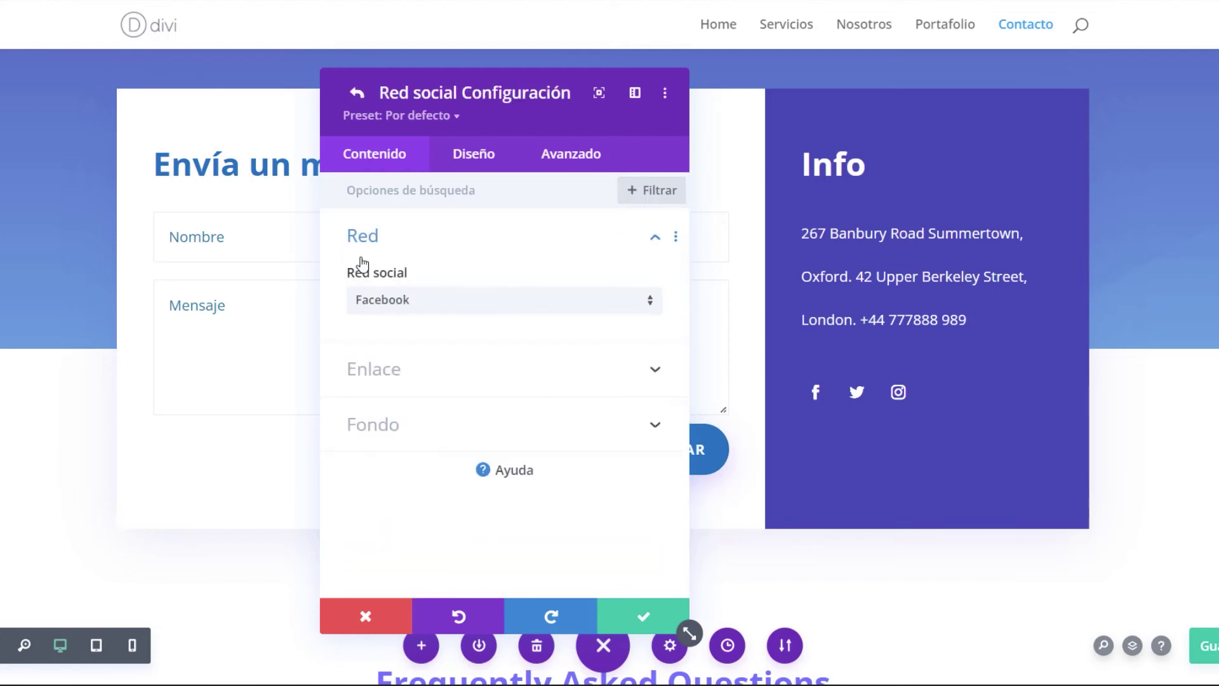
left_click(392, 425)
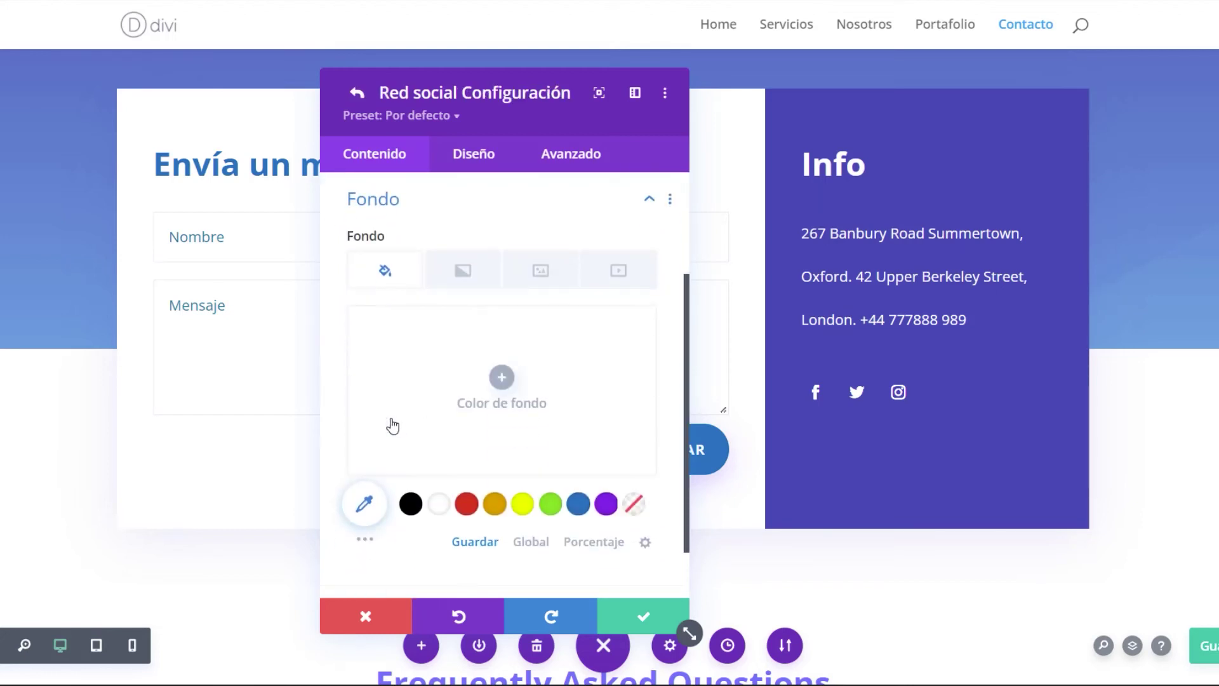
left_click(578, 505)
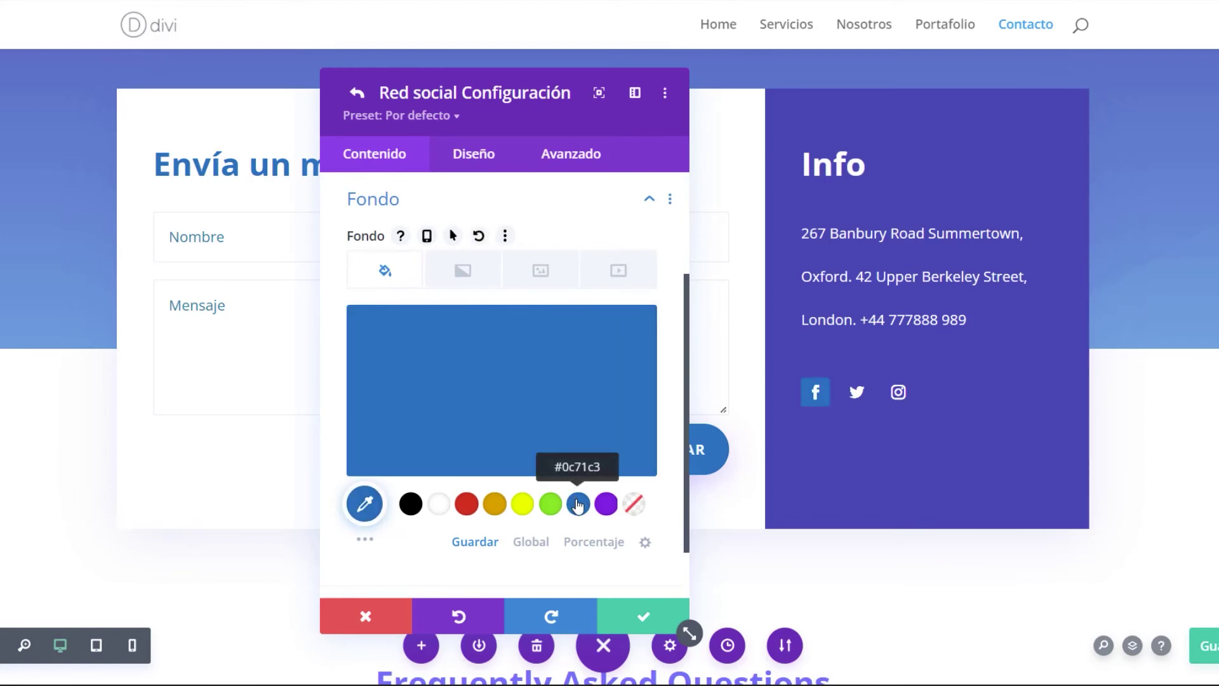
left_click(360, 95)
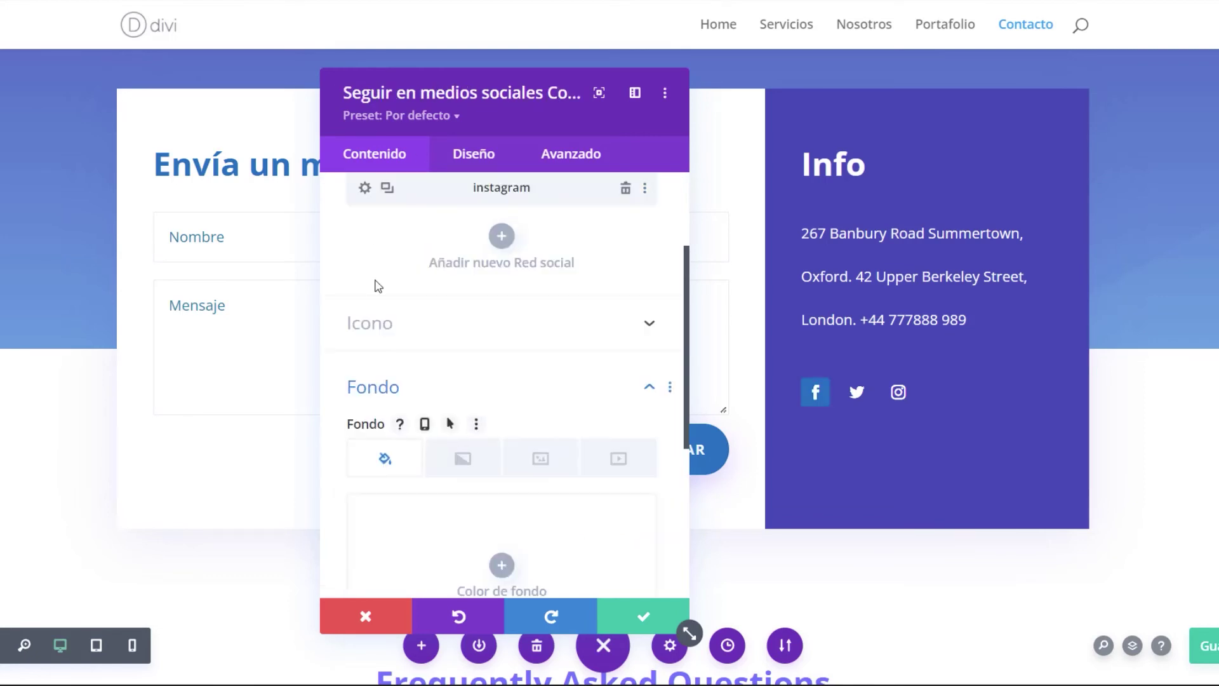
- Give the twitter network a light sky-blue background by brightening the blue #0c71c3, and return to the module's settings
scroll(377, 246, "up", 3)
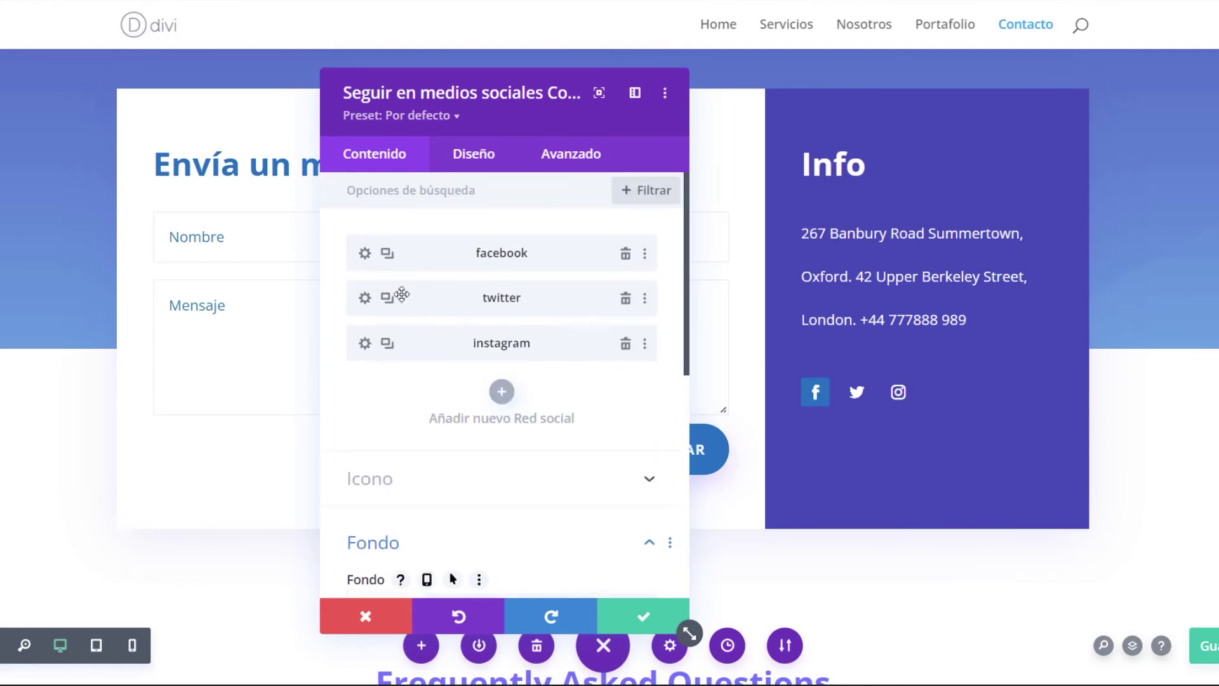
left_click(365, 299)
scroll(457, 343, "down", 3)
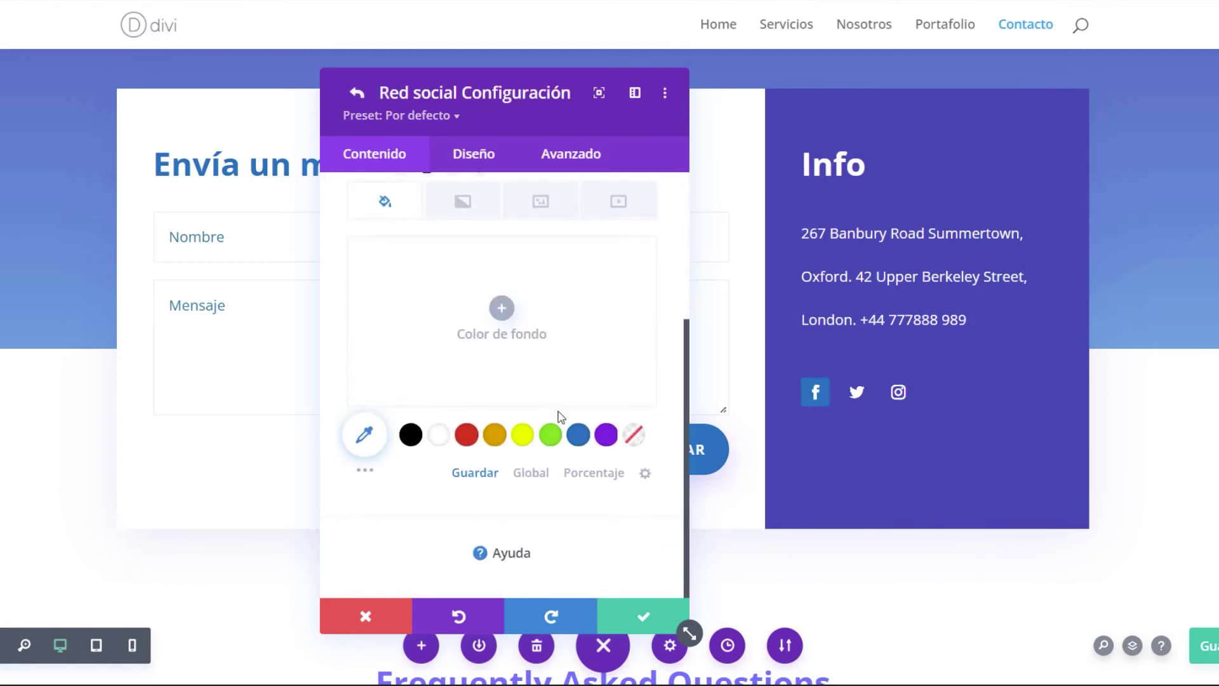
left_click(578, 434)
left_click(495, 341)
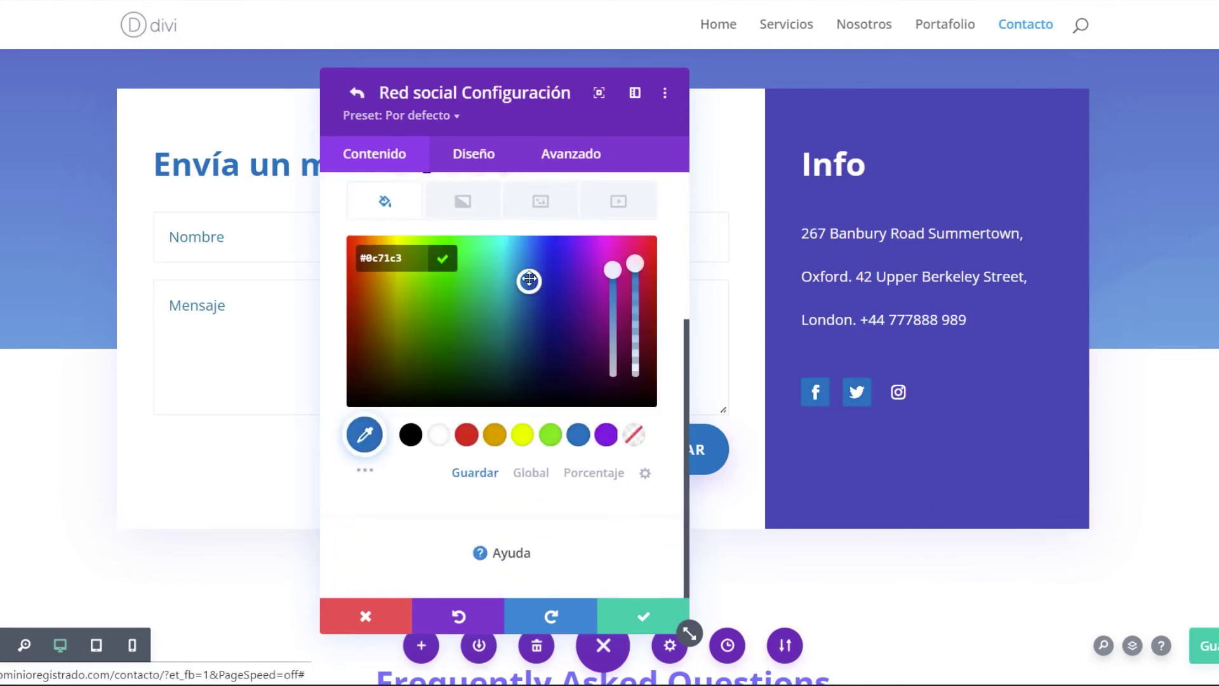
left_click_drag(529, 279, 516, 255)
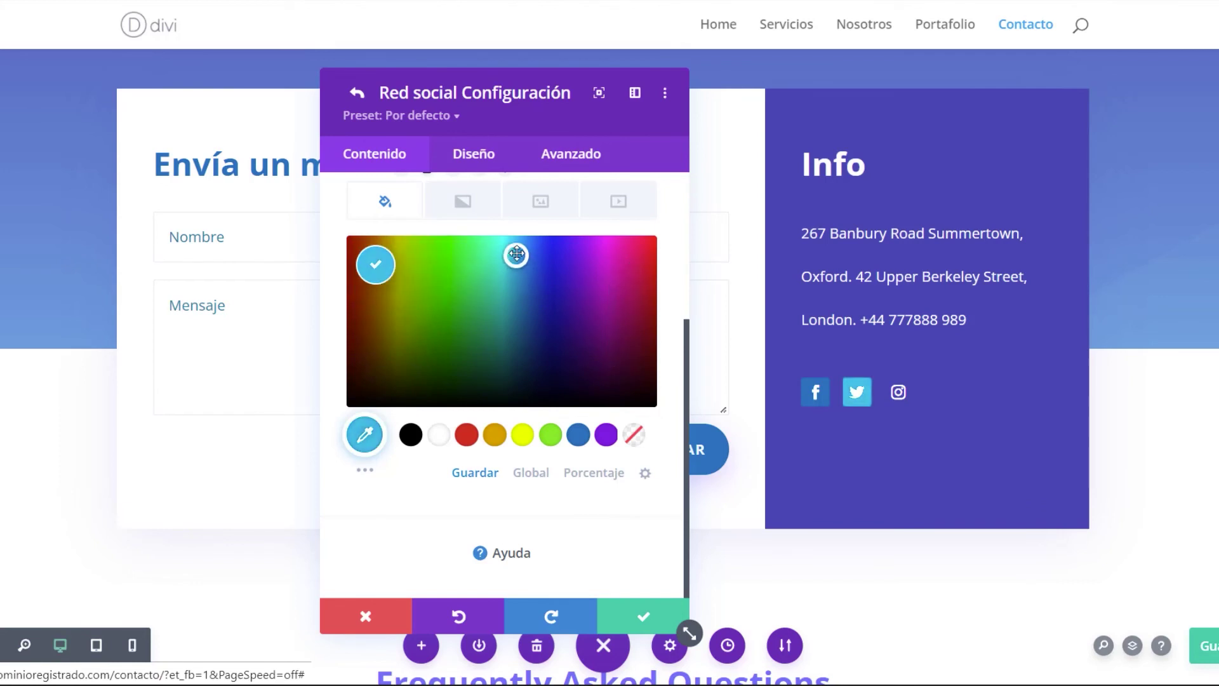
left_click(357, 98)
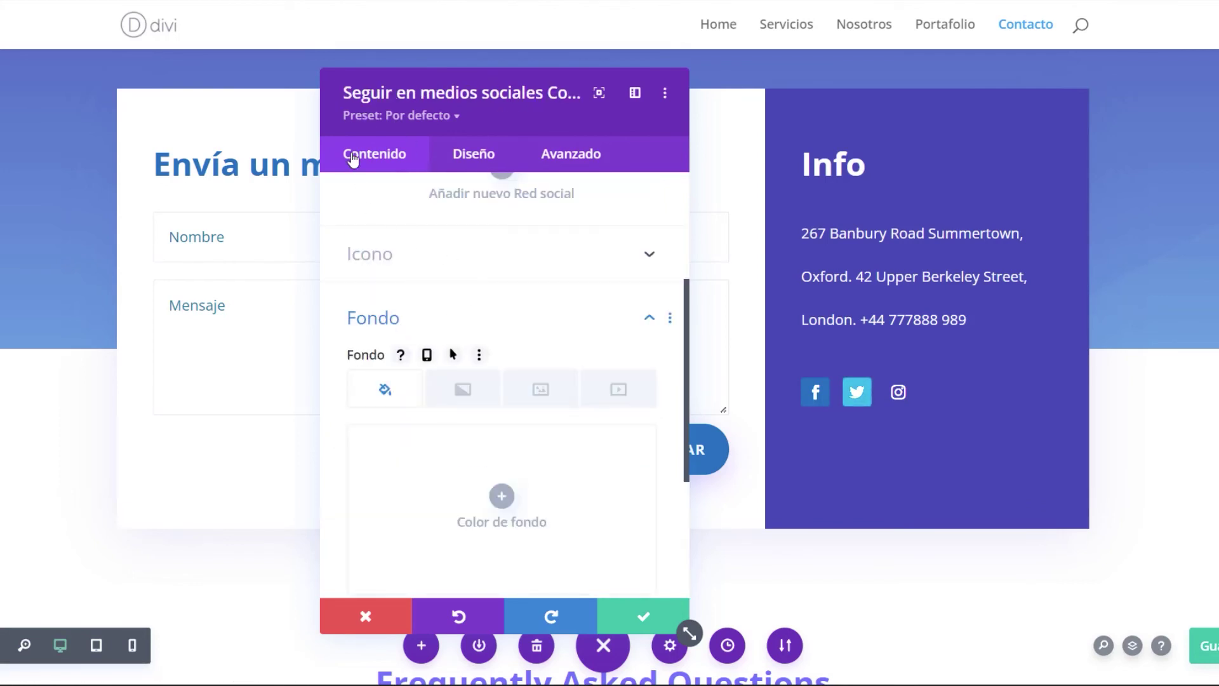
- Set the instagram network's background color to purple #8a00e0 and save the network and the social media module
scroll(395, 251, "up", 4)
left_click(365, 344)
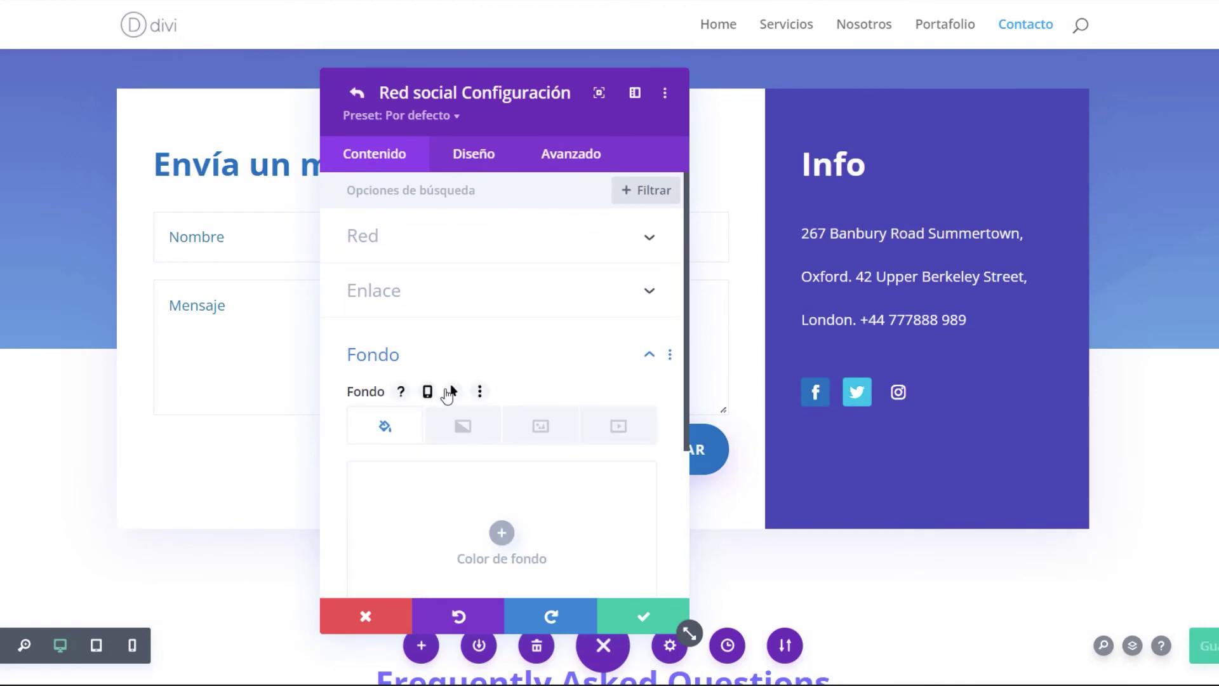
scroll(460, 410, "down", 3)
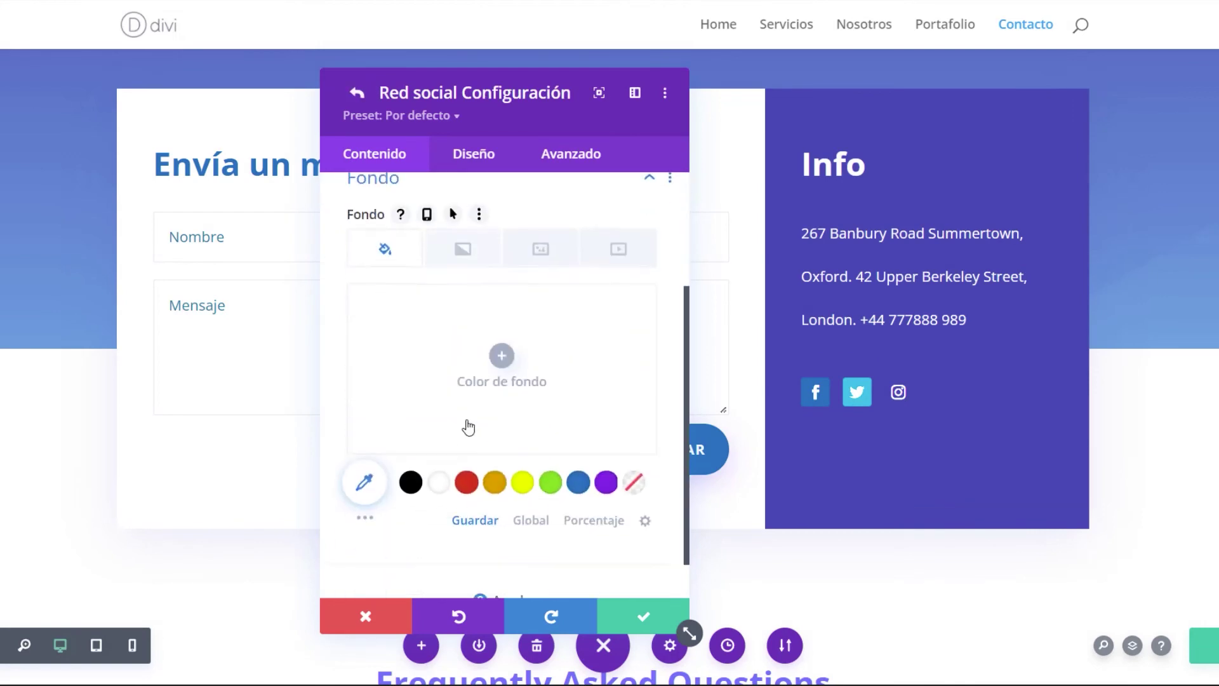
left_click(606, 480)
left_click(523, 373)
mouse_move(587, 300)
left_mouse_down()
mouse_move(563, 313)
mouse_move(506, 284)
mouse_move(607, 294)
mouse_move(576, 304)
mouse_move(600, 301)
mouse_move(586, 301)
left_mouse_up()
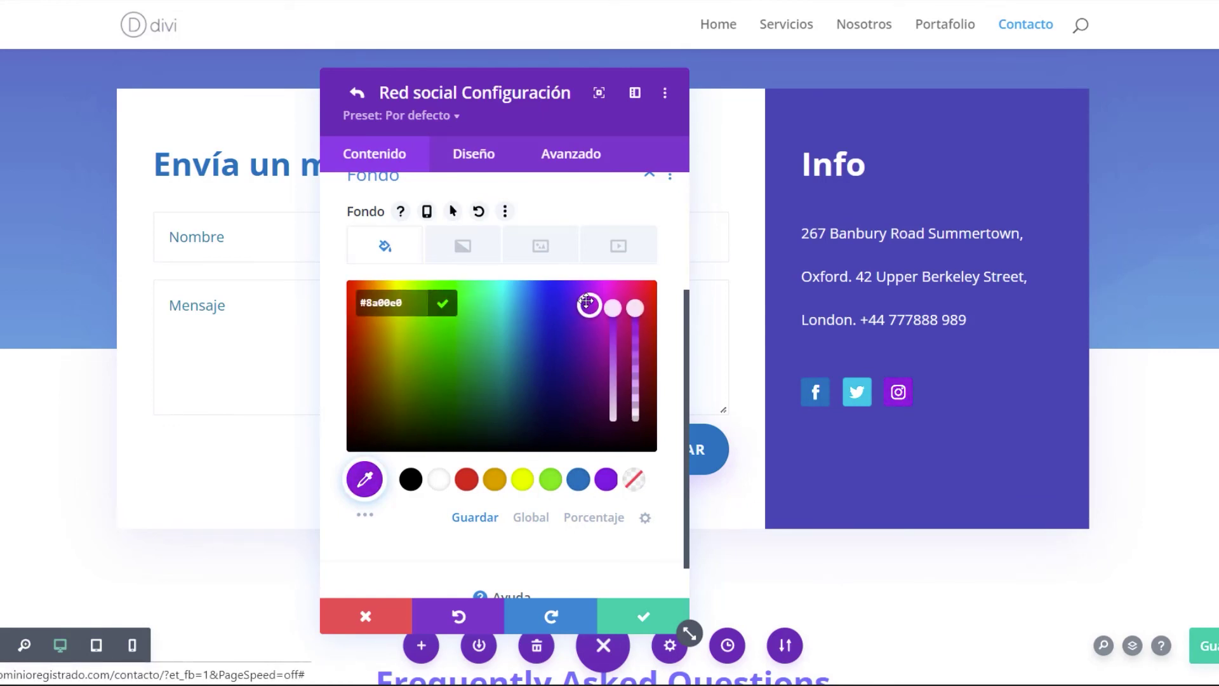
left_click(632, 626)
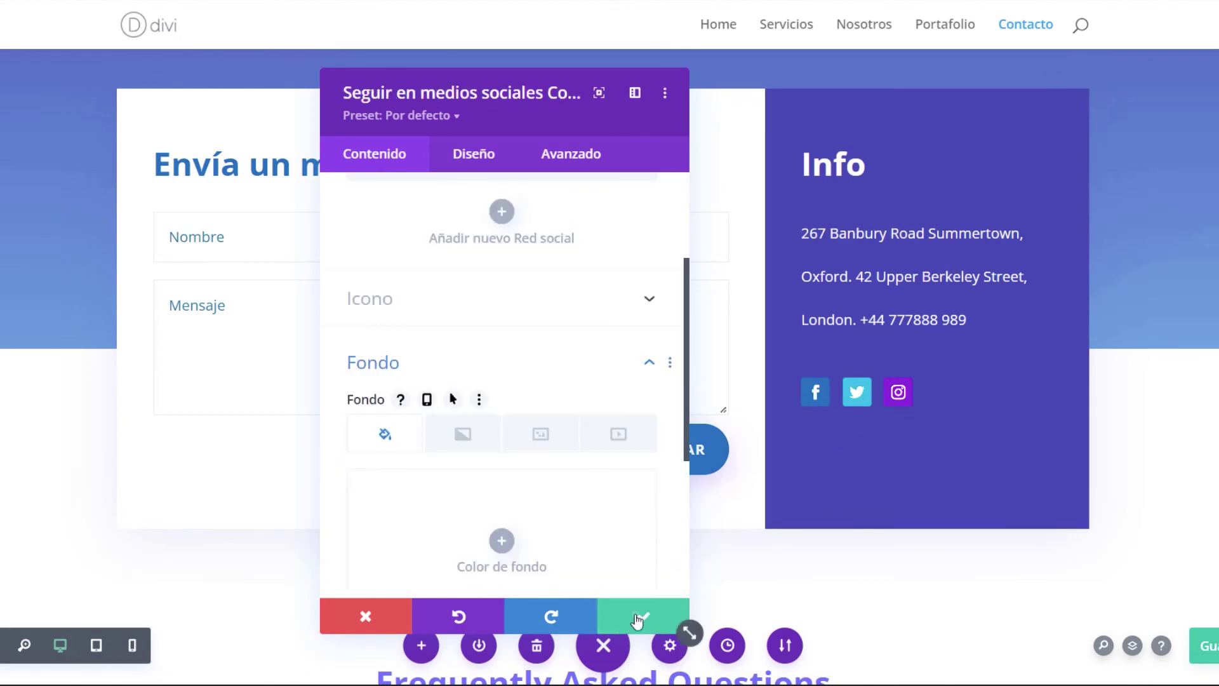
left_click(637, 619)
- Check the contact section and header, save the Contacto page and exit the visual builder
scroll(790, 381, "up", 3)
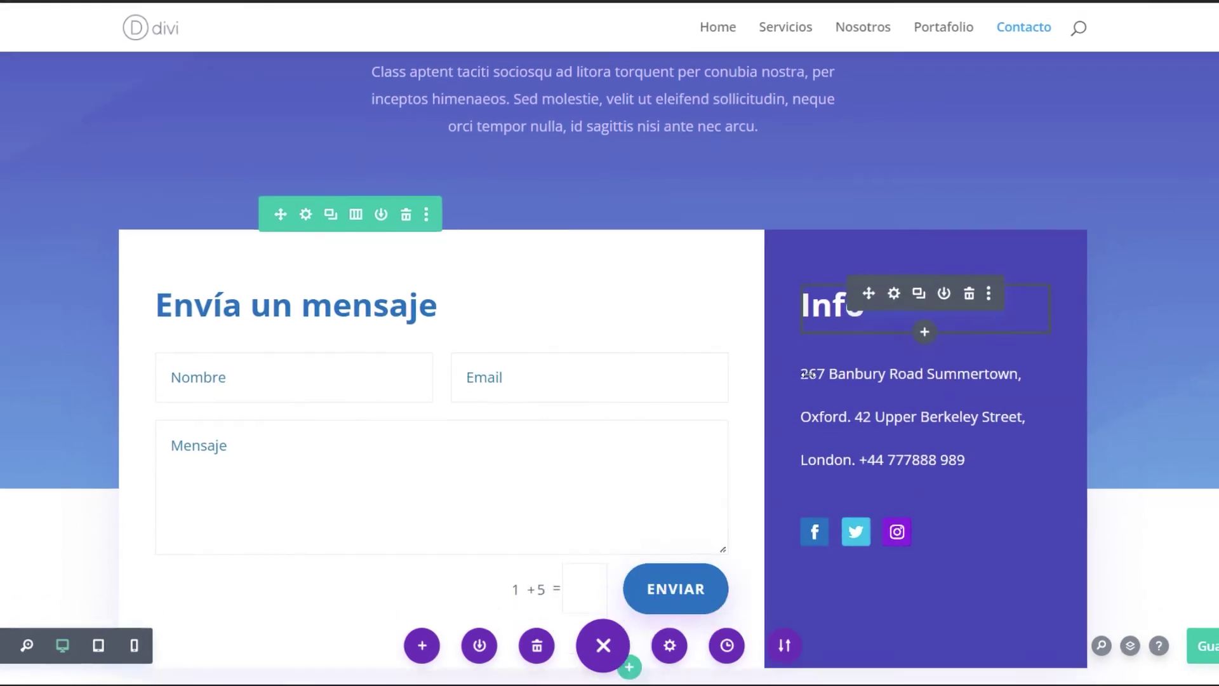
scroll(807, 375, "down", 2)
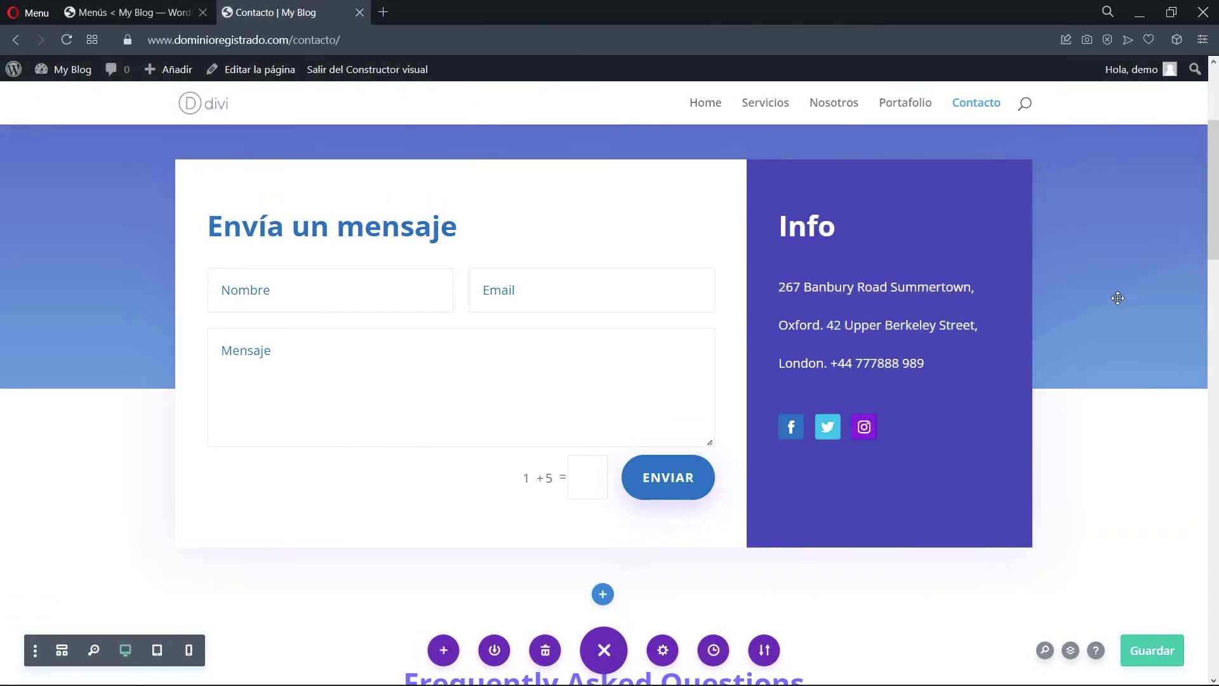
mouse_move(1214, 238)
left_mouse_down()
mouse_move(1215, 324)
mouse_move(1214, 225)
left_mouse_up()
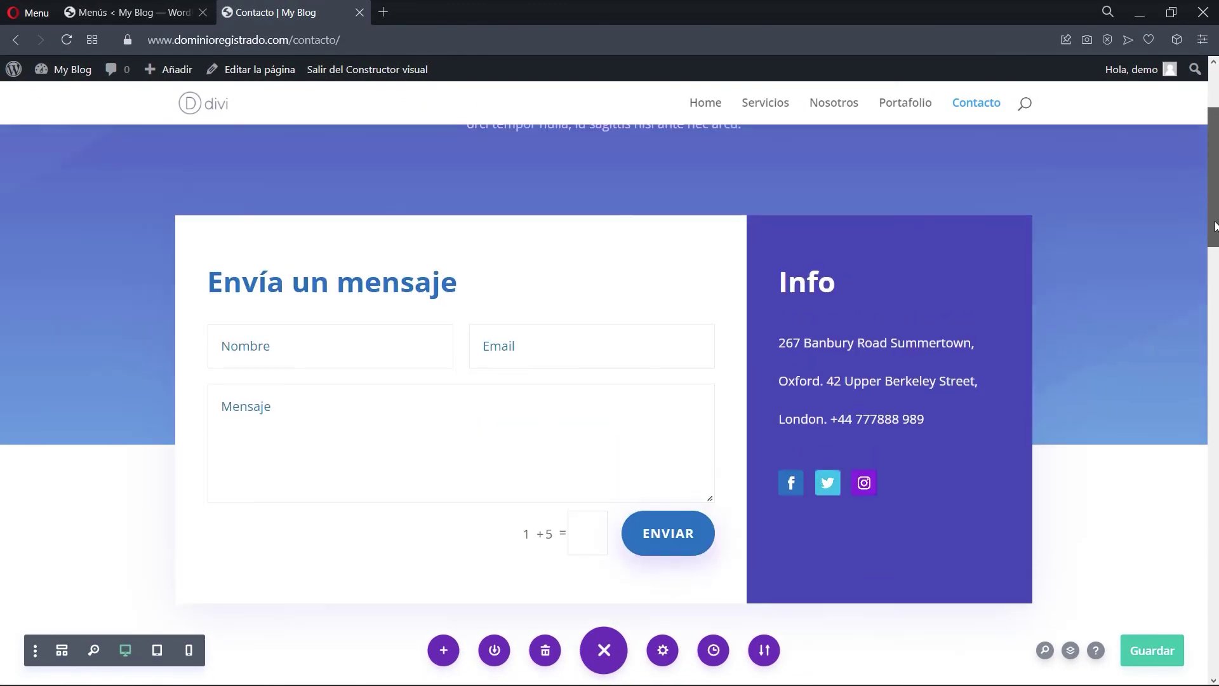
mouse_move(837, 360)
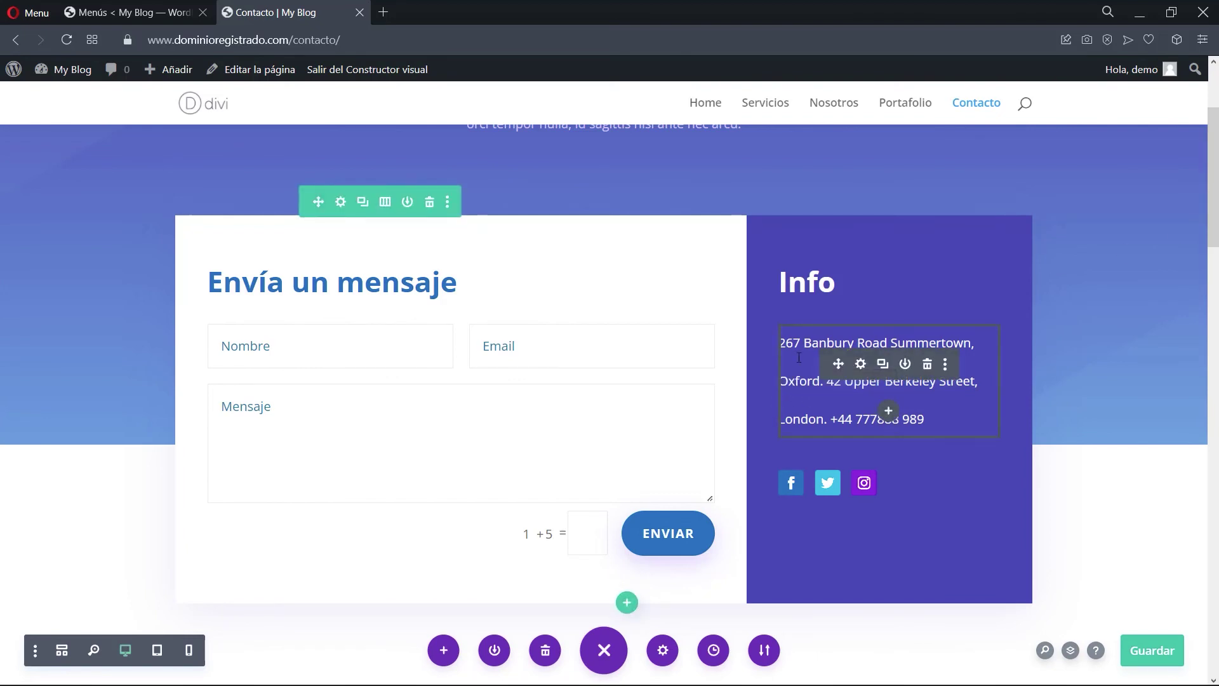
left_click_drag(1202, 232, 1203, 185)
mouse_move(952, 300)
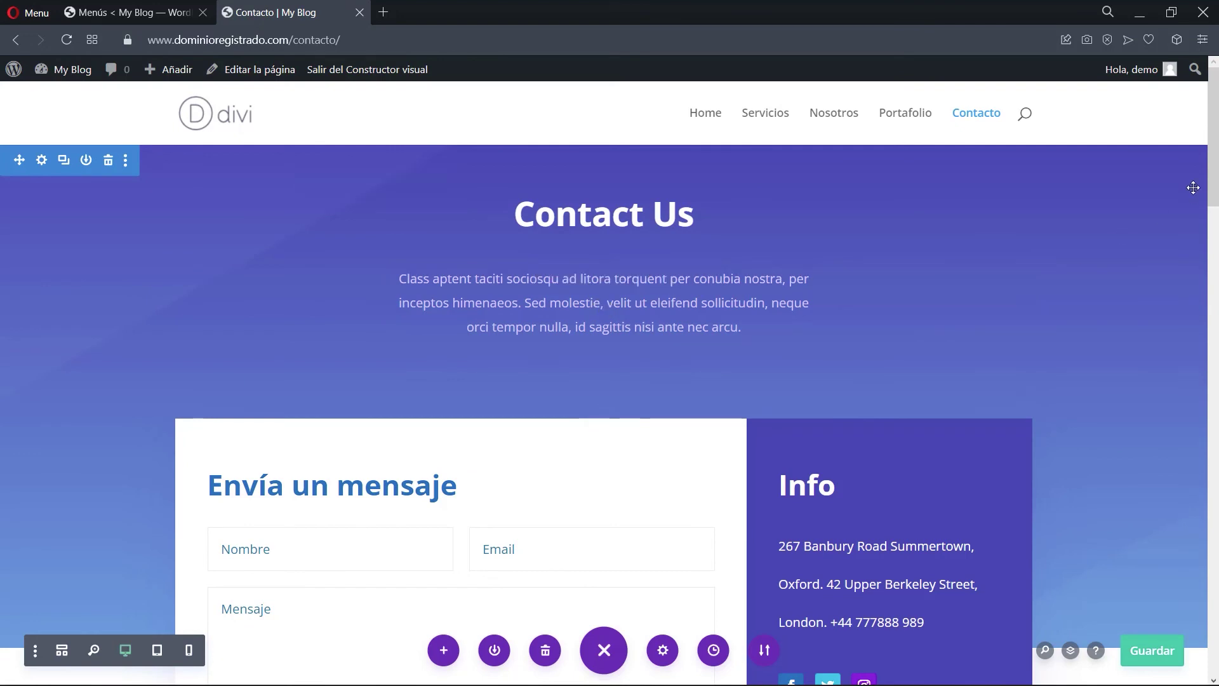
scroll(876, 393, "down", 3)
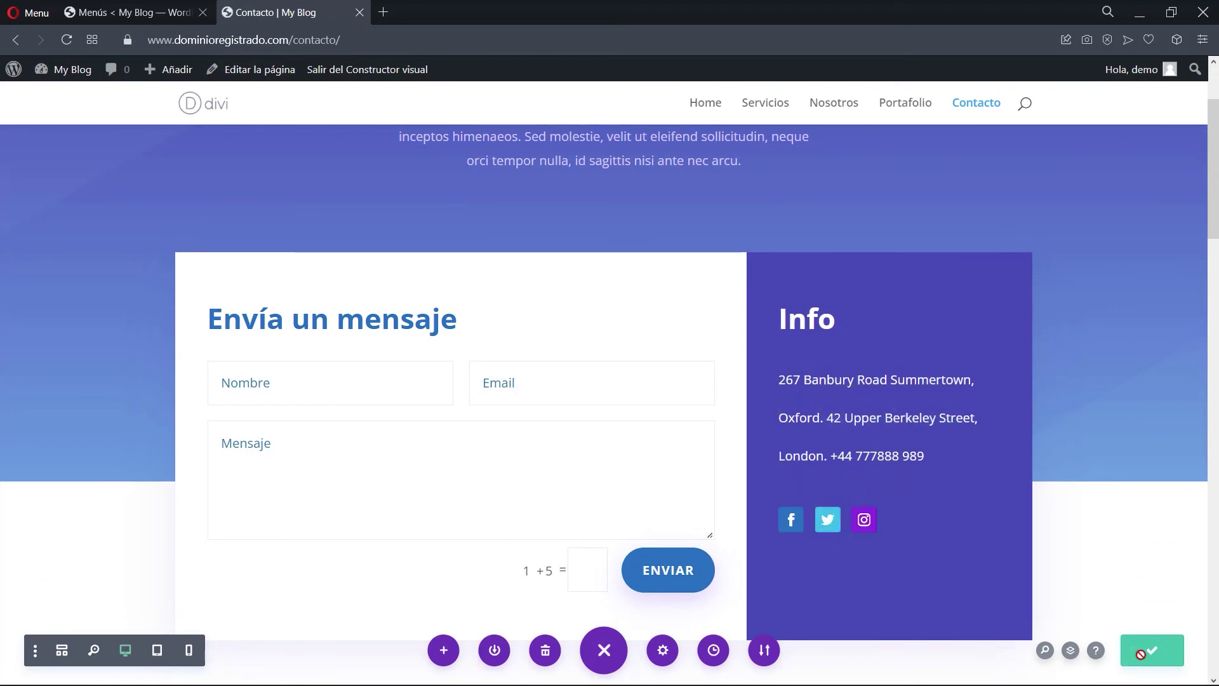
left_click(367, 69)
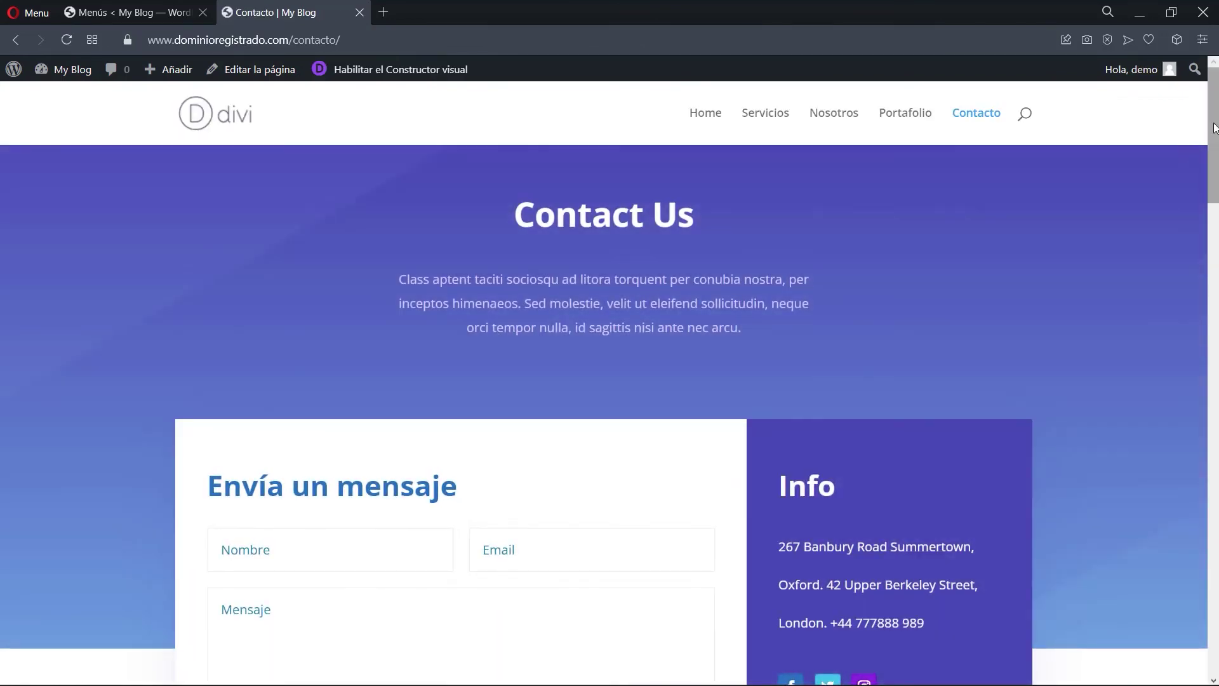
- Examine the published Contacto page from the "Contact Us" header to the "Frequently Asked Questions" heading
left_click_drag(1212, 184, 1212, 249)
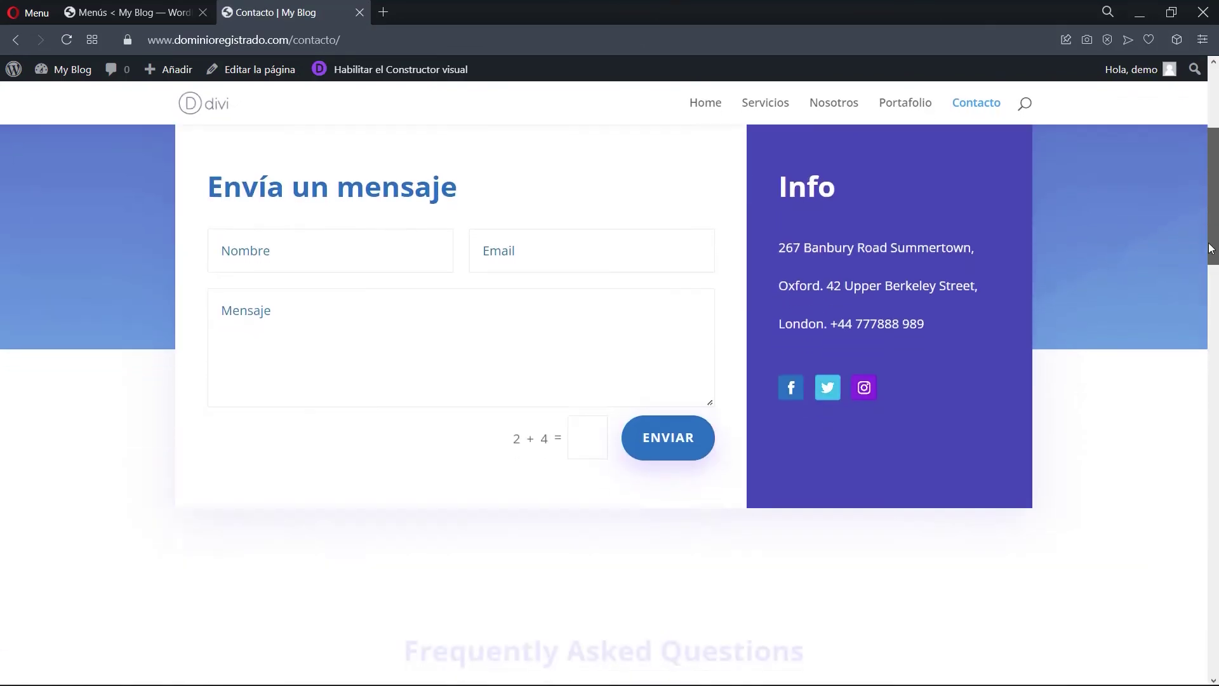
scroll(1211, 249, "up", 4)
scroll(1213, 273, "down", 5)
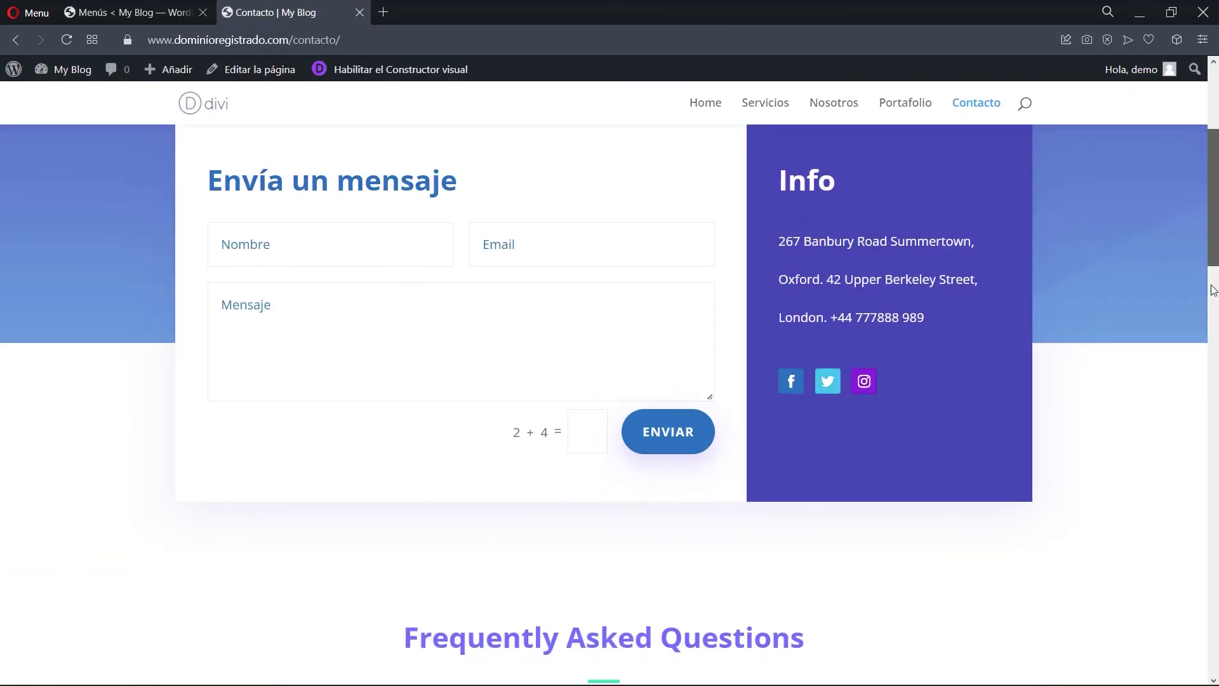
scroll(1213, 290, "up", 5)
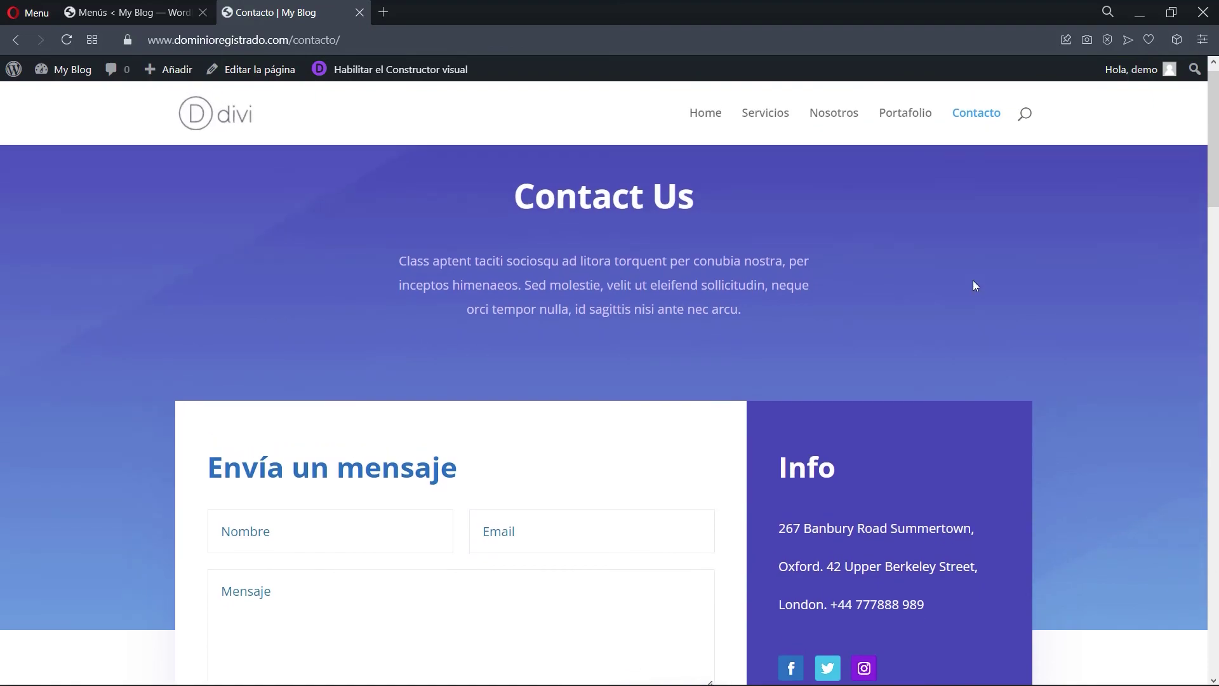